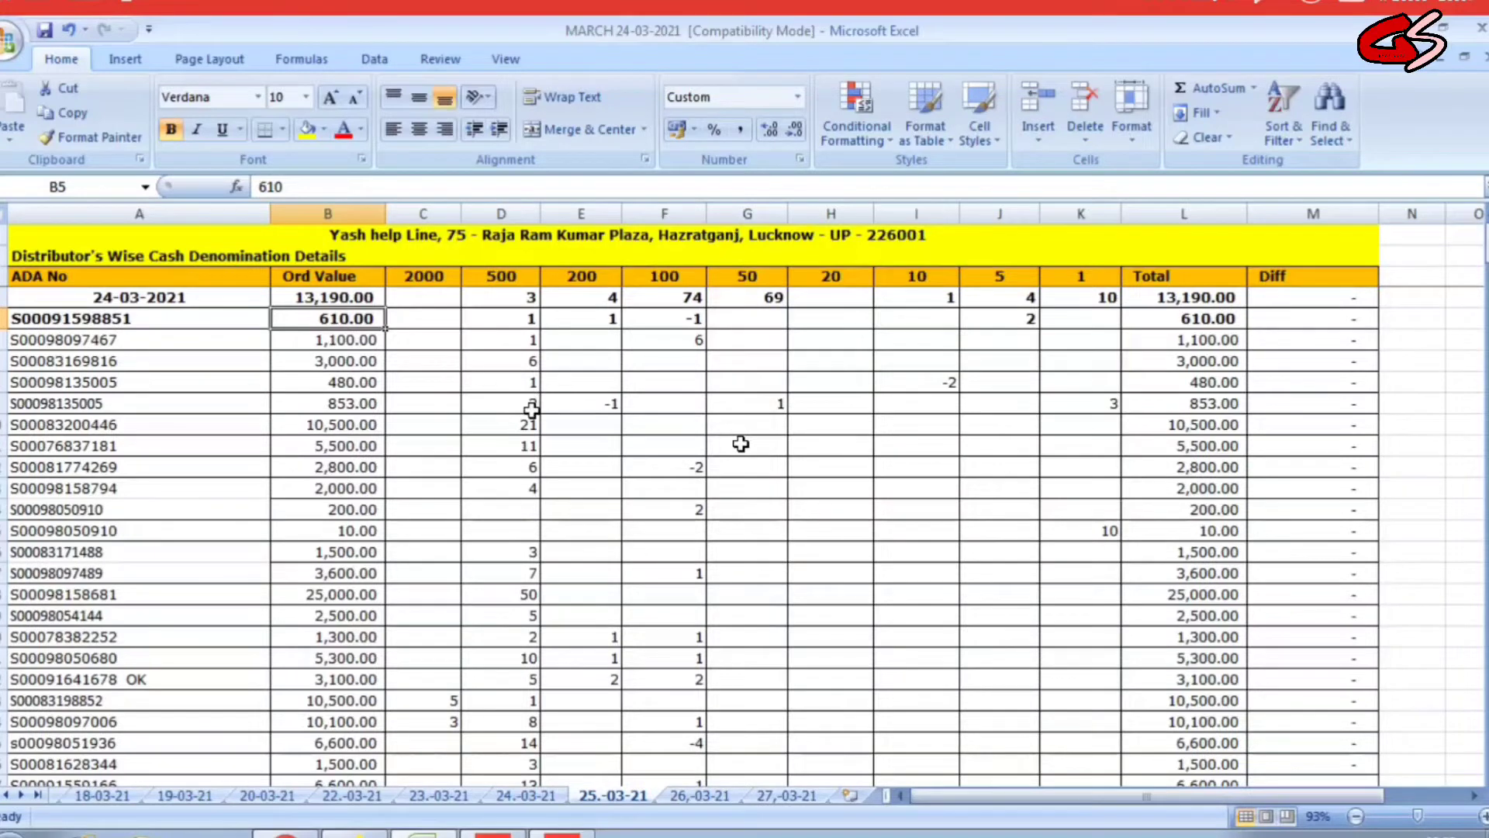
Review the title rows and the first distributor rows' ADA numbers, order values and note counts on sheet 25.-03-21.
drag(496, 234, 497, 256)
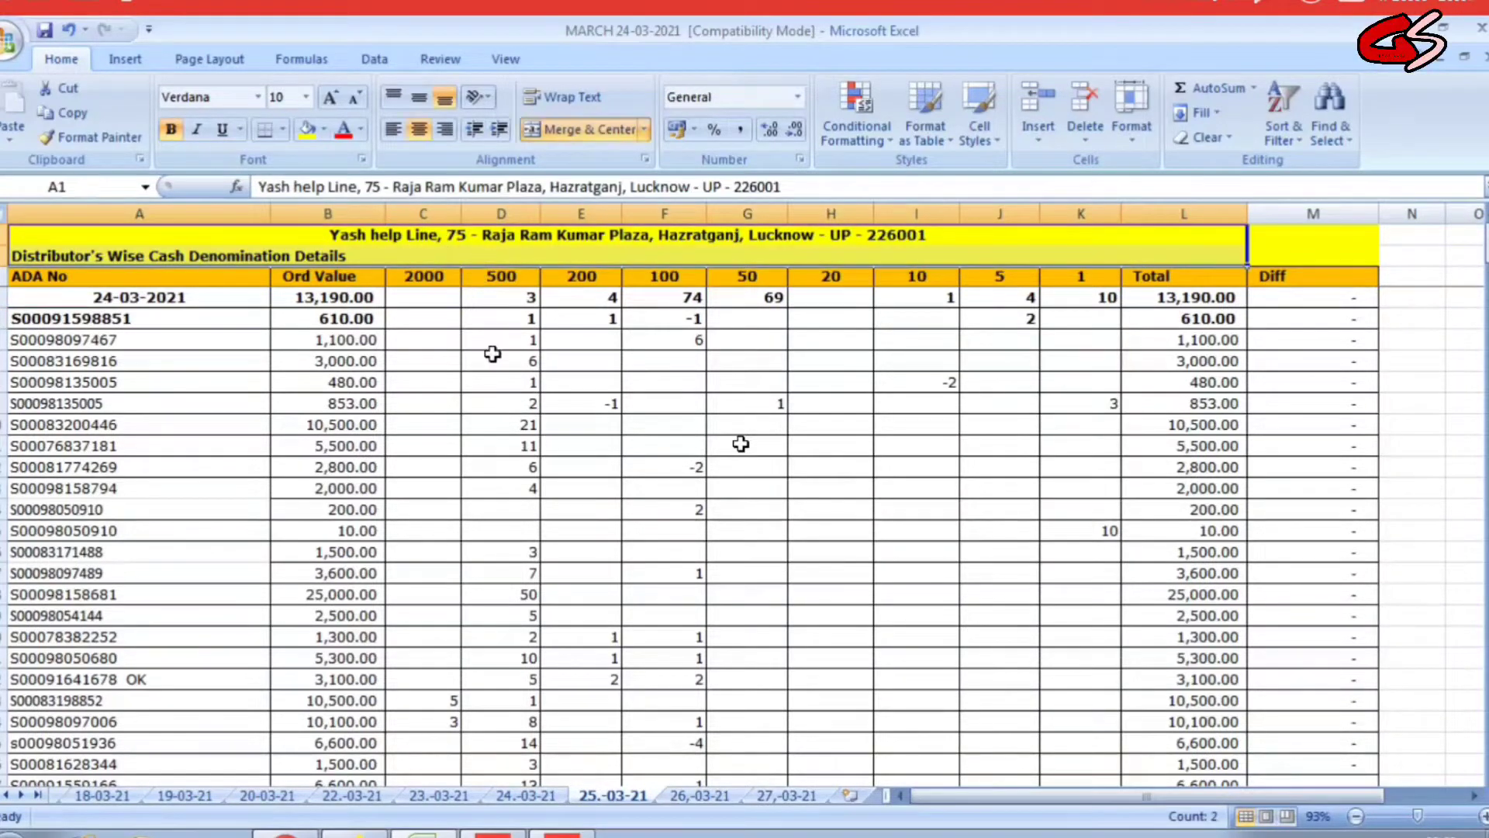
click(497, 372)
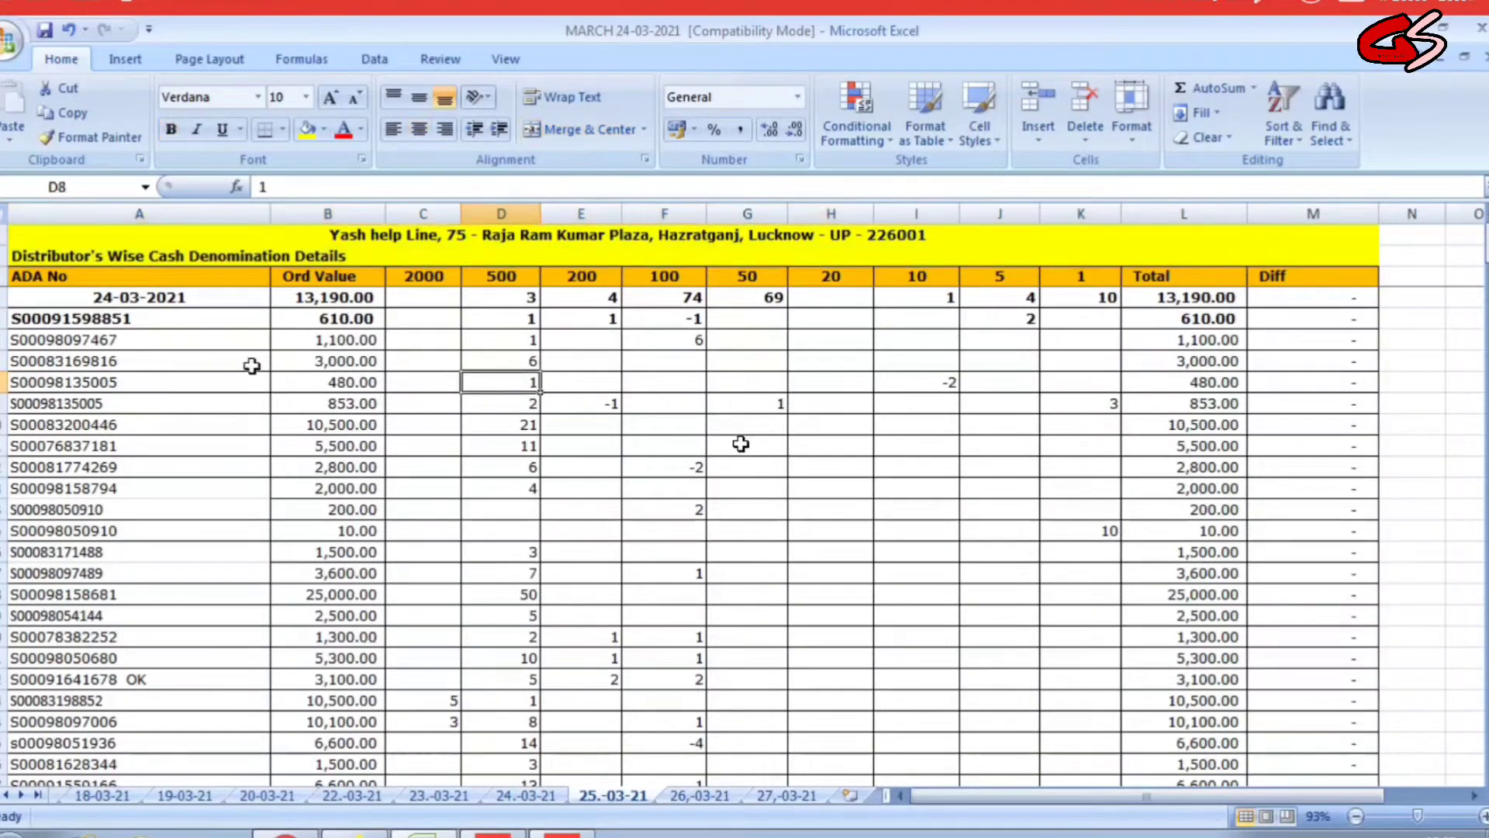
click(204, 321)
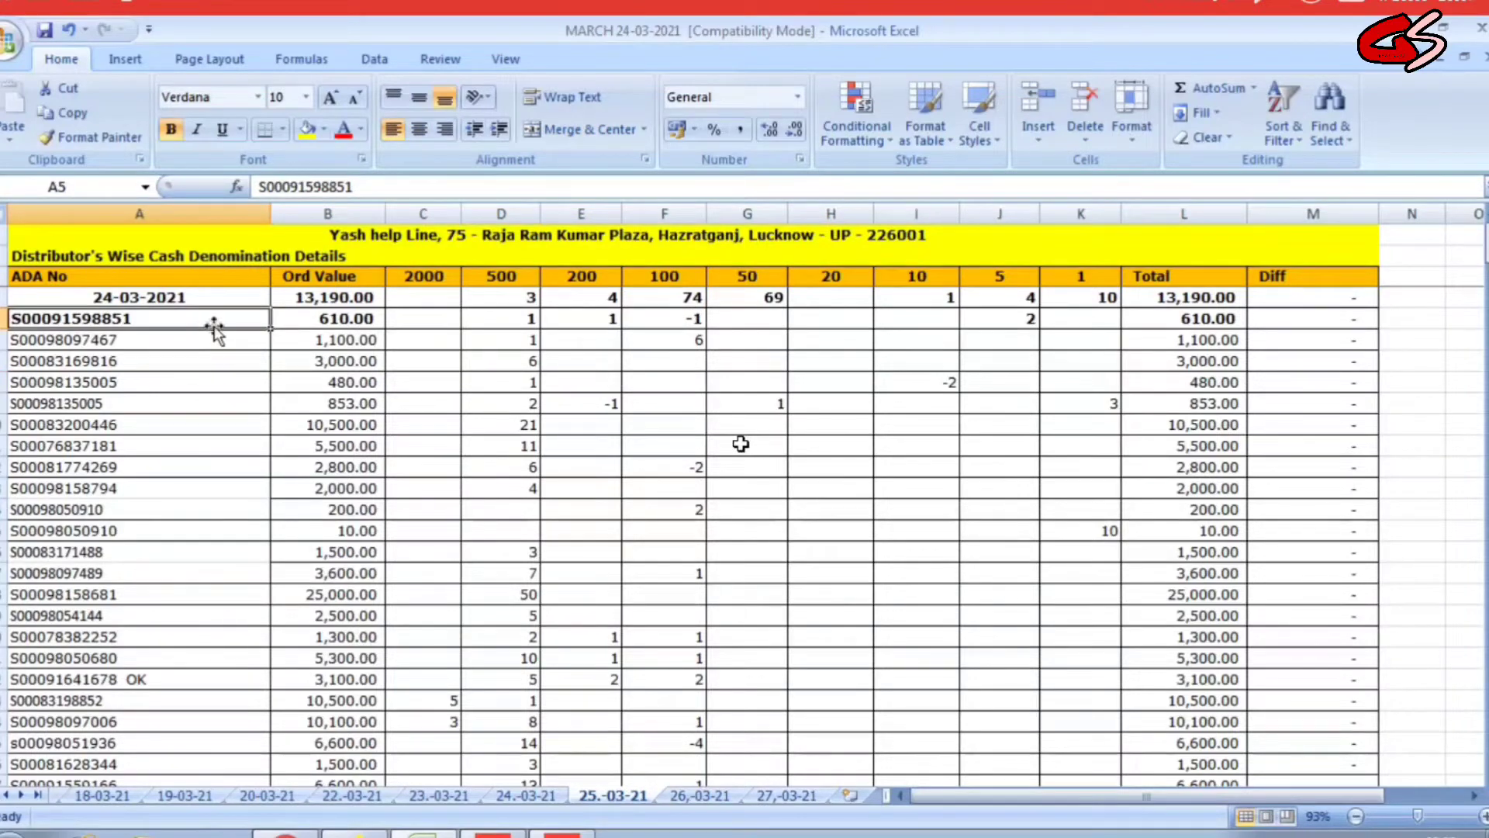
click(329, 320)
drag(330, 320, 1086, 427)
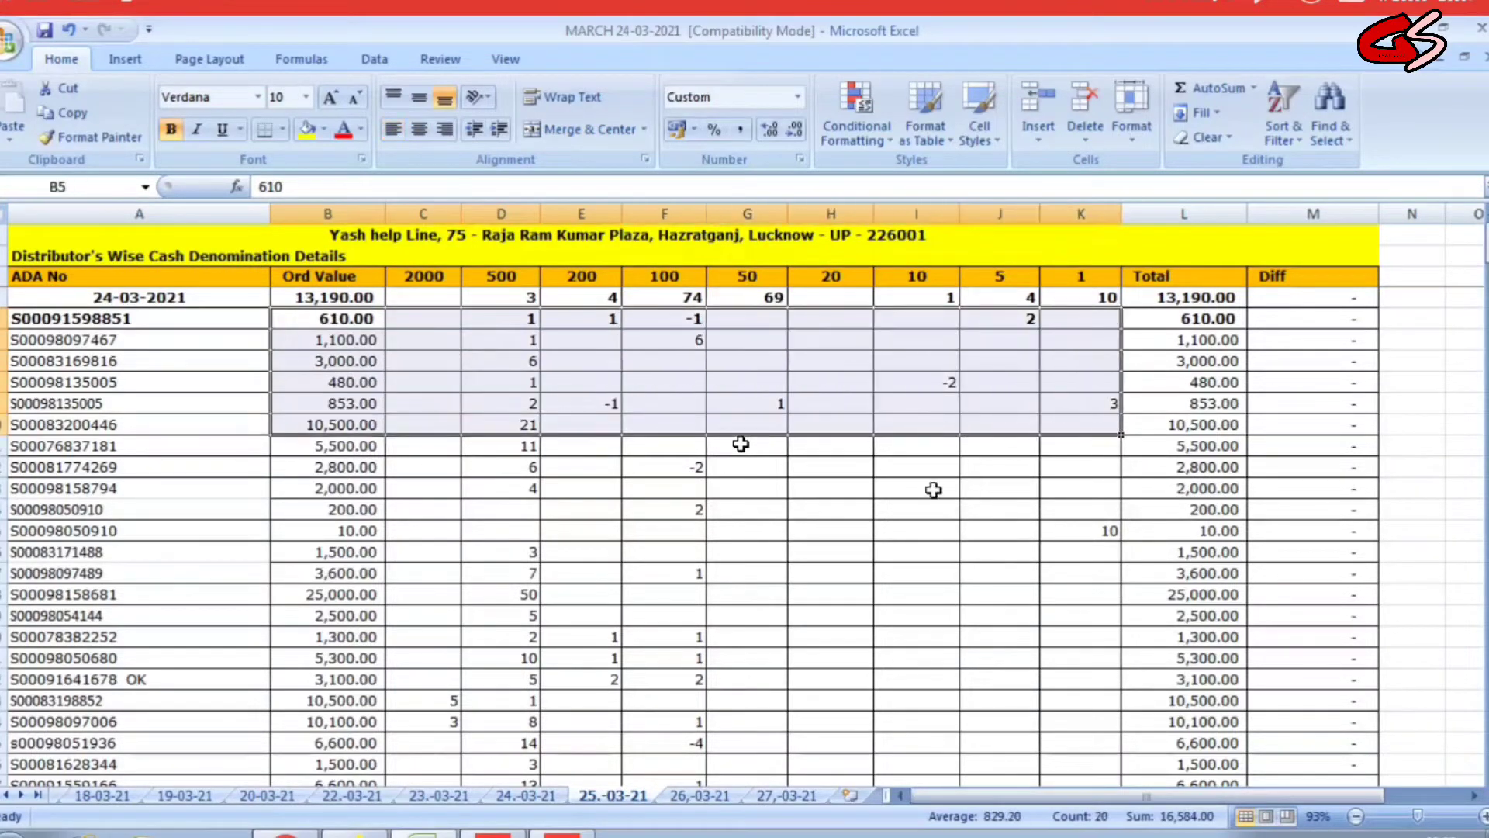
click(909, 490)
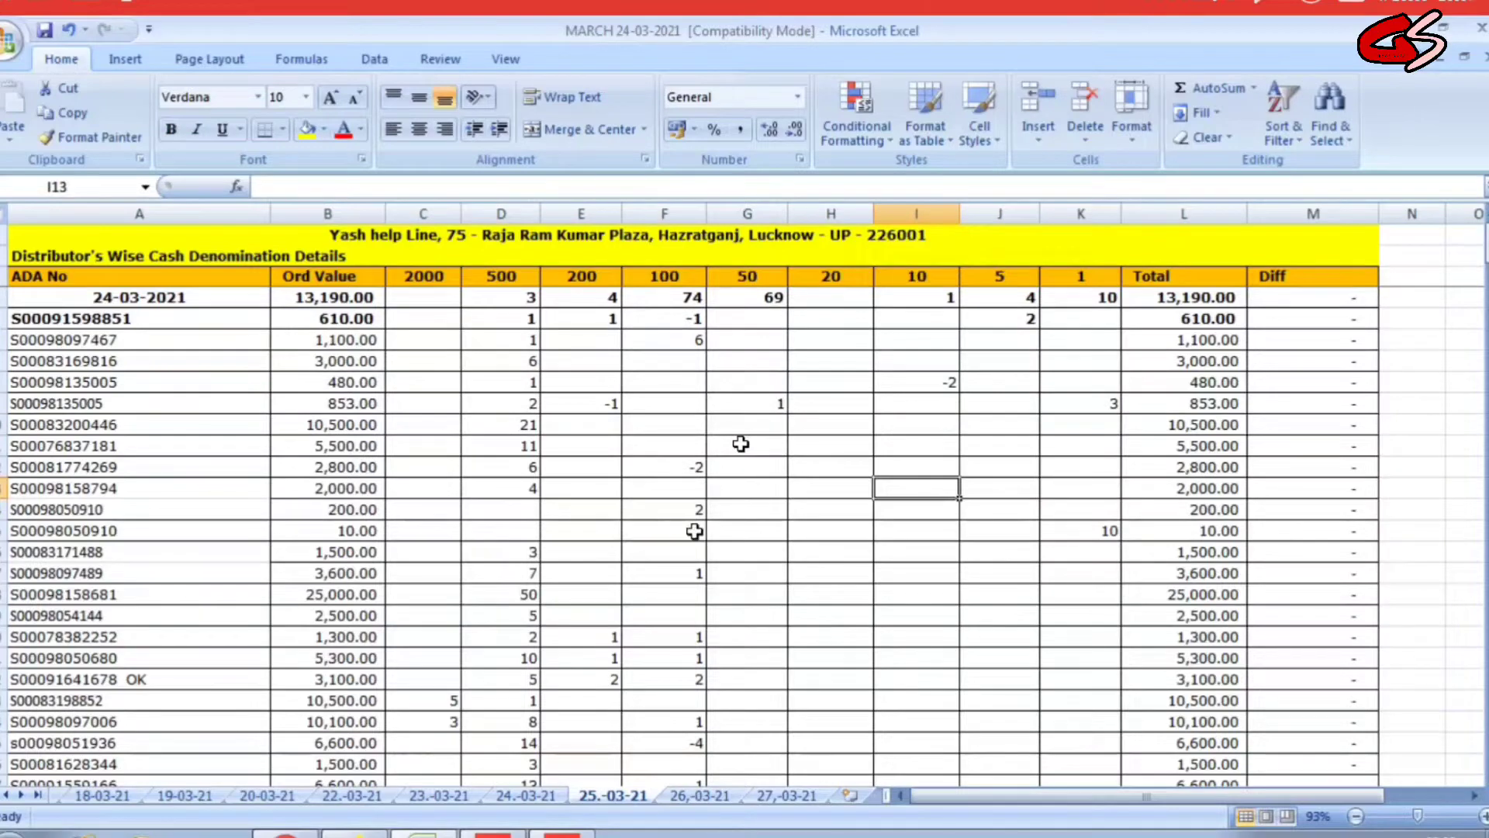
Inspect the adjustment row at the bottom of the list and the 10.00 order value.
scroll(616, 509, down, 6)
scroll(617, 509, down, 2)
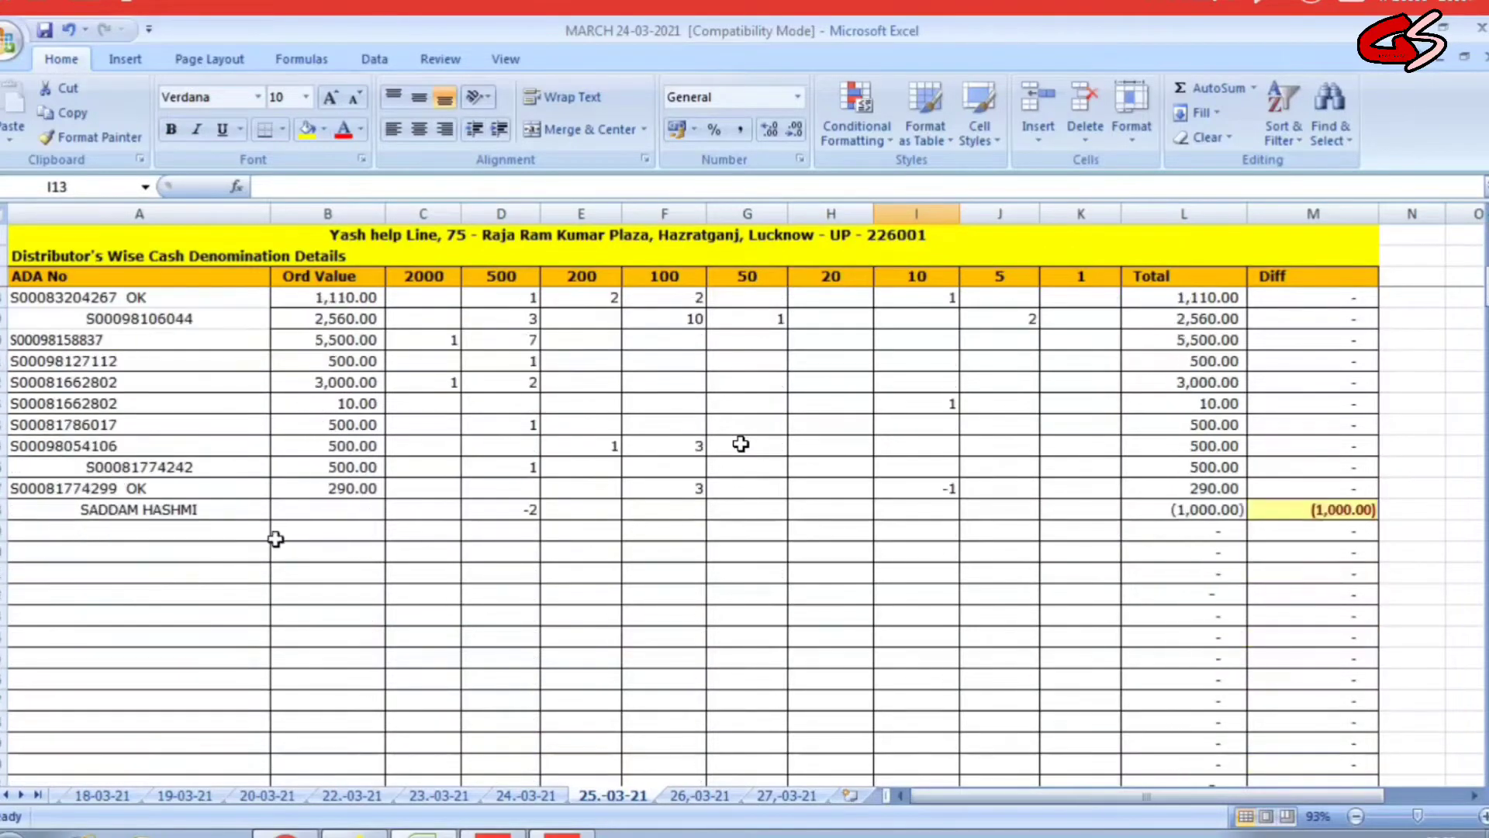
click(220, 523)
click(220, 509)
key(Right)
key(Right)
key(Right)
key(Right)
key(Right)
key(Right)
key(Right)
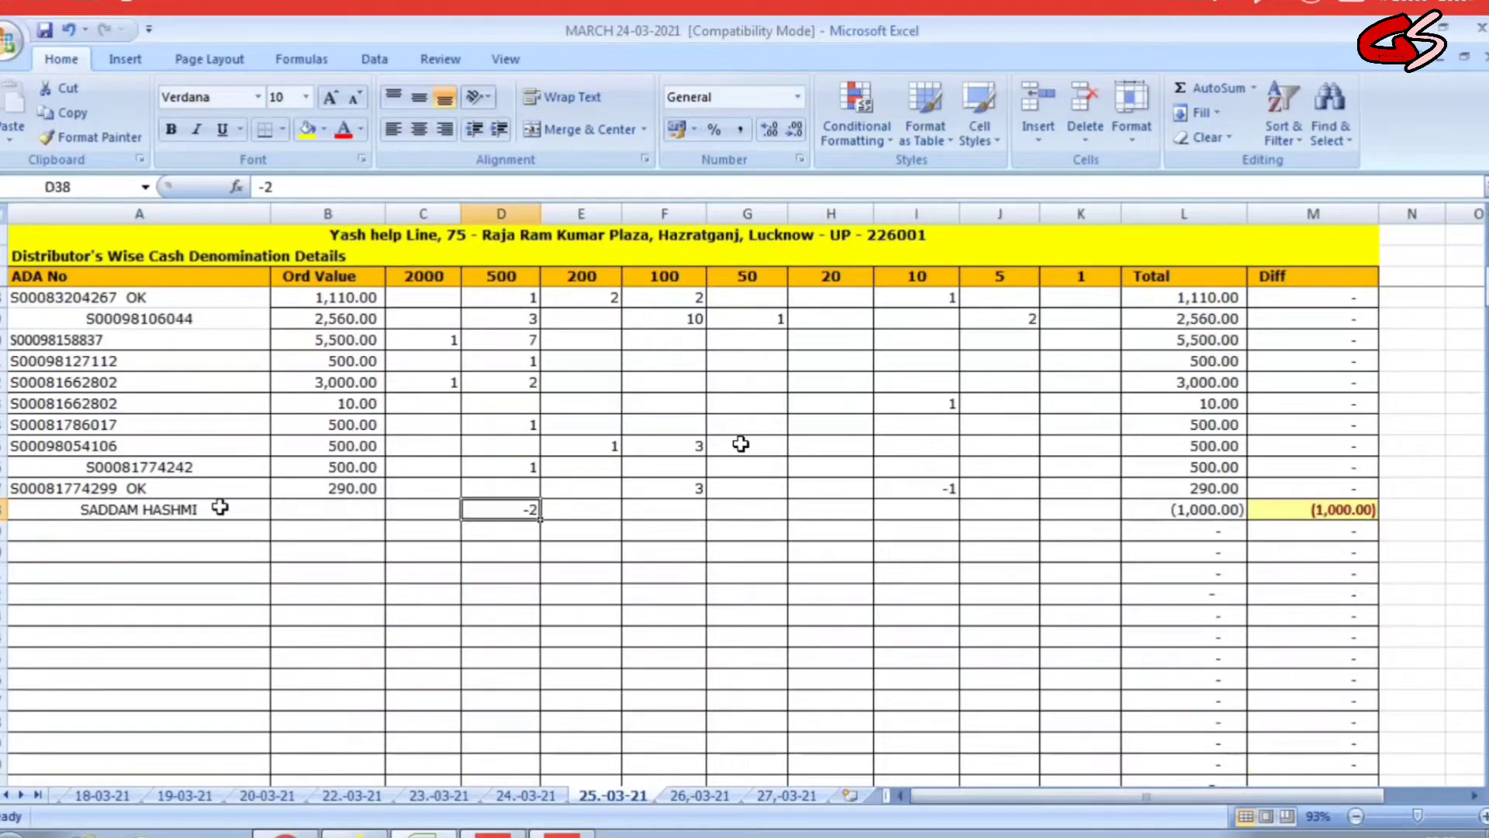
click(233, 512)
scroll(349, 559, up, 10)
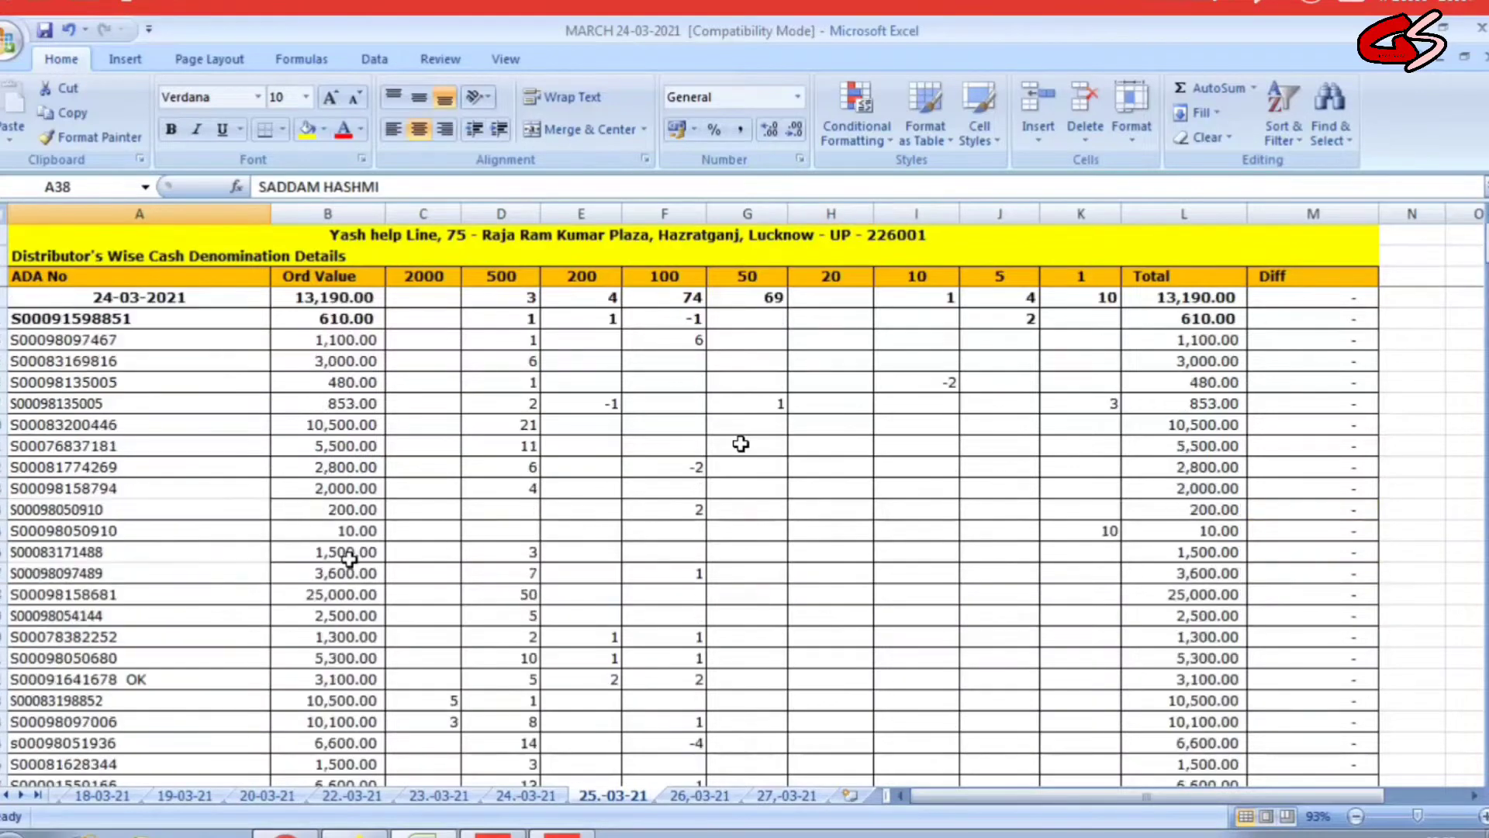
click(361, 531)
click(435, 508)
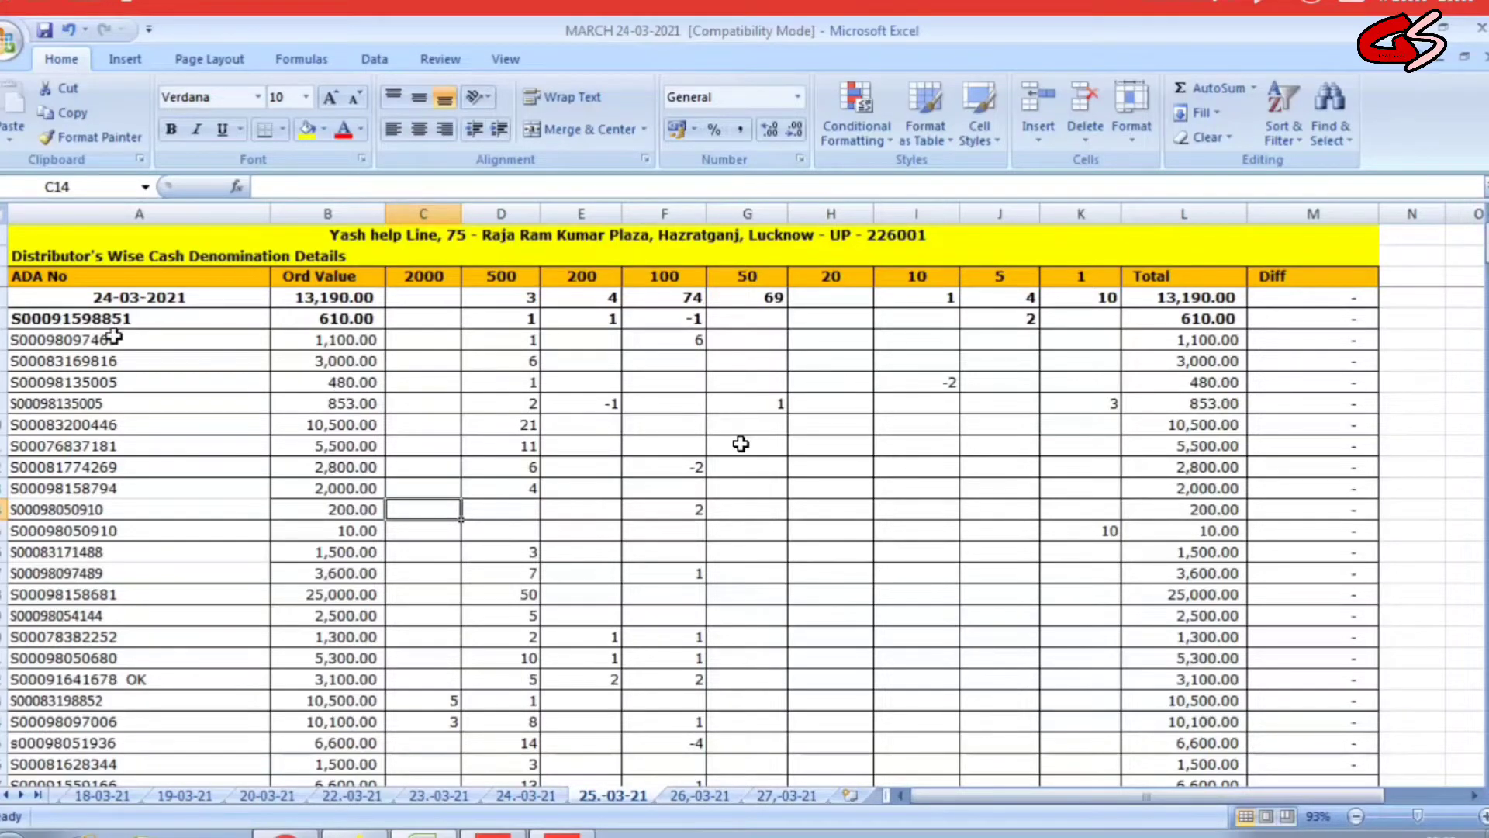
Check the first distributor's 610 order and its 500, 200 and 100 counts, then go to sheet 26,-03-21.
click(131, 318)
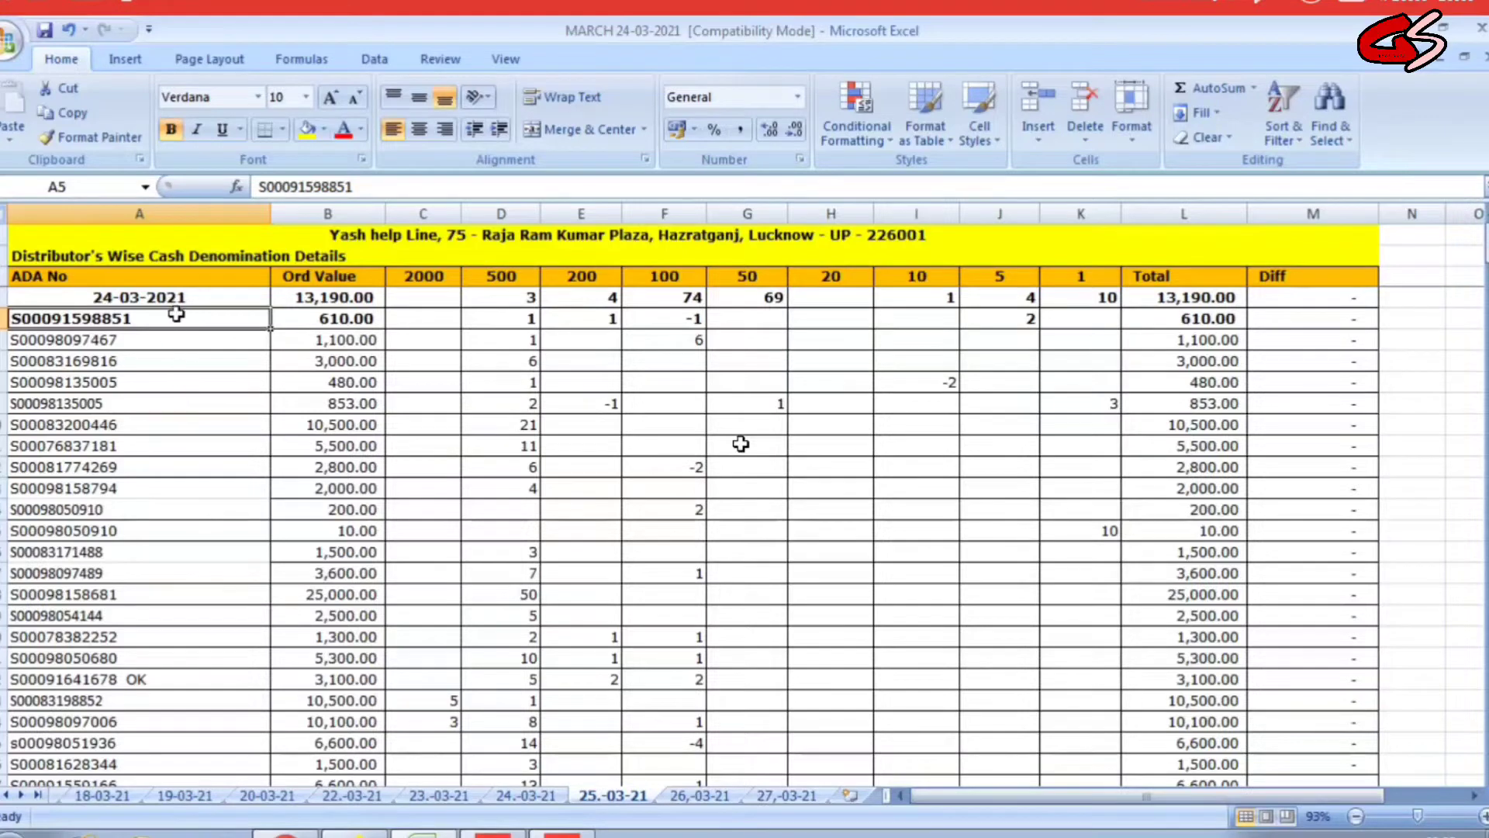
click(332, 319)
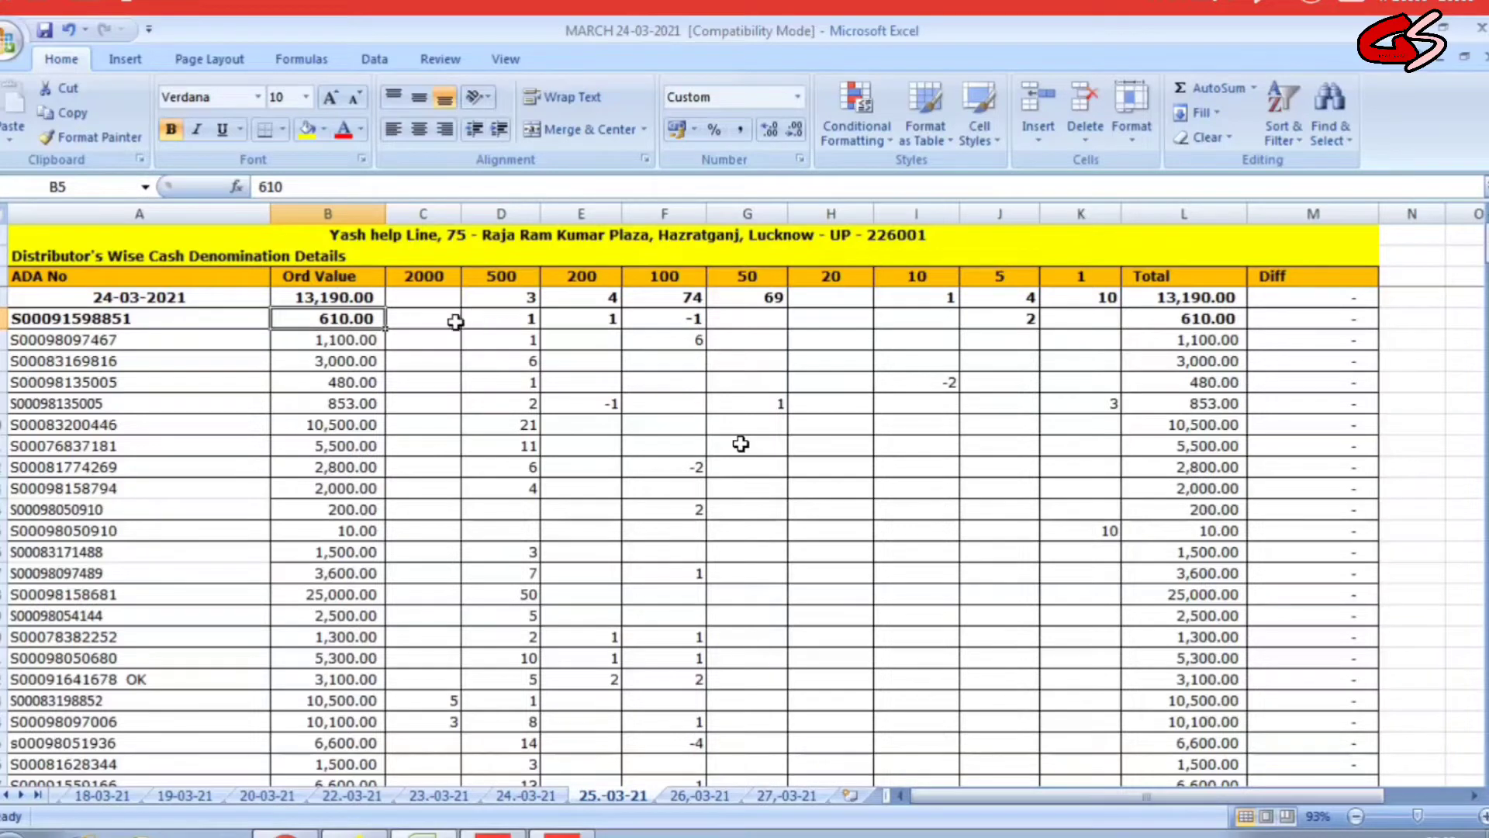
drag(471, 322, 683, 321)
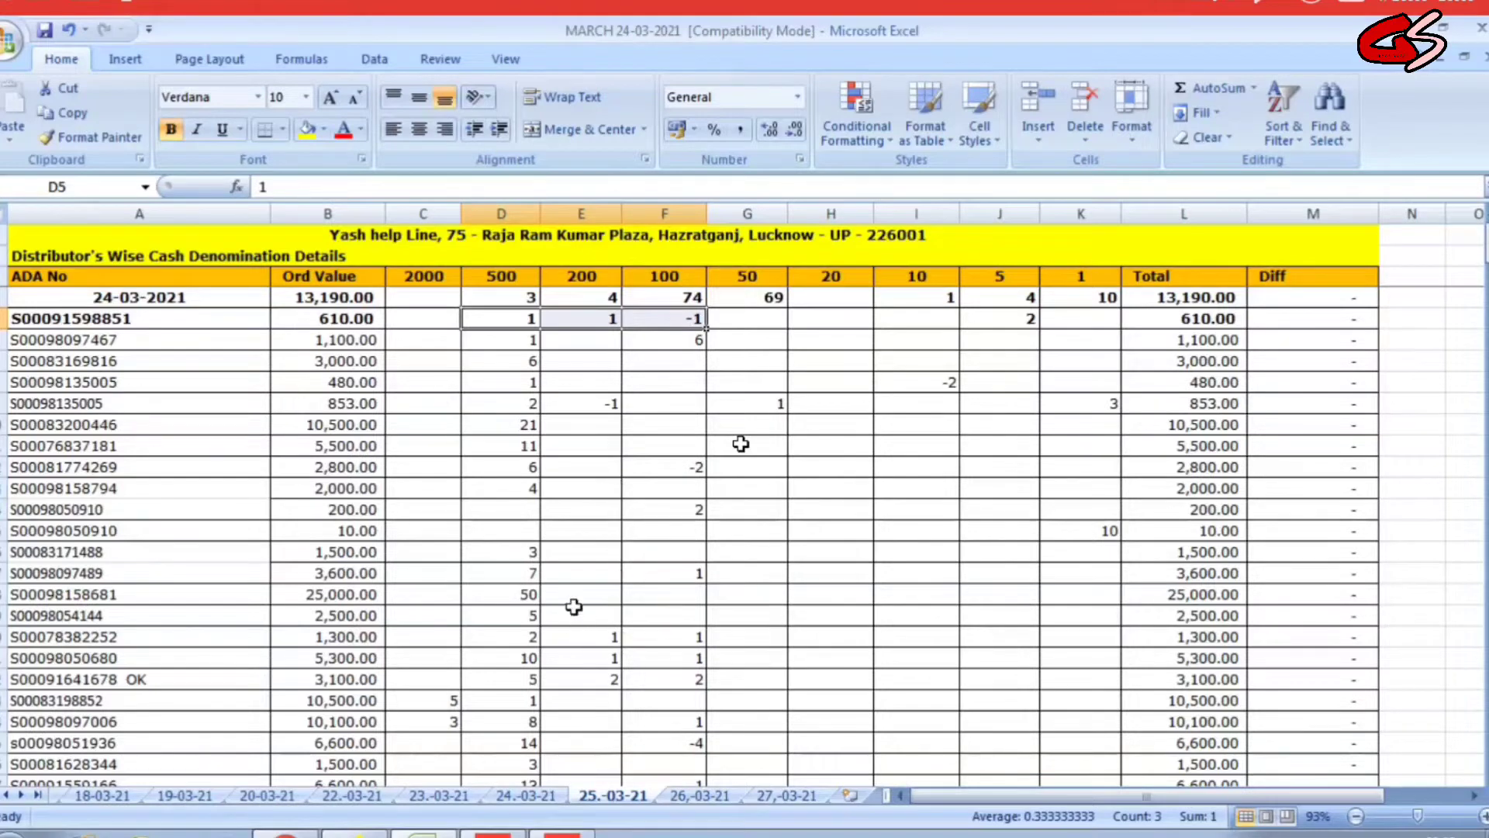
key(ctrl+Page_Down)
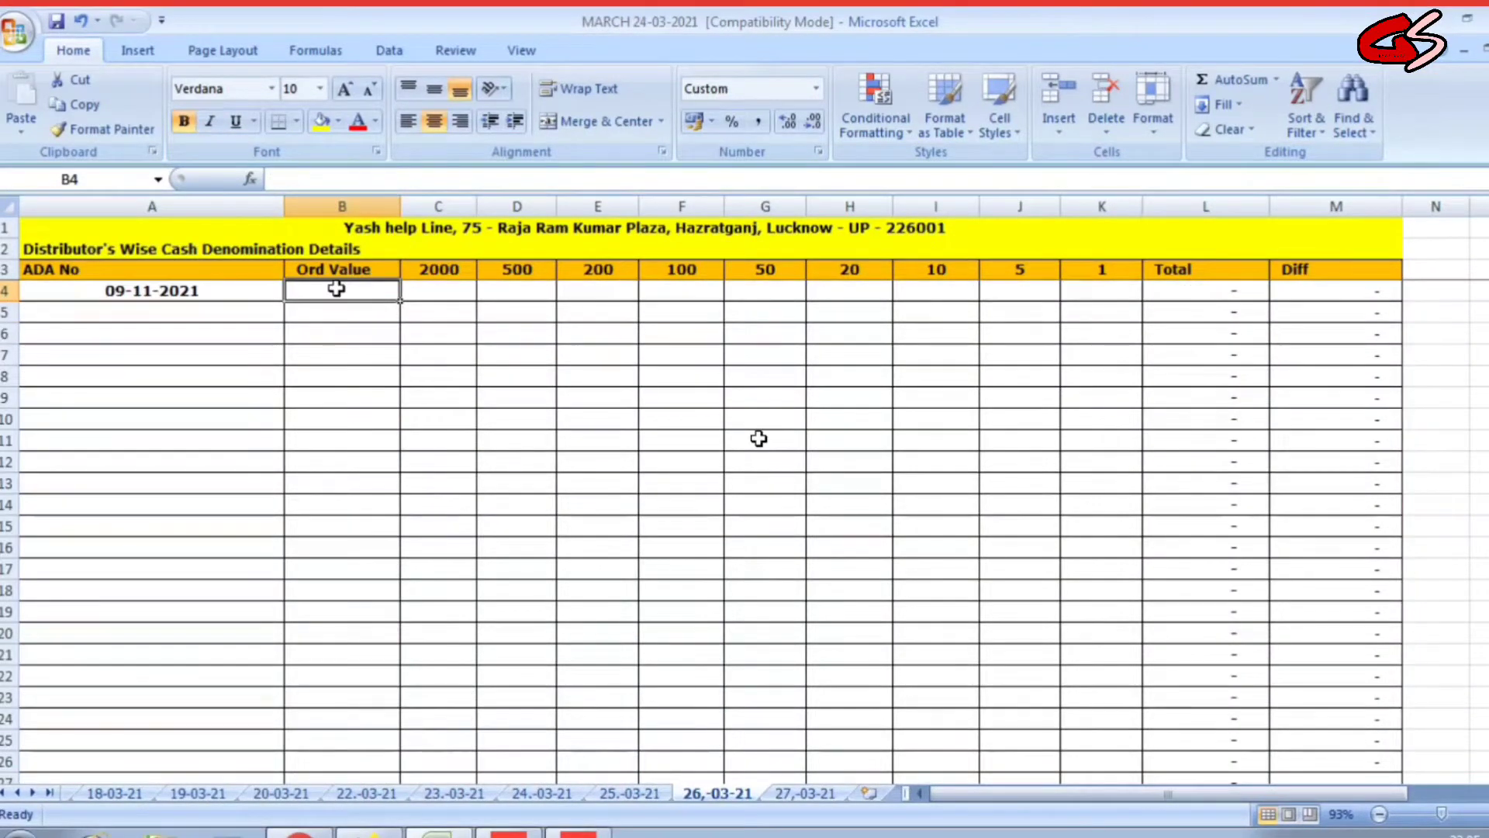
Enter the 32,050 order value with 50×500, 14×200, 40×100, 4×50, 2×20 and 1×10 notes.
text(32)
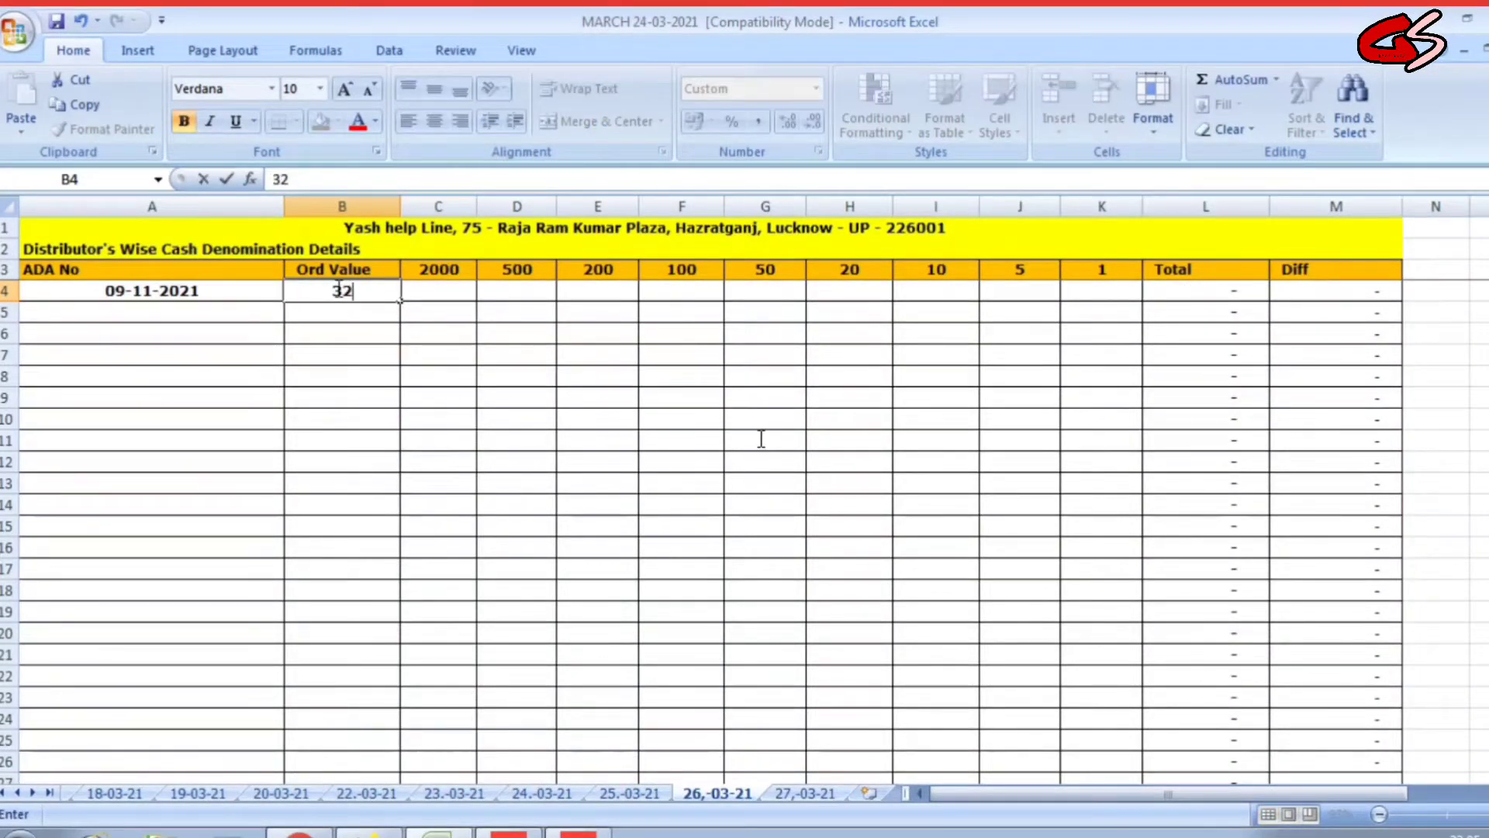
text(,050)
key(Tab)
key(Tab)
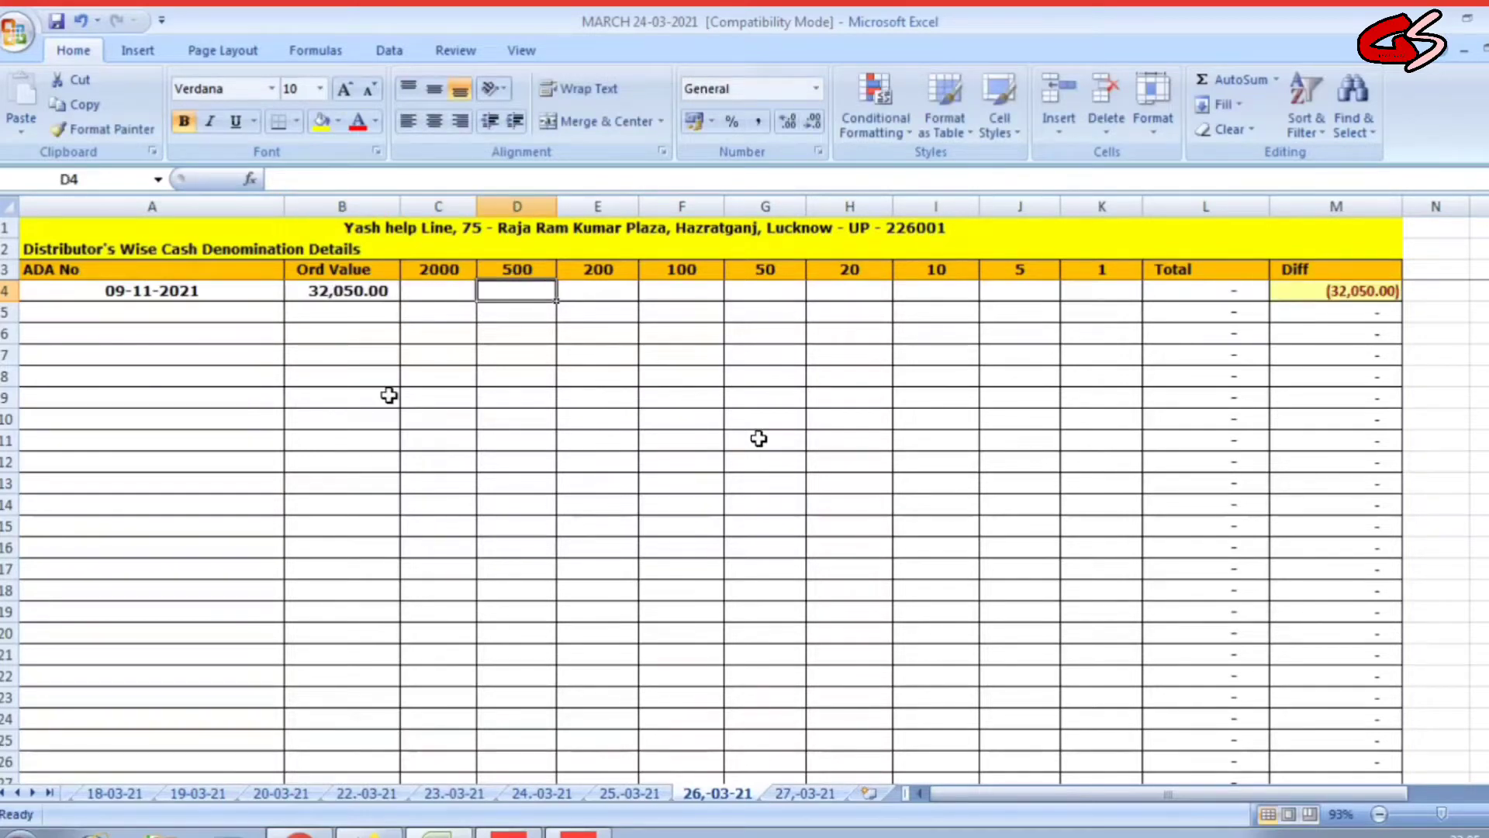
text(50)
key(Tab)
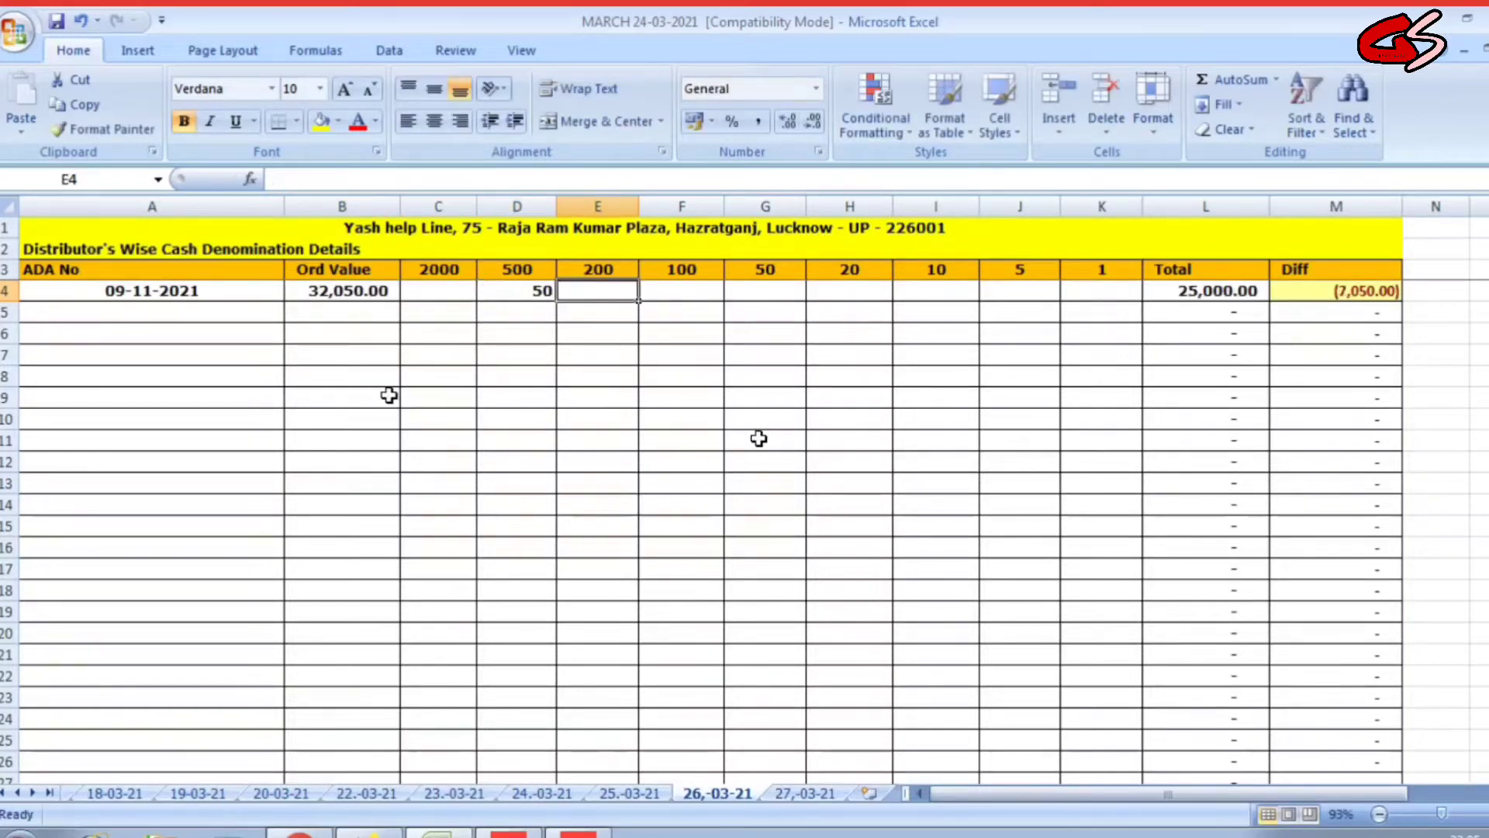
text(14)
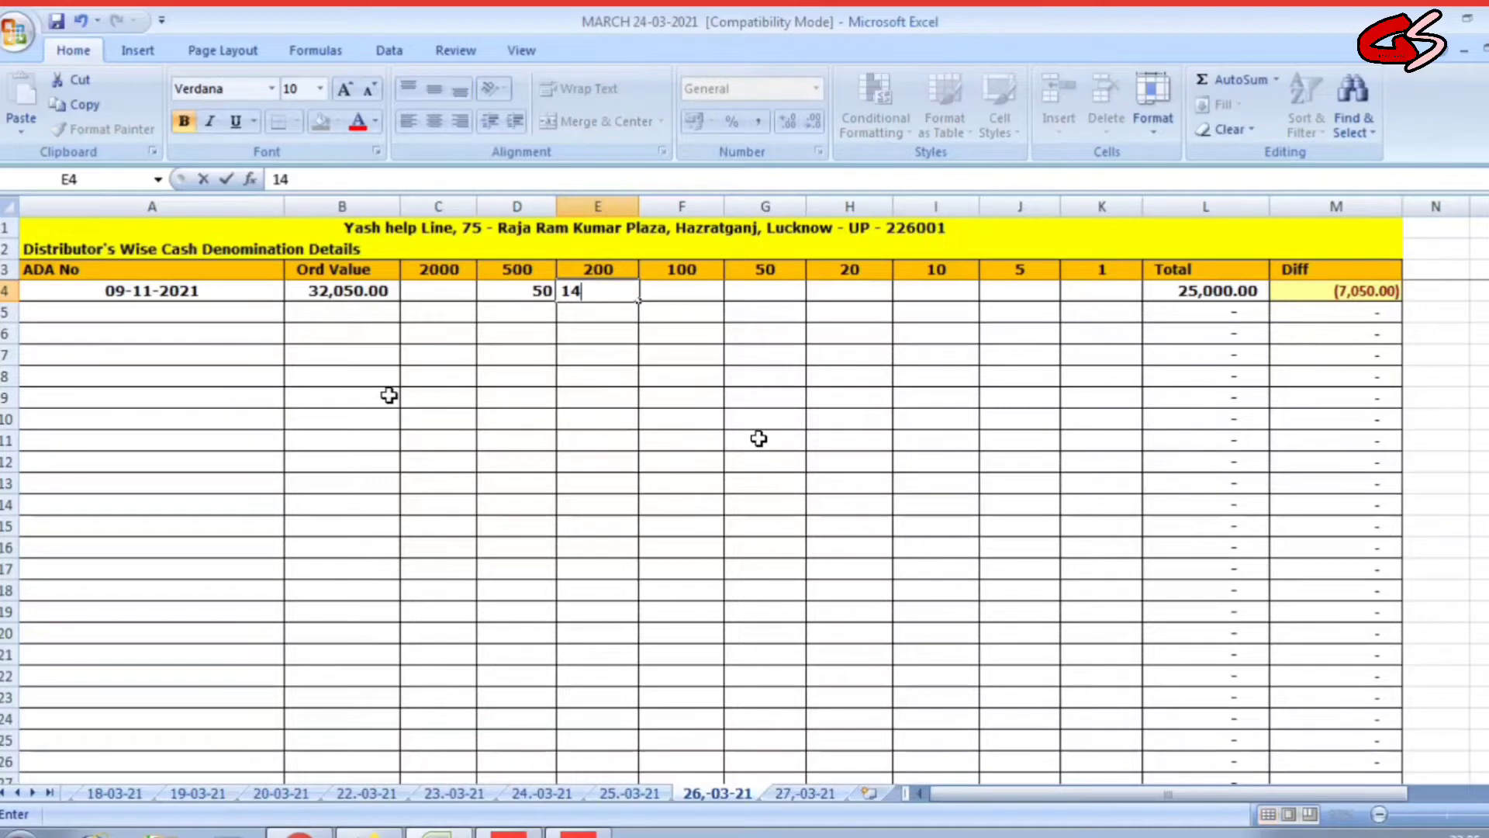
key(Tab)
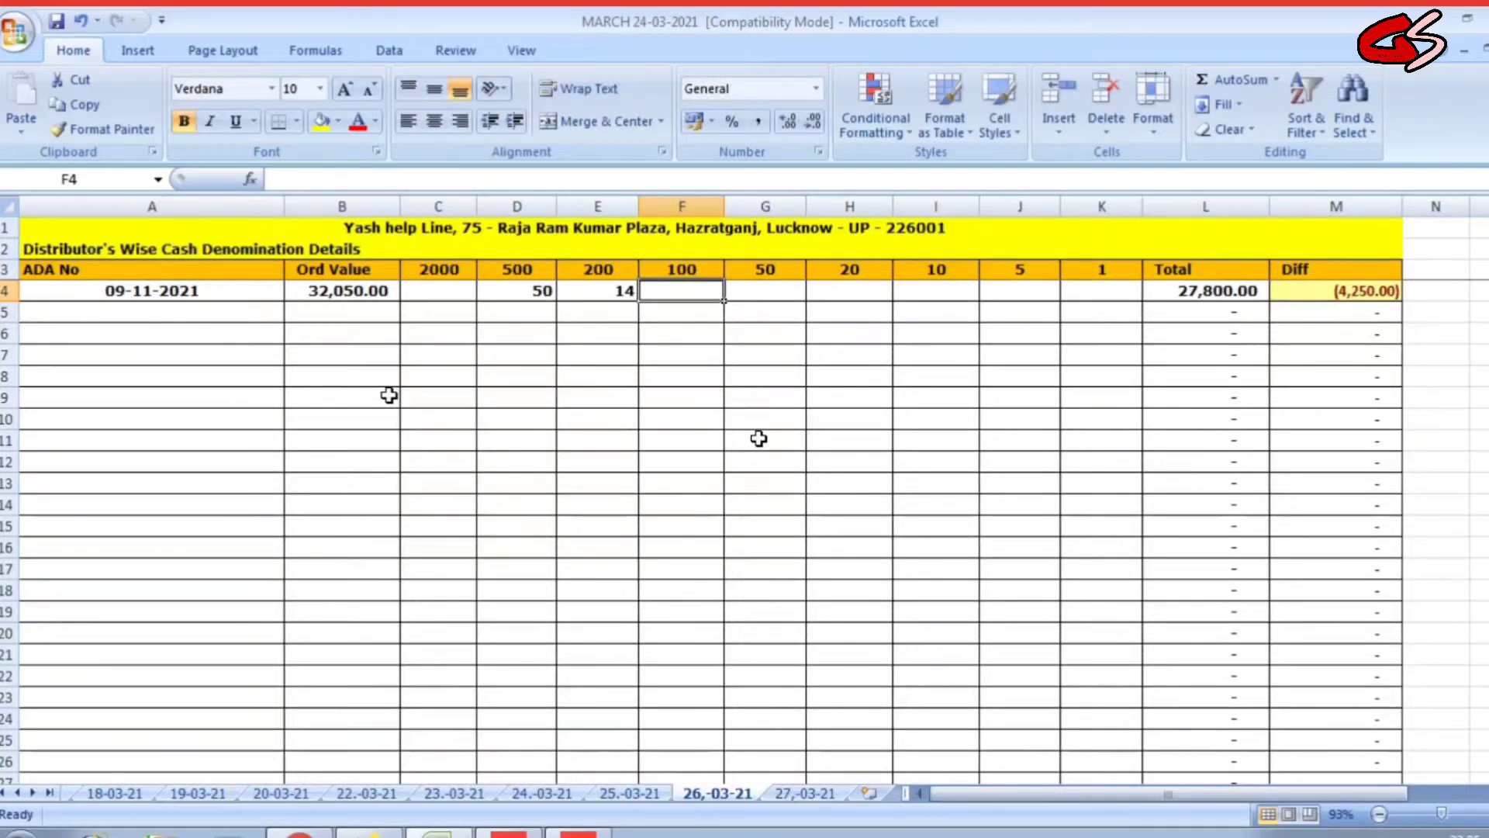
text(40)
key(Tab)
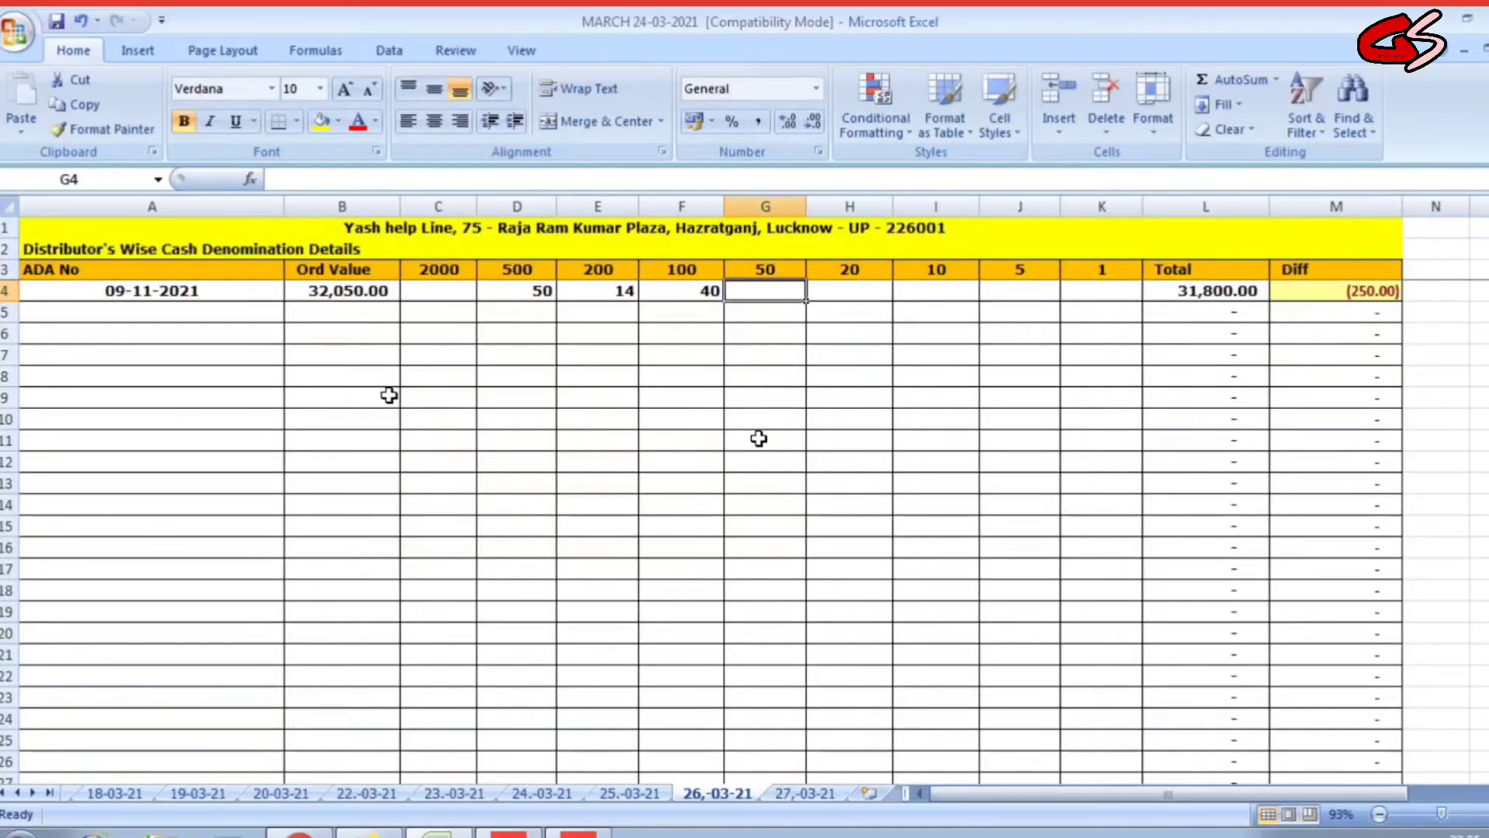
text(4)
key(Tab)
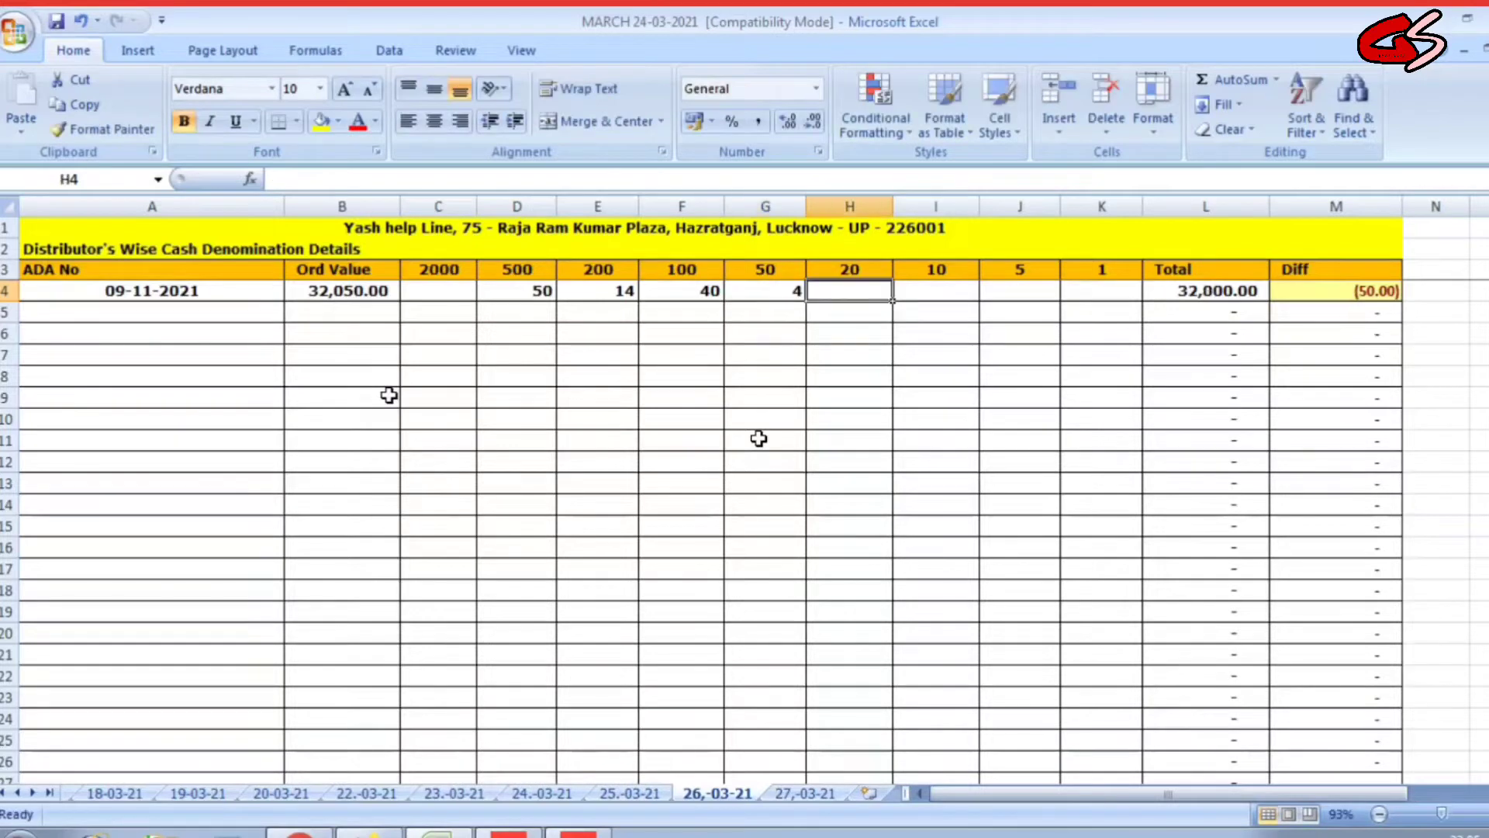
text(2)
key(Tab)
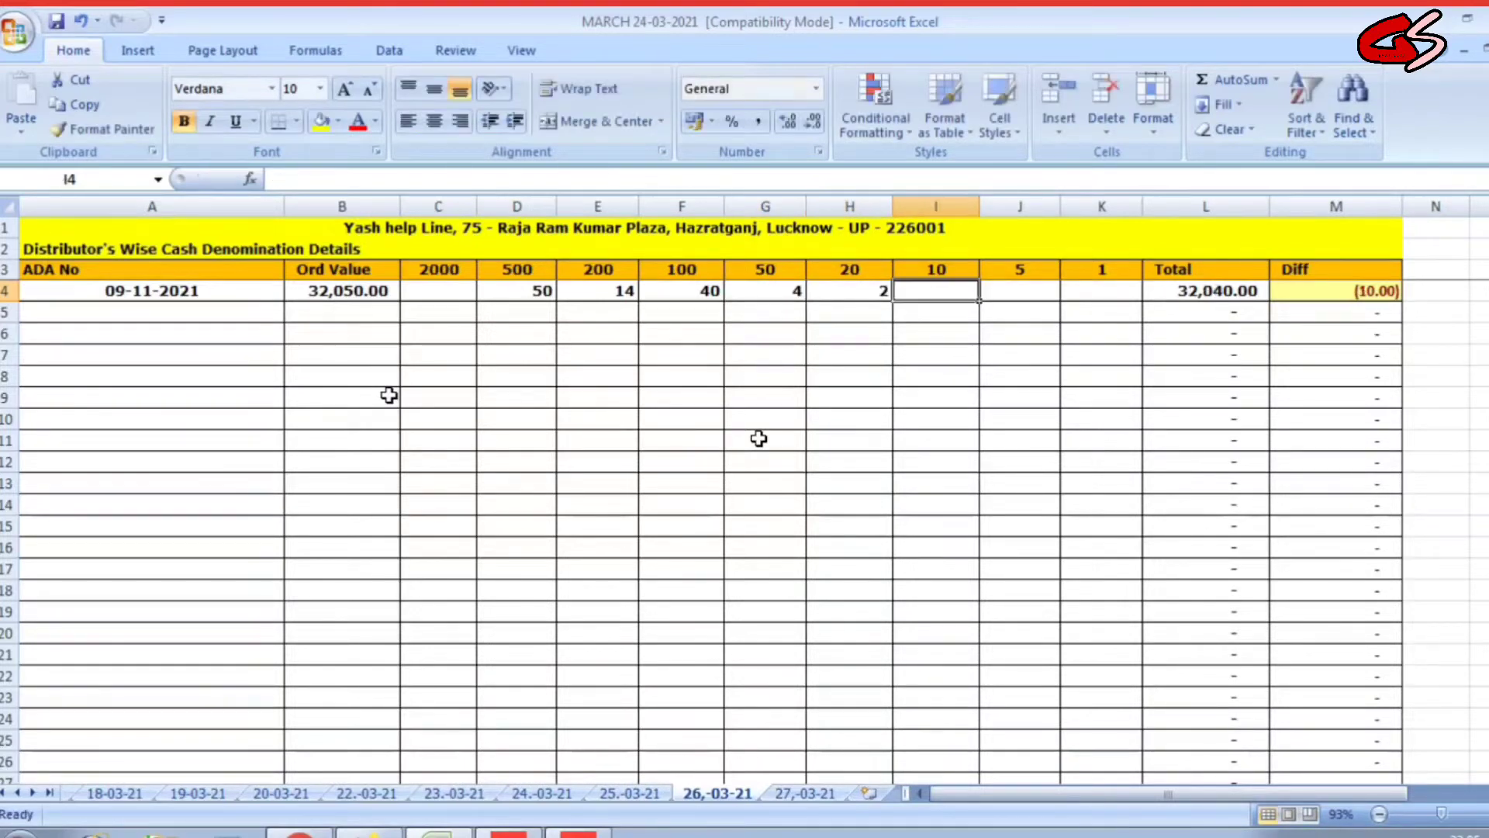
text(1)
key(Tab)
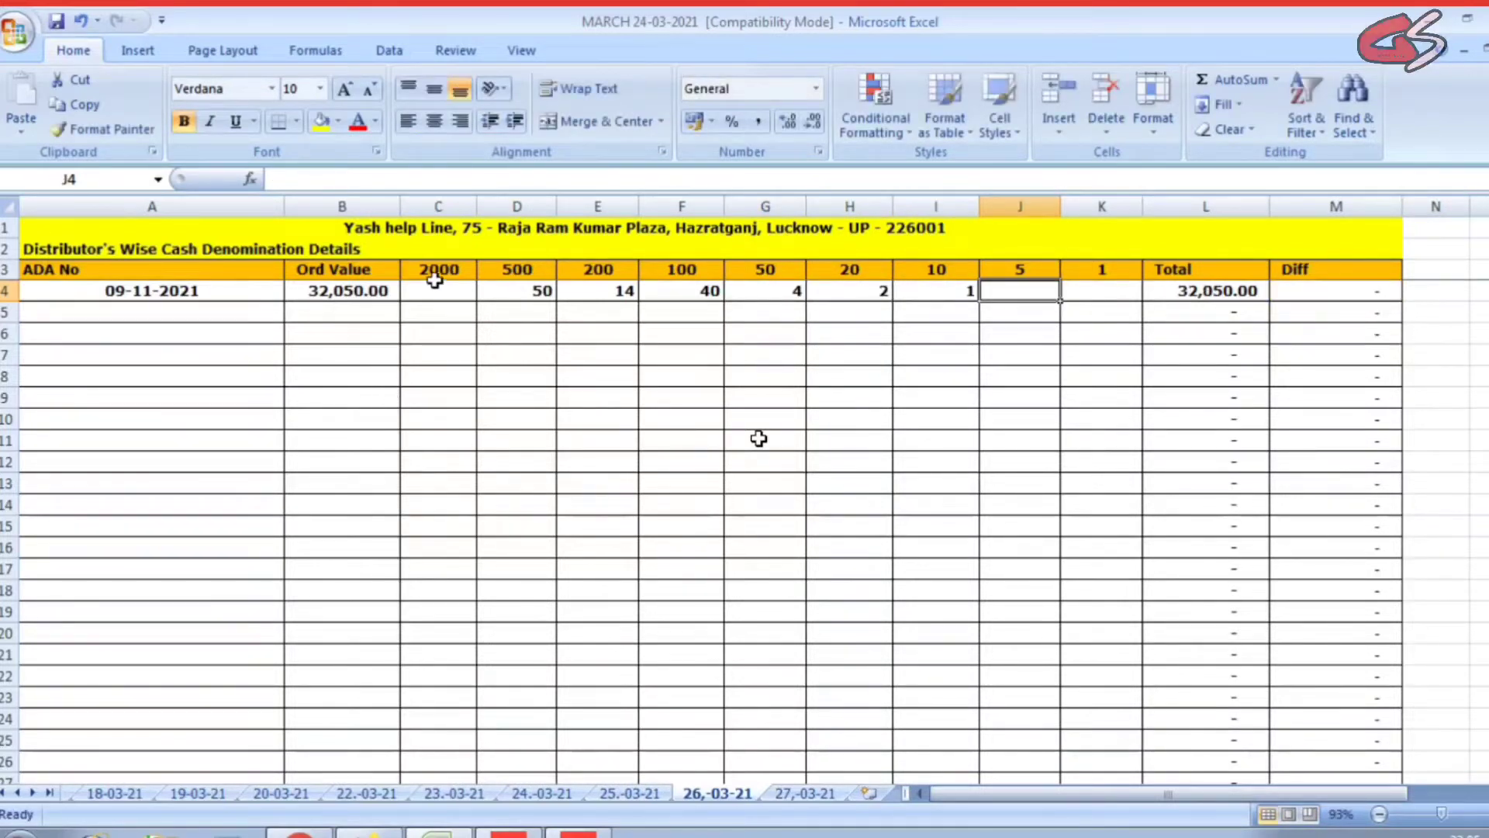
Fill zeros in the 2000, 5 and 1 count columns so the row balances.
click(449, 295)
text(0)
key(Tab)
key(Tab)
key(Tab)
key(Tab)
key(Tab)
key(Tab)
key(Tab)
key(Tab)
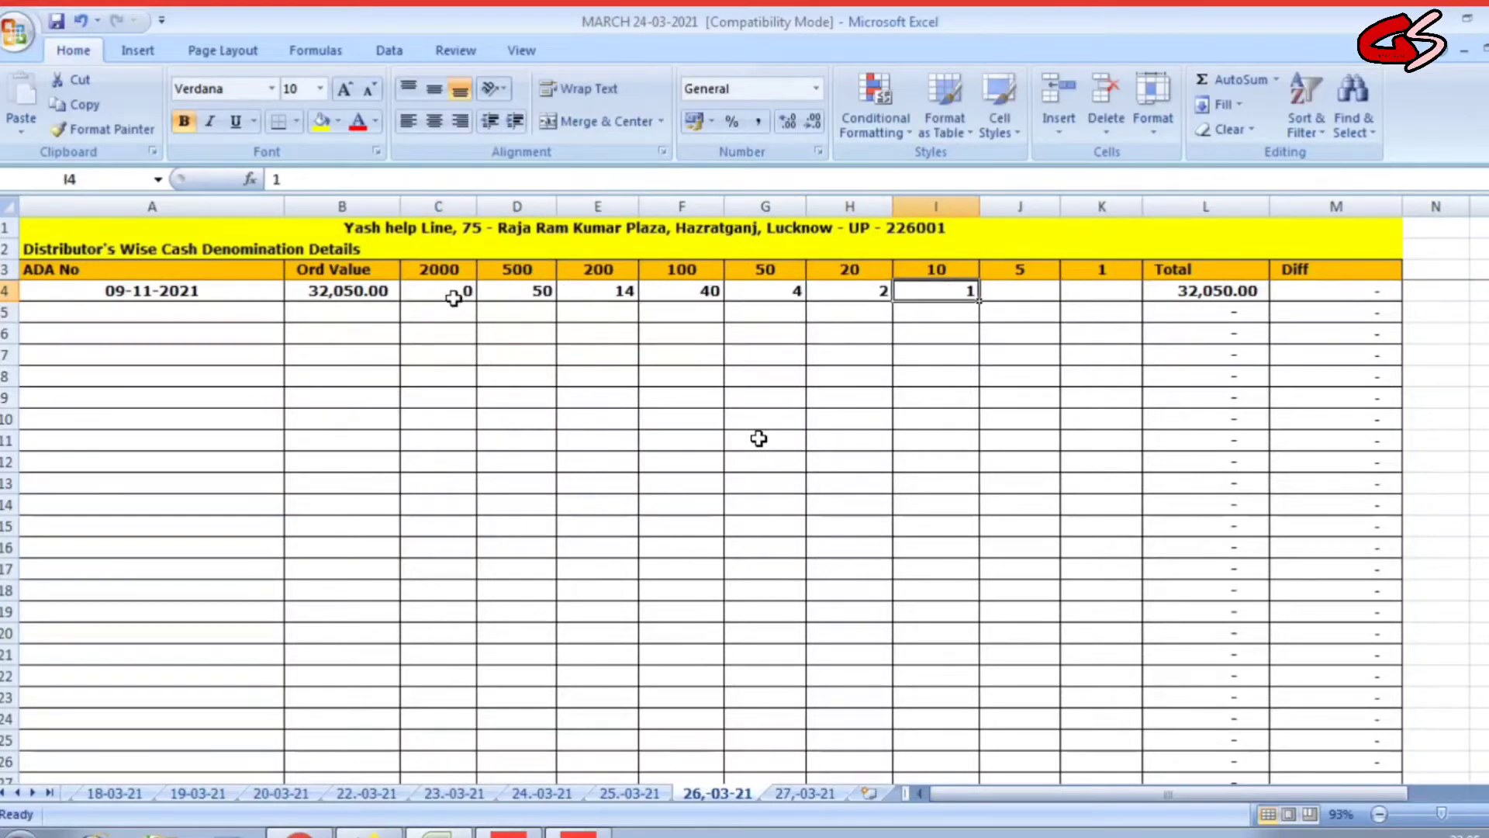
key(shift+Tab)
text(0)
key(Tab)
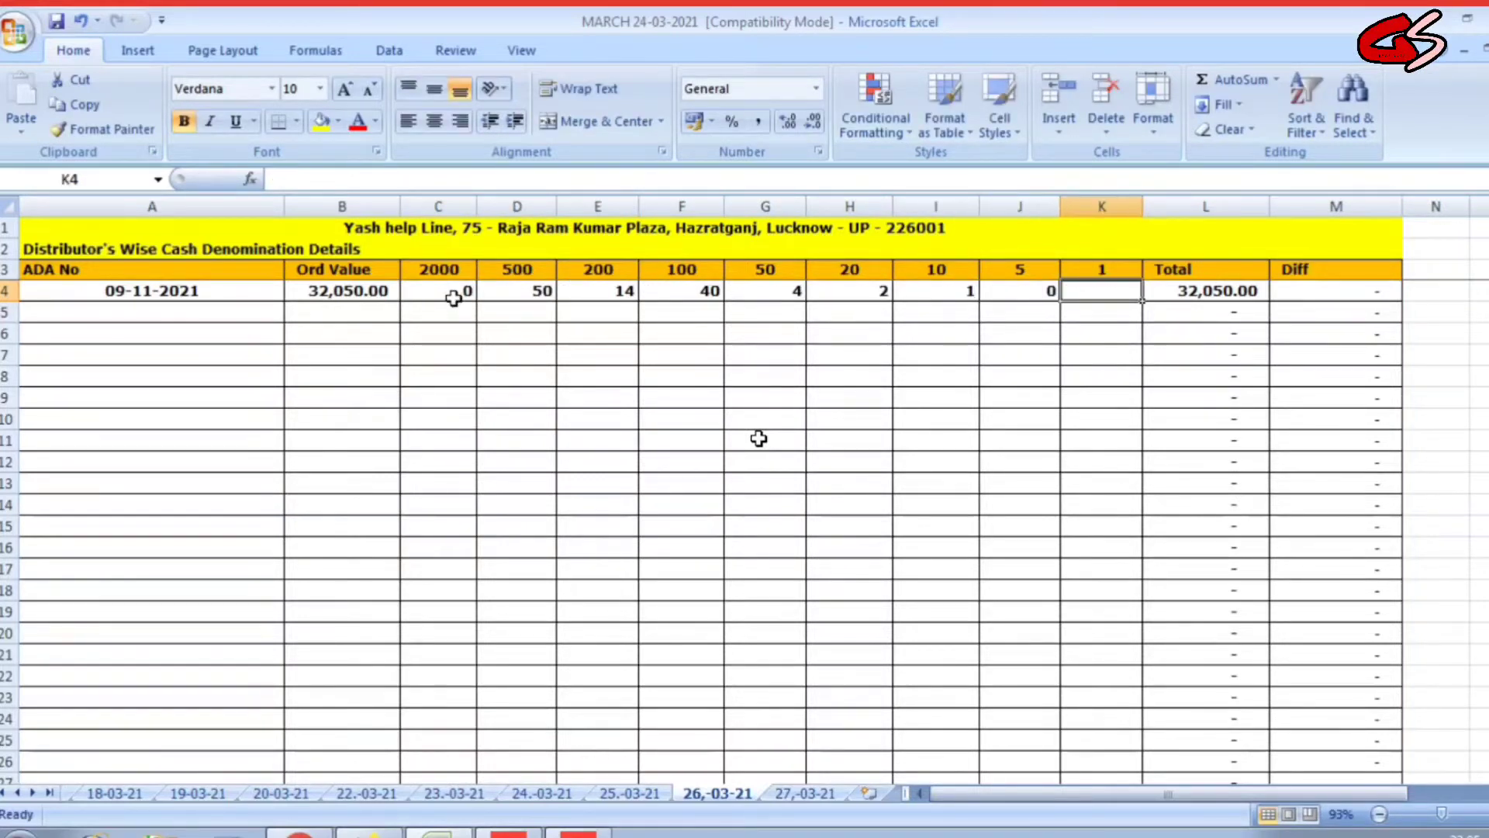
text(0)
key(Tab)
click(258, 312)
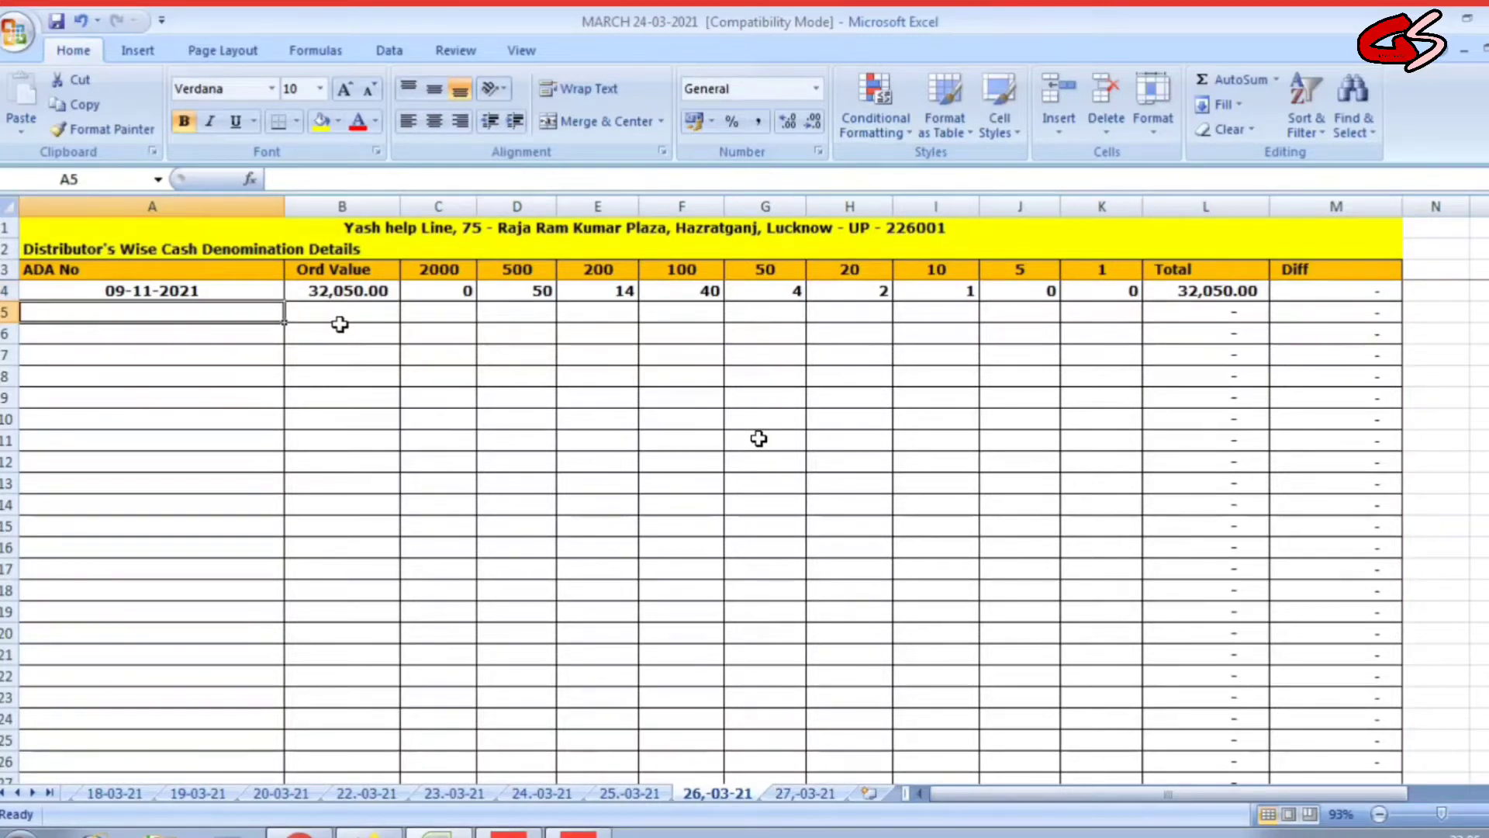
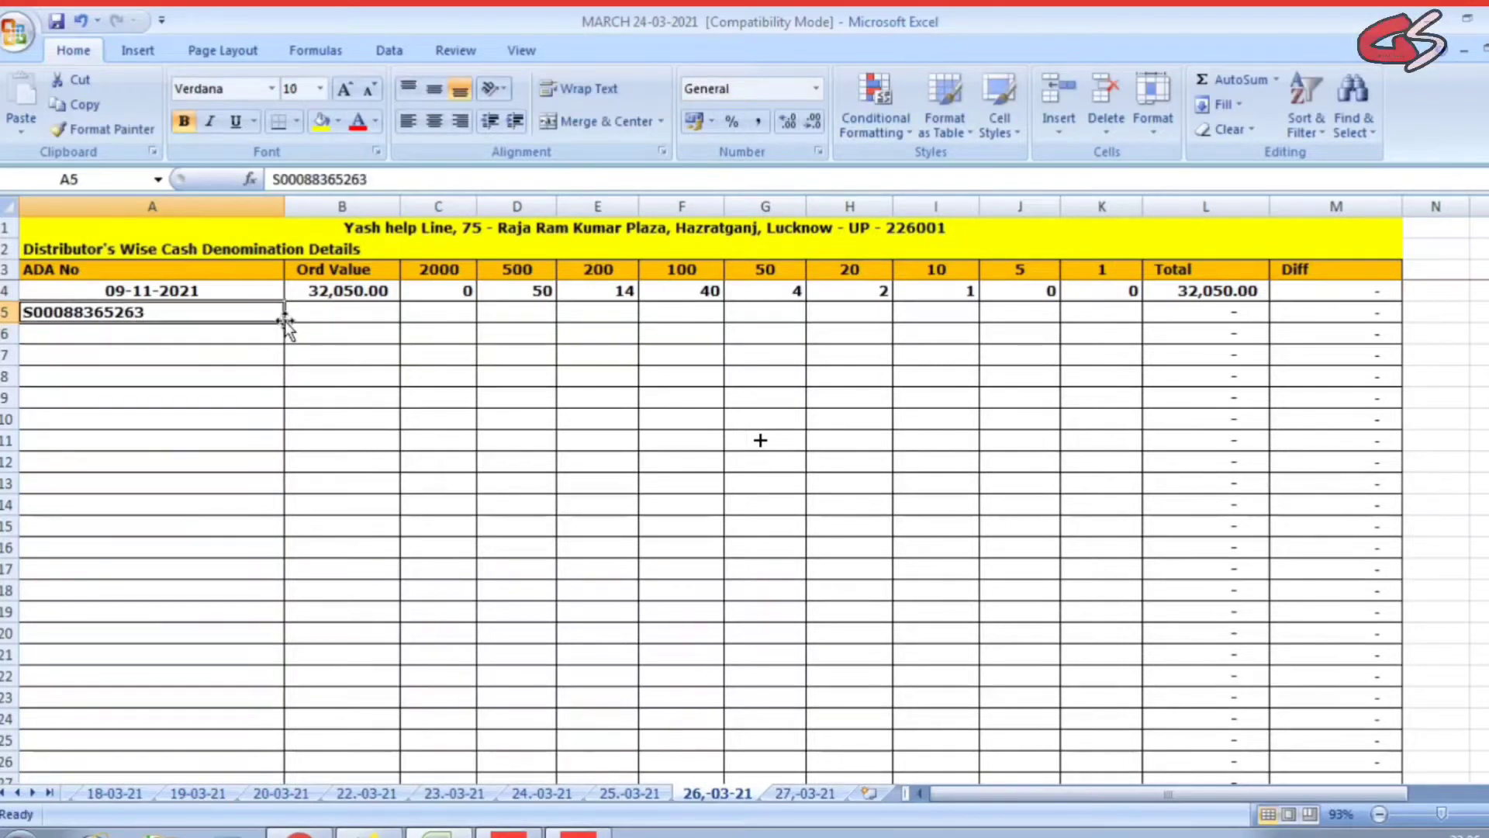
Enter the second distributor's ADA number, a 610 order value, and one note each of 500, 100 and 10.
click(286, 322)
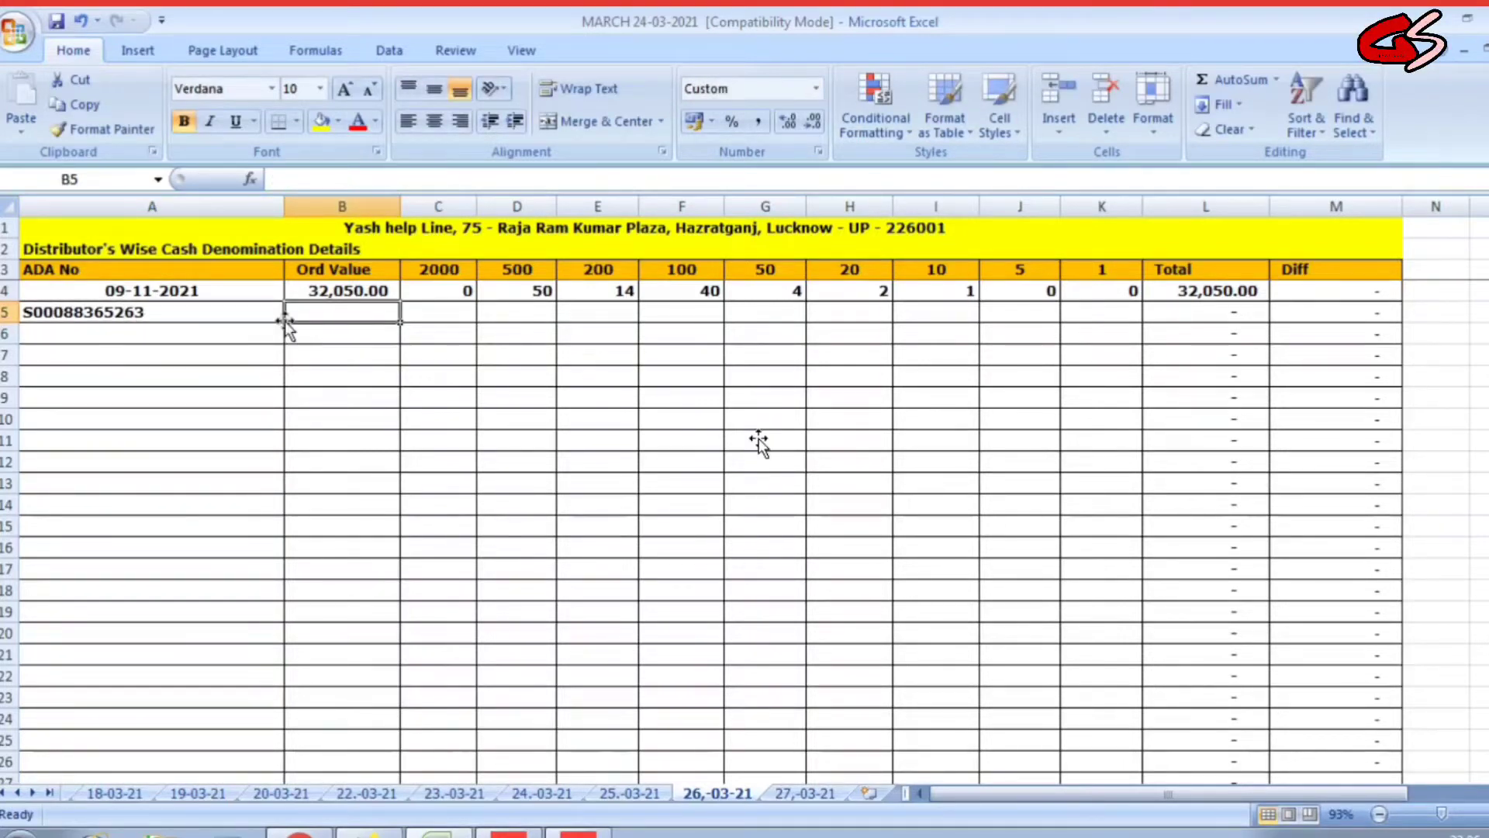
text(610)
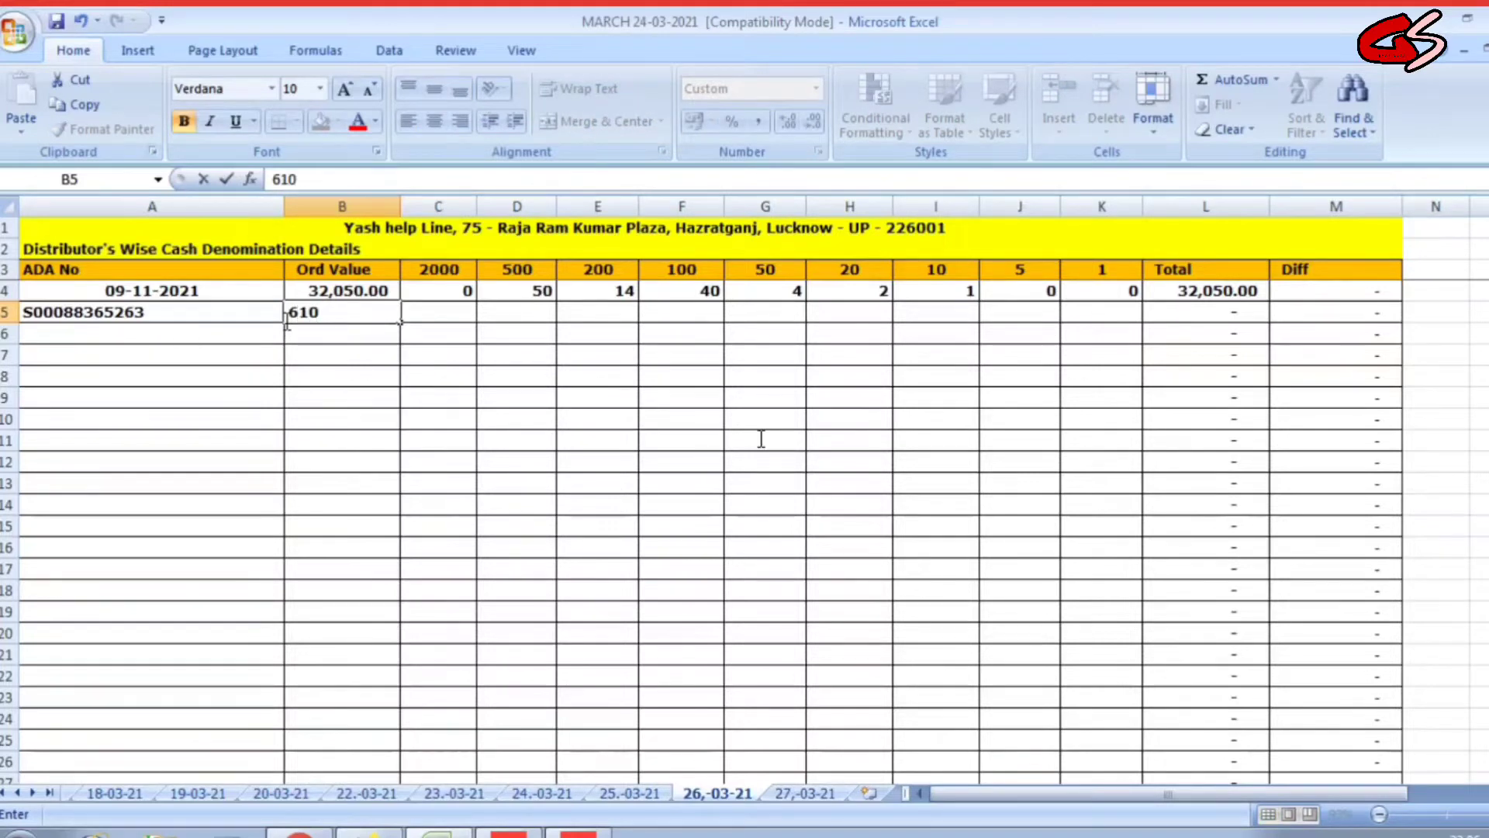
key(Tab)
key(Tab)
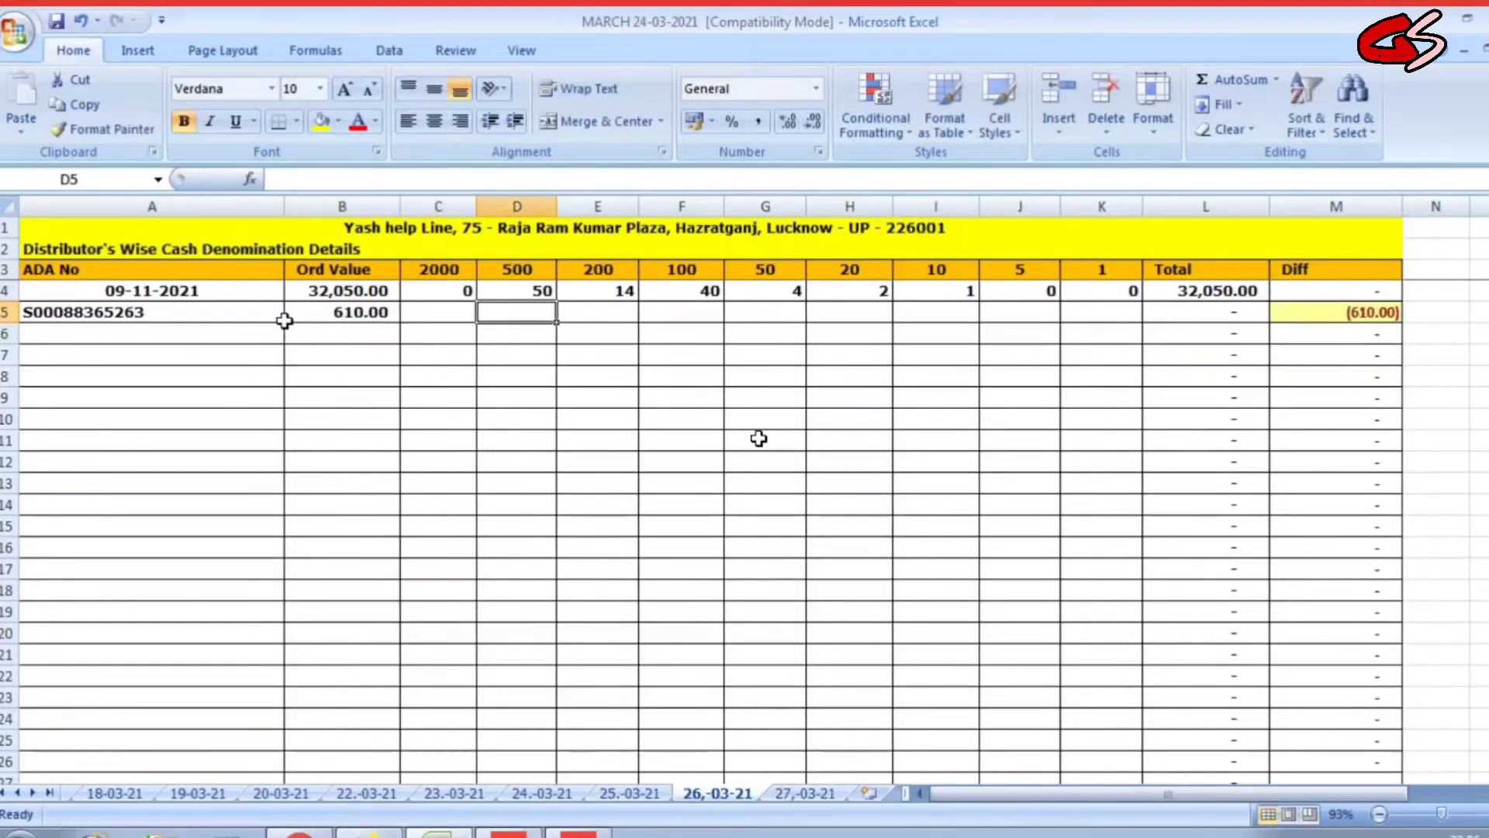
text(1)
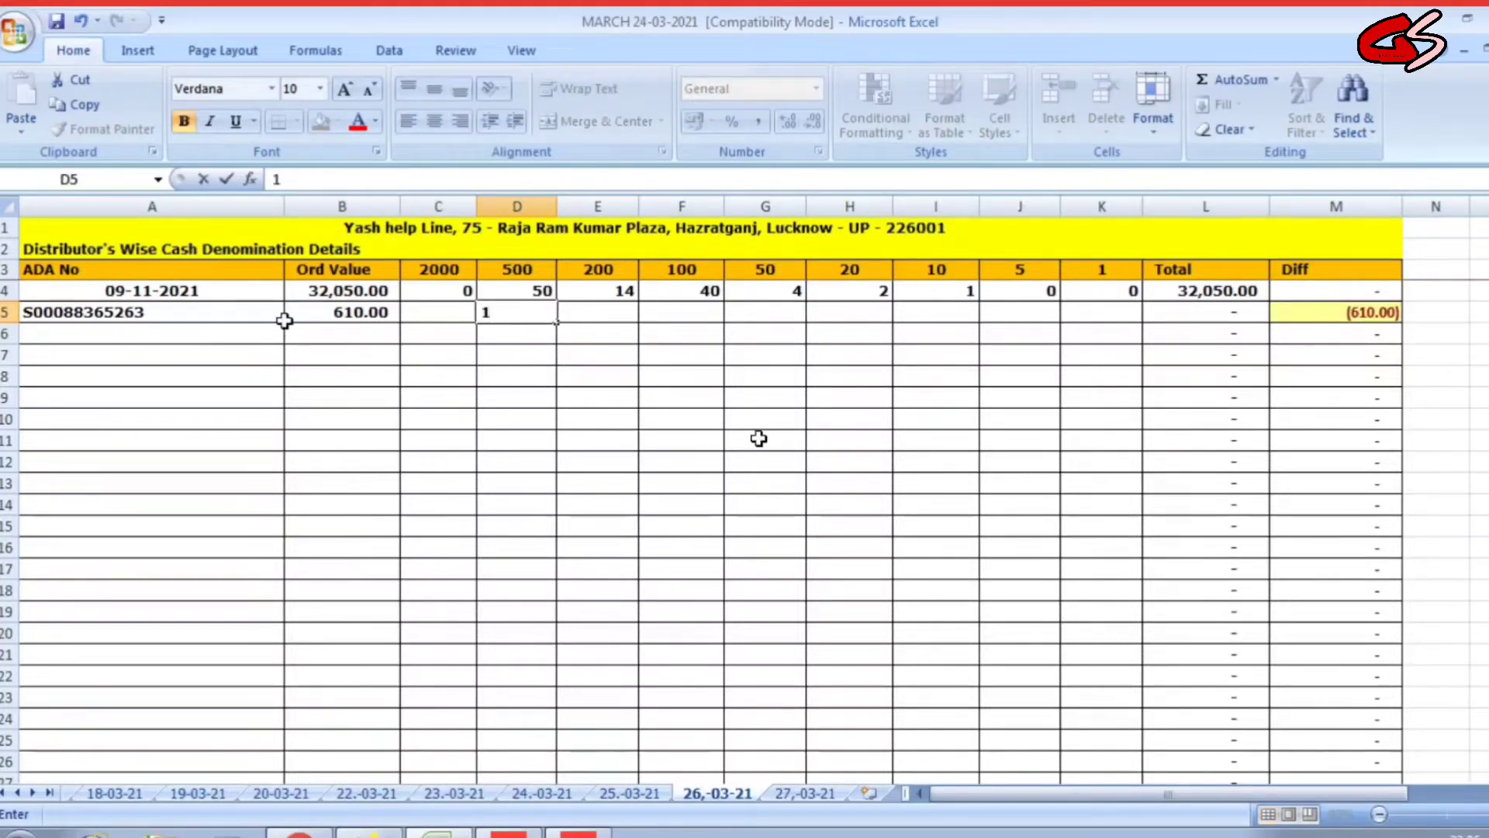
key(Tab)
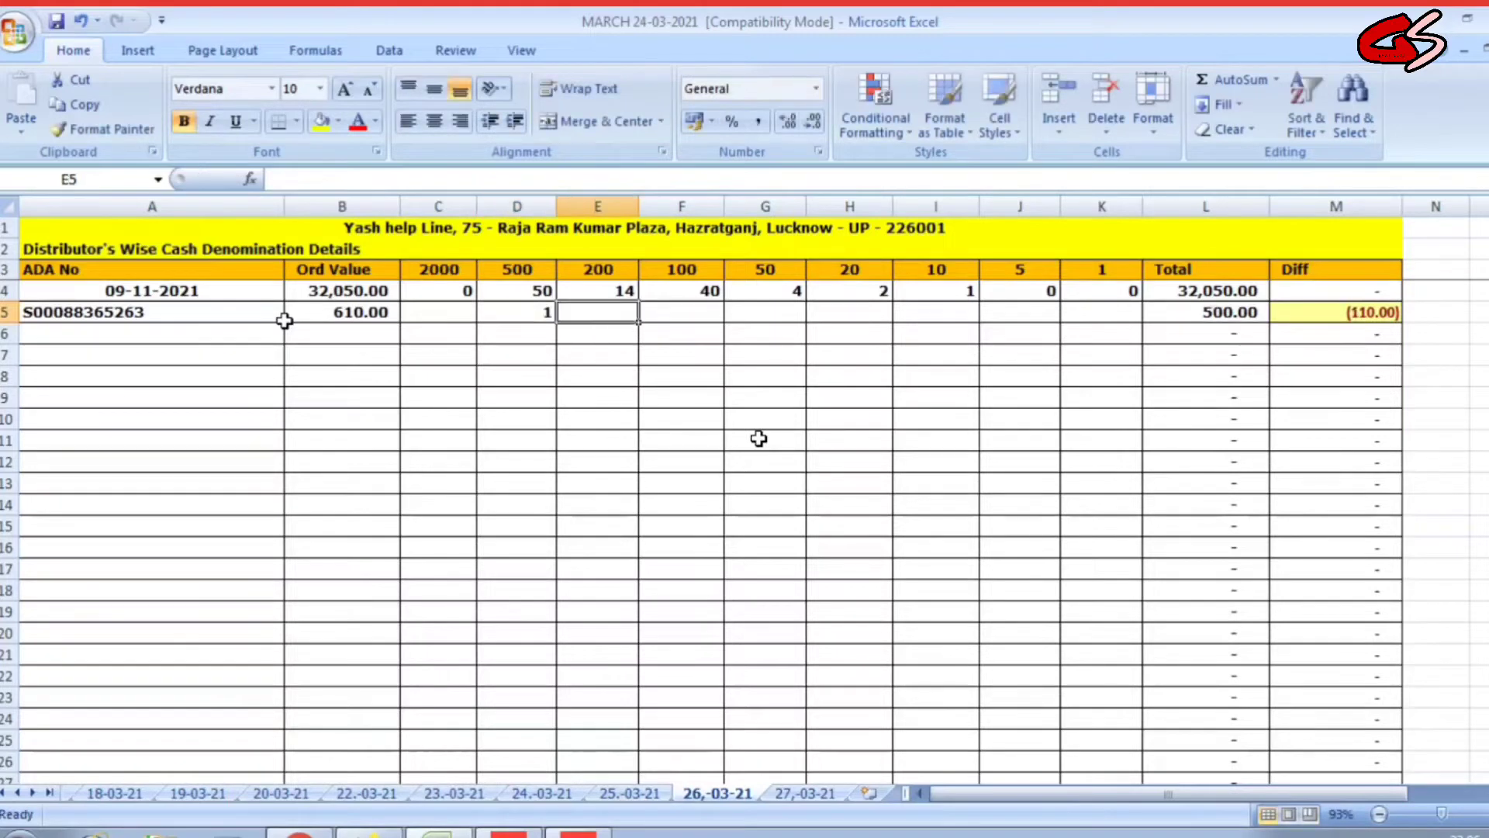
key(Tab)
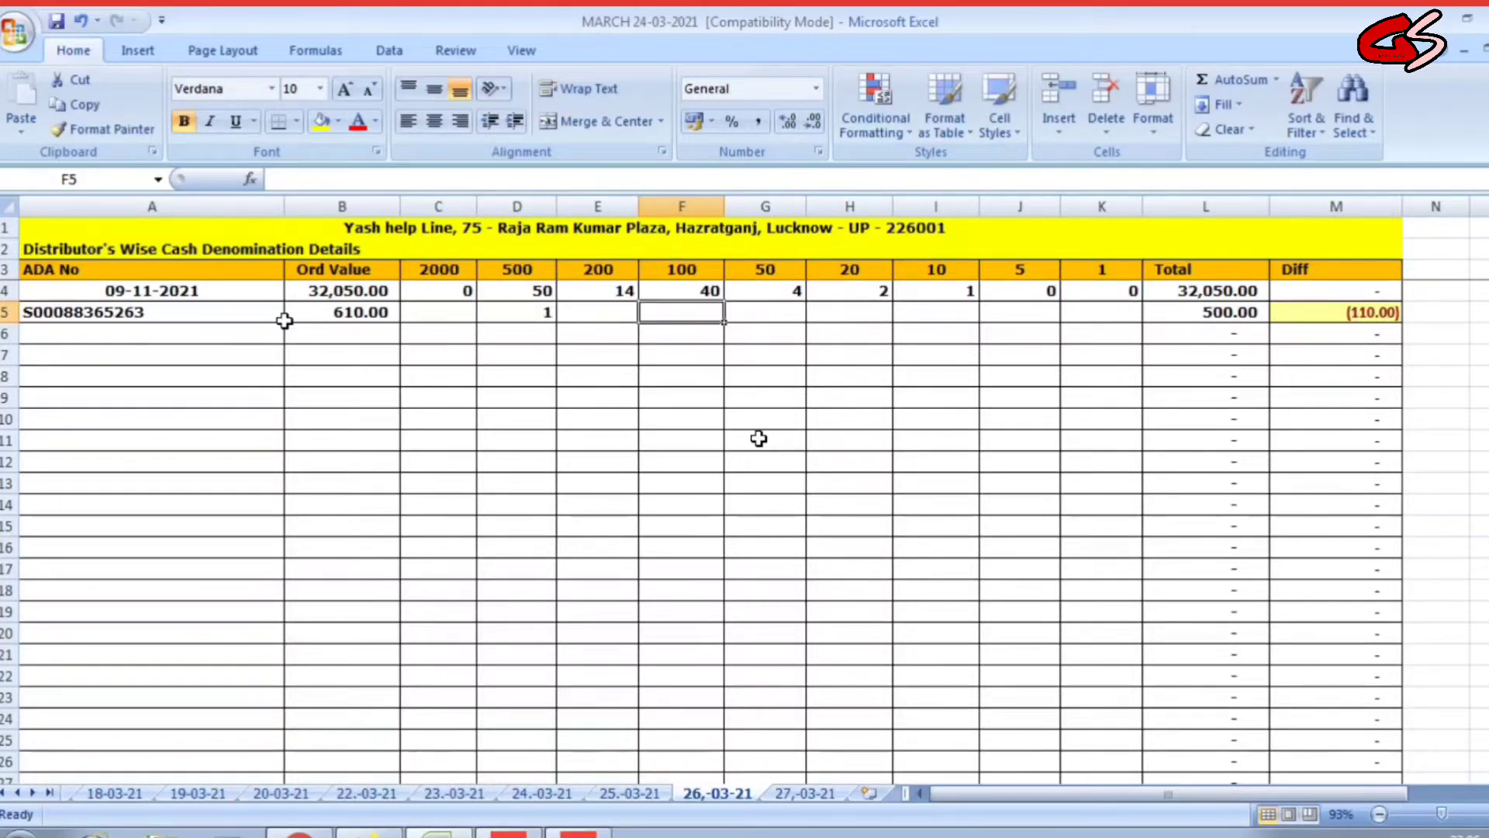
text(1)
key(Tab)
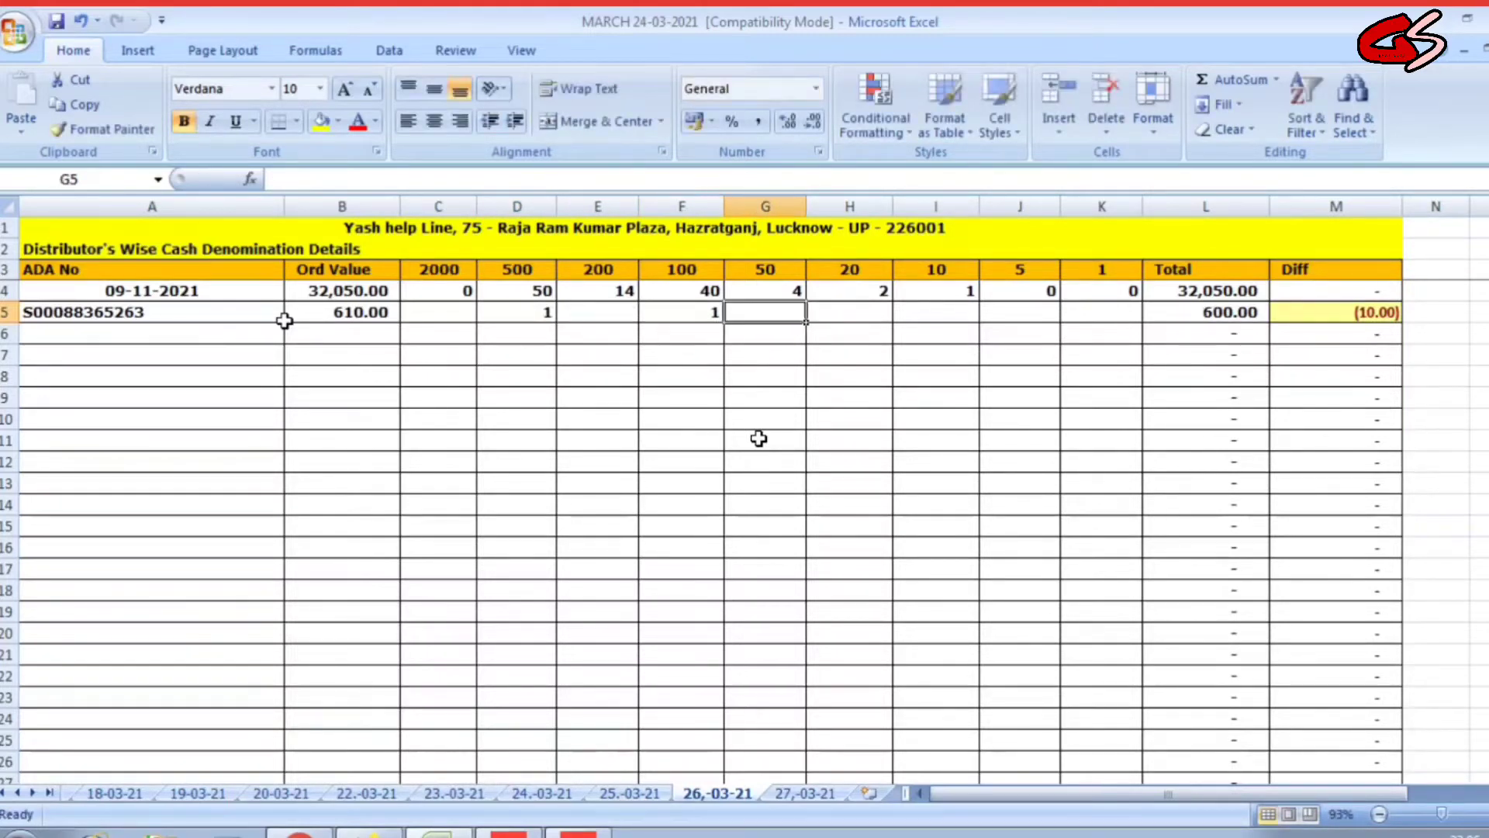
key(Tab)
key(Tab)
text(1)
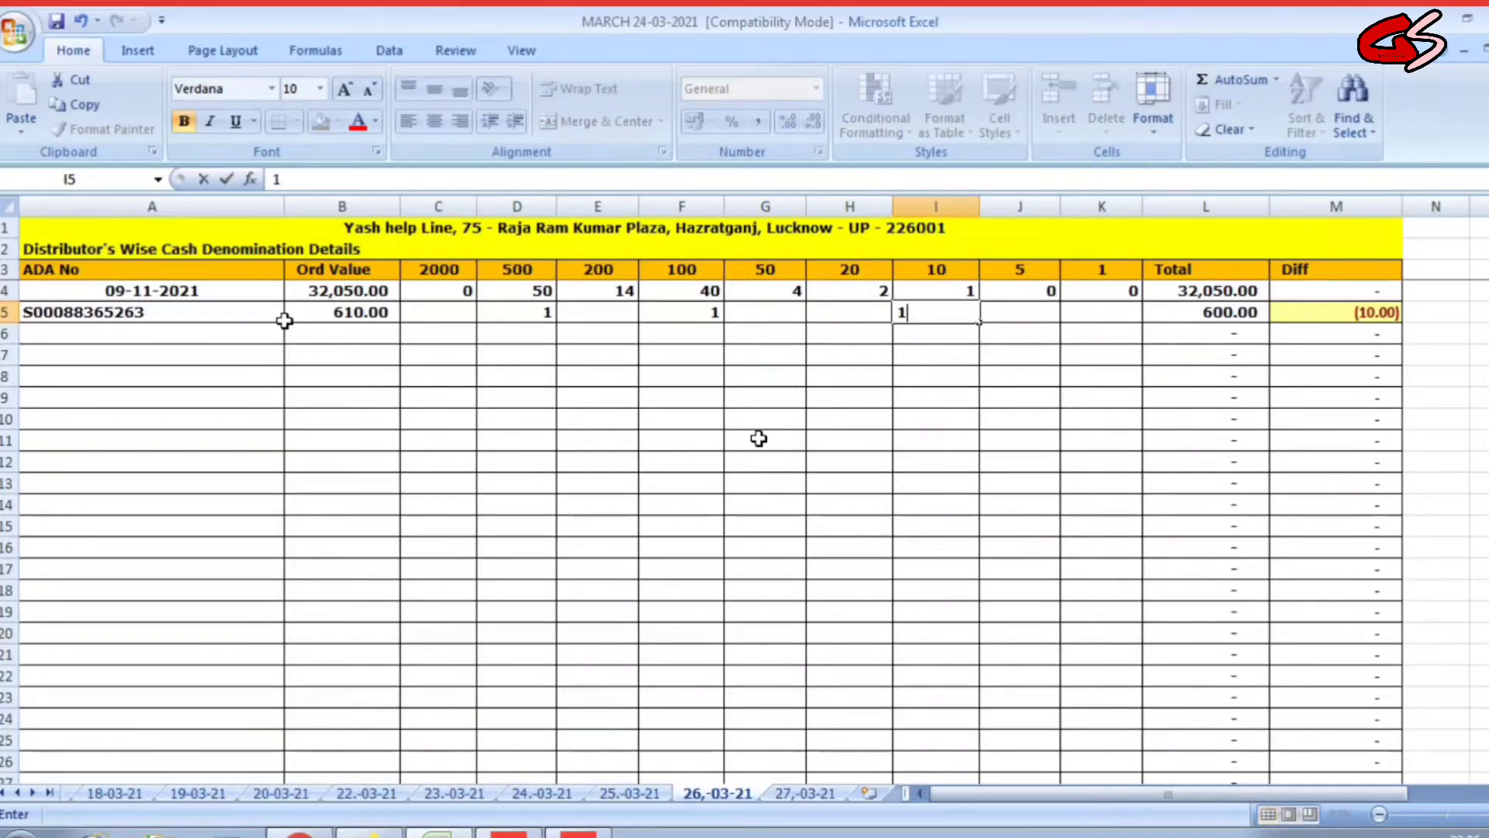
key(Tab)
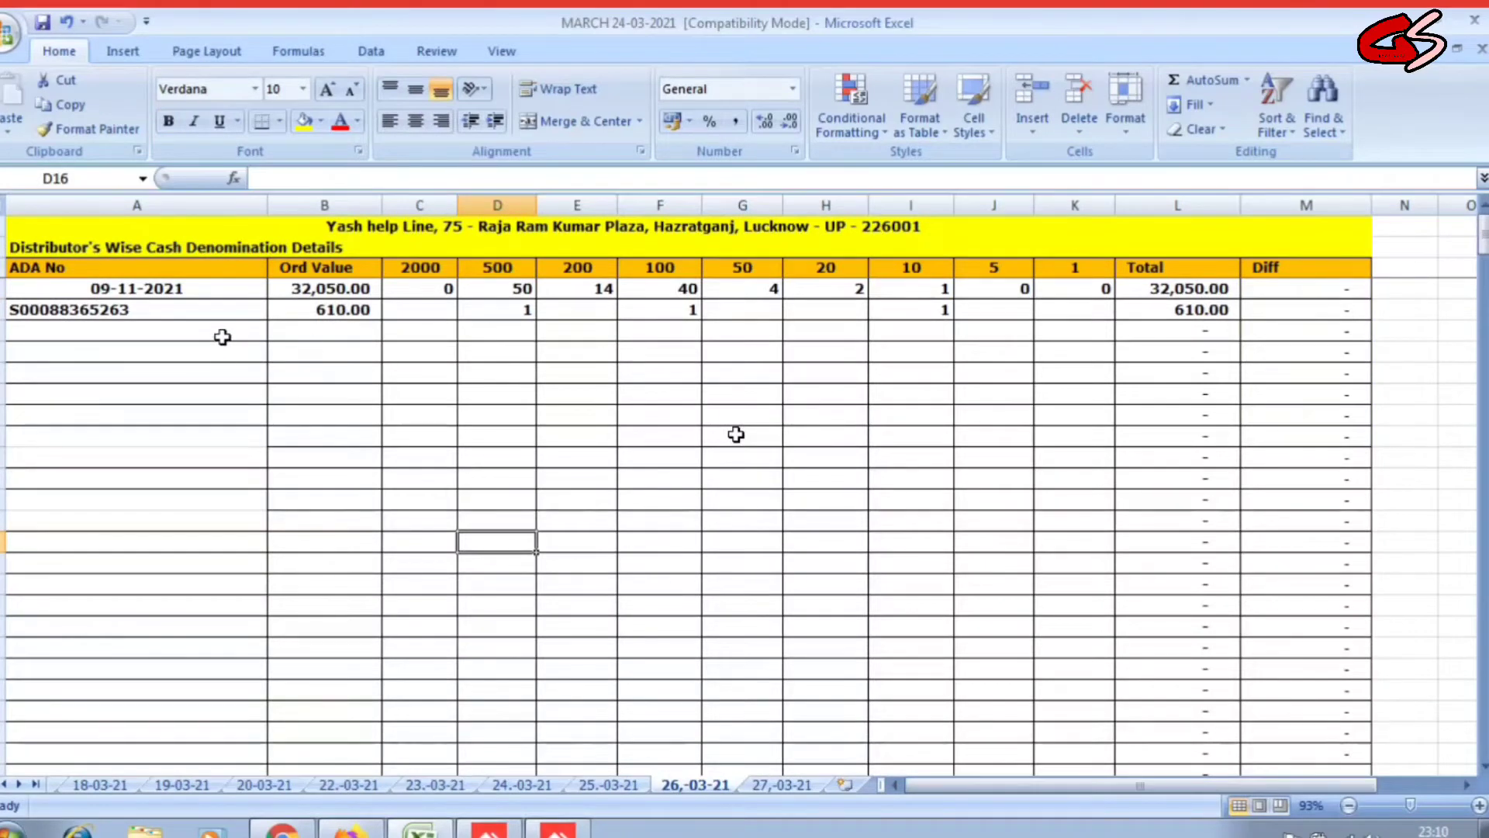
Add row 6 with its ADA number, an 8,000 order value and 16 notes of 500.
click(239, 339)
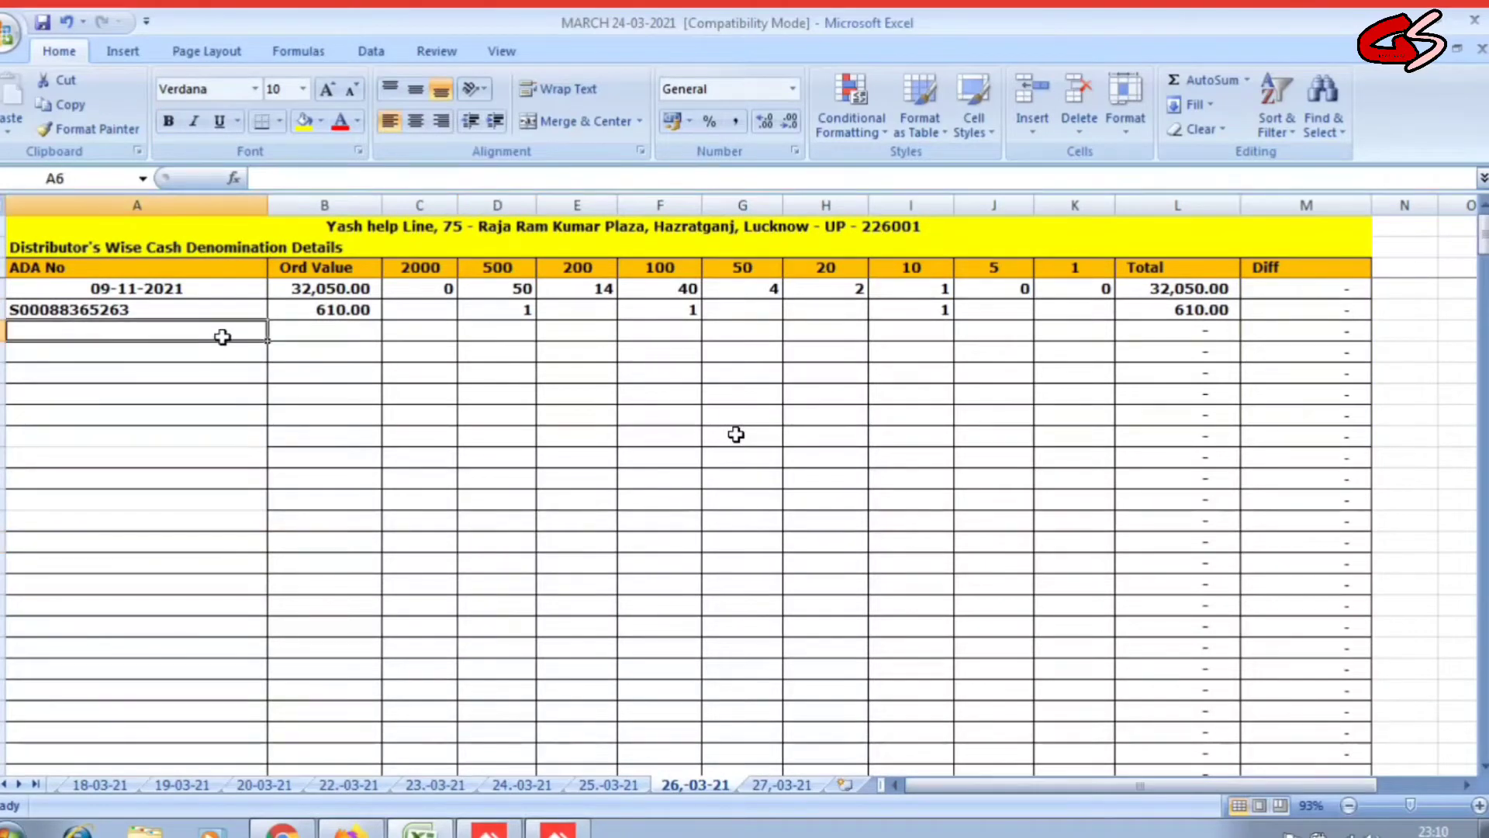
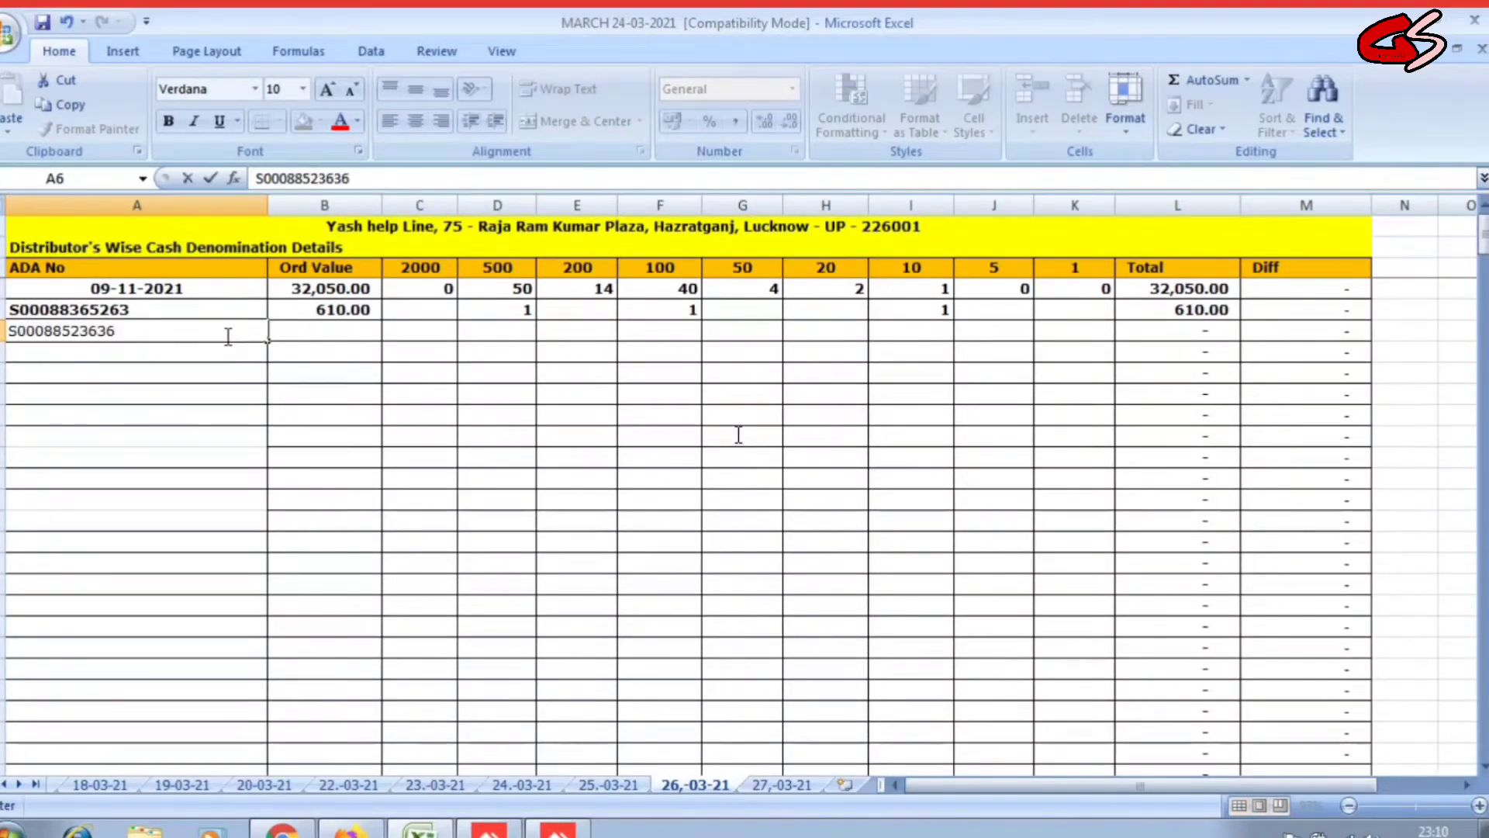
key(Return)
click(225, 335)
key(Right)
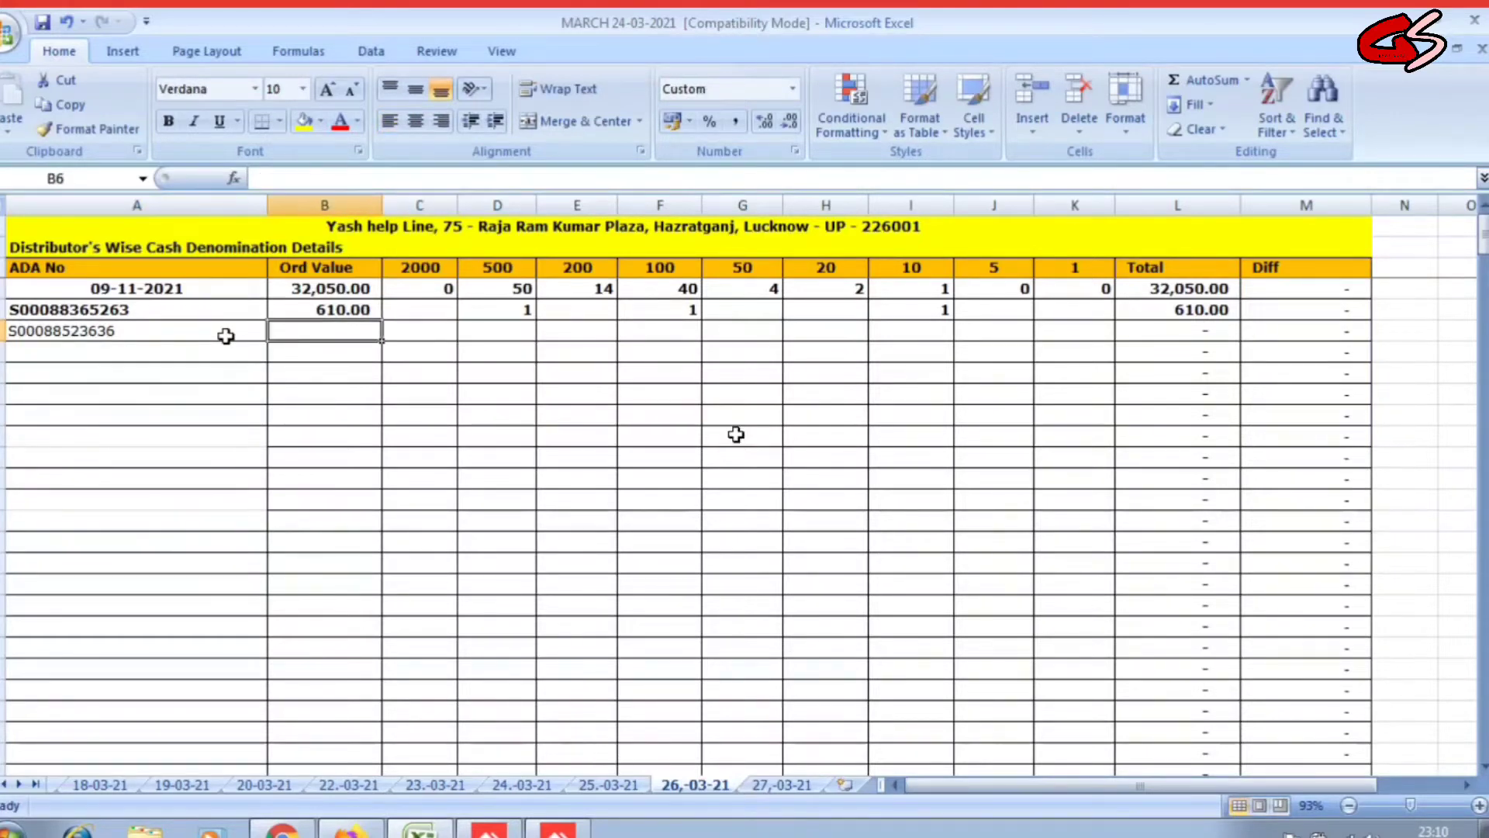
text(8000)
key(Right)
key(Right)
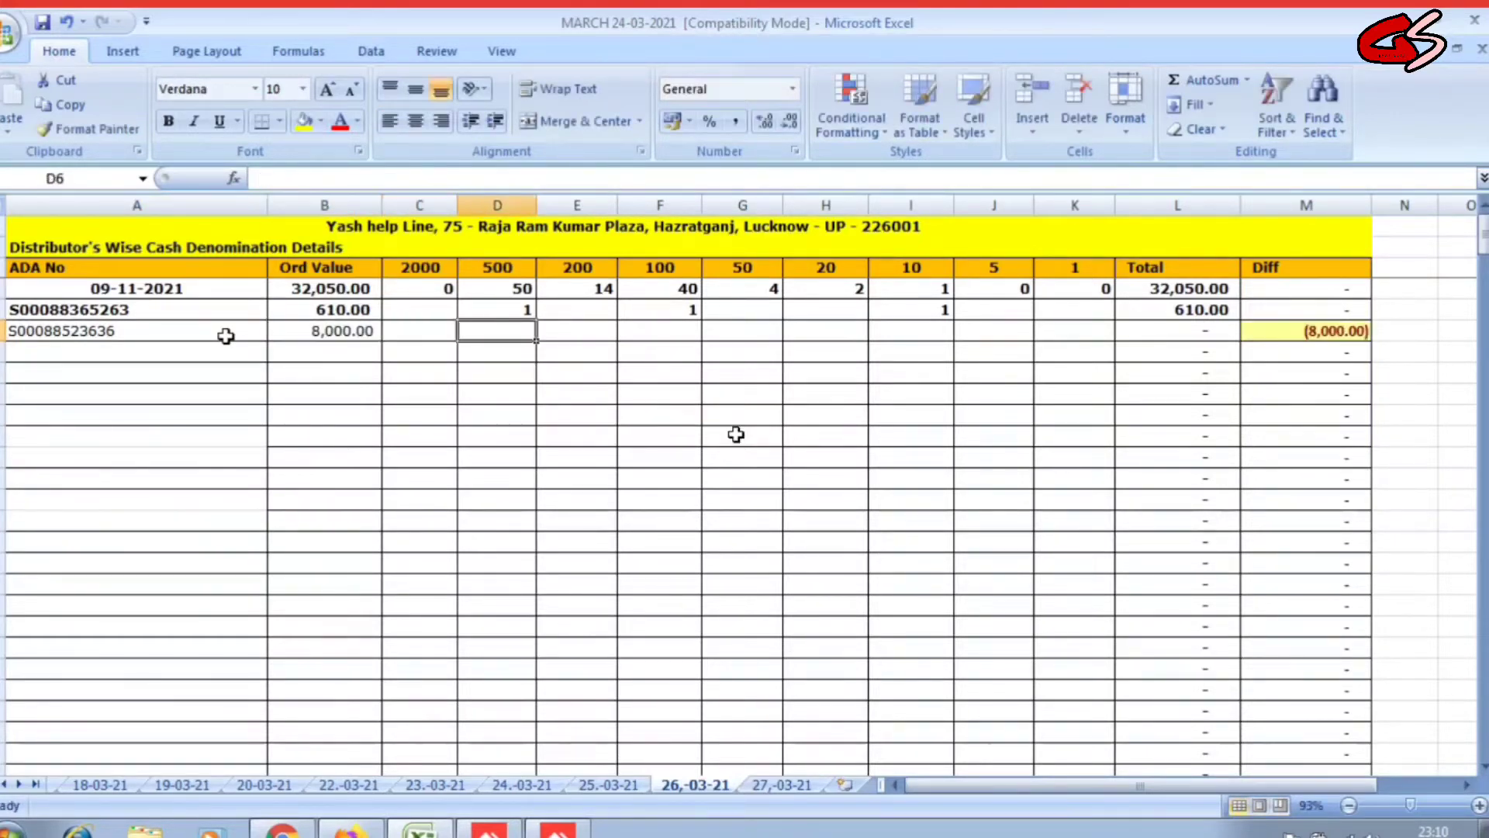
text(16)
key(Right)
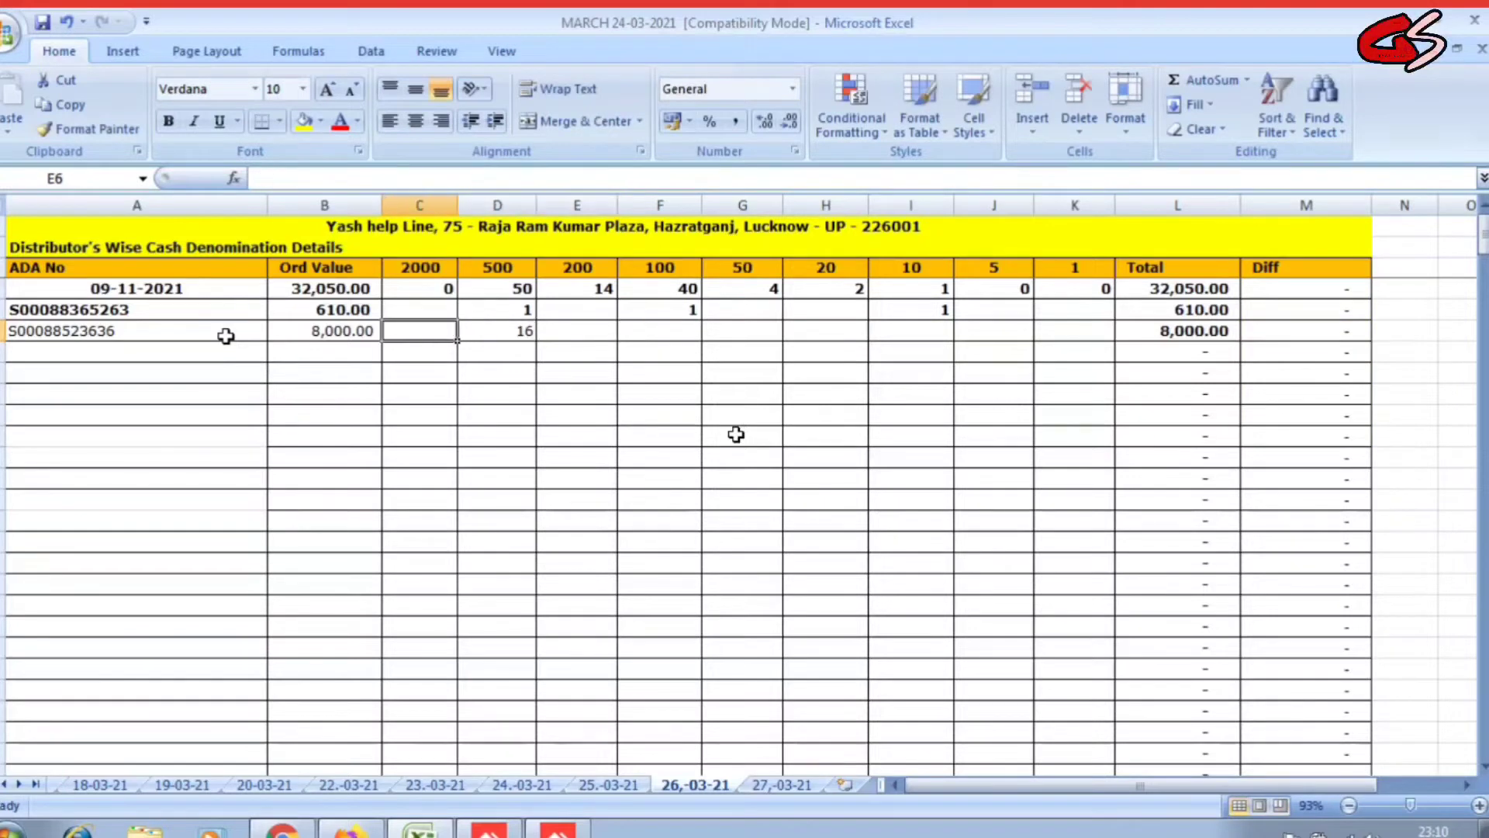
click(225, 335)
Add row 7 with its ADA number, a 5,600 order value, ten 500s and three 200s.
key(Return)
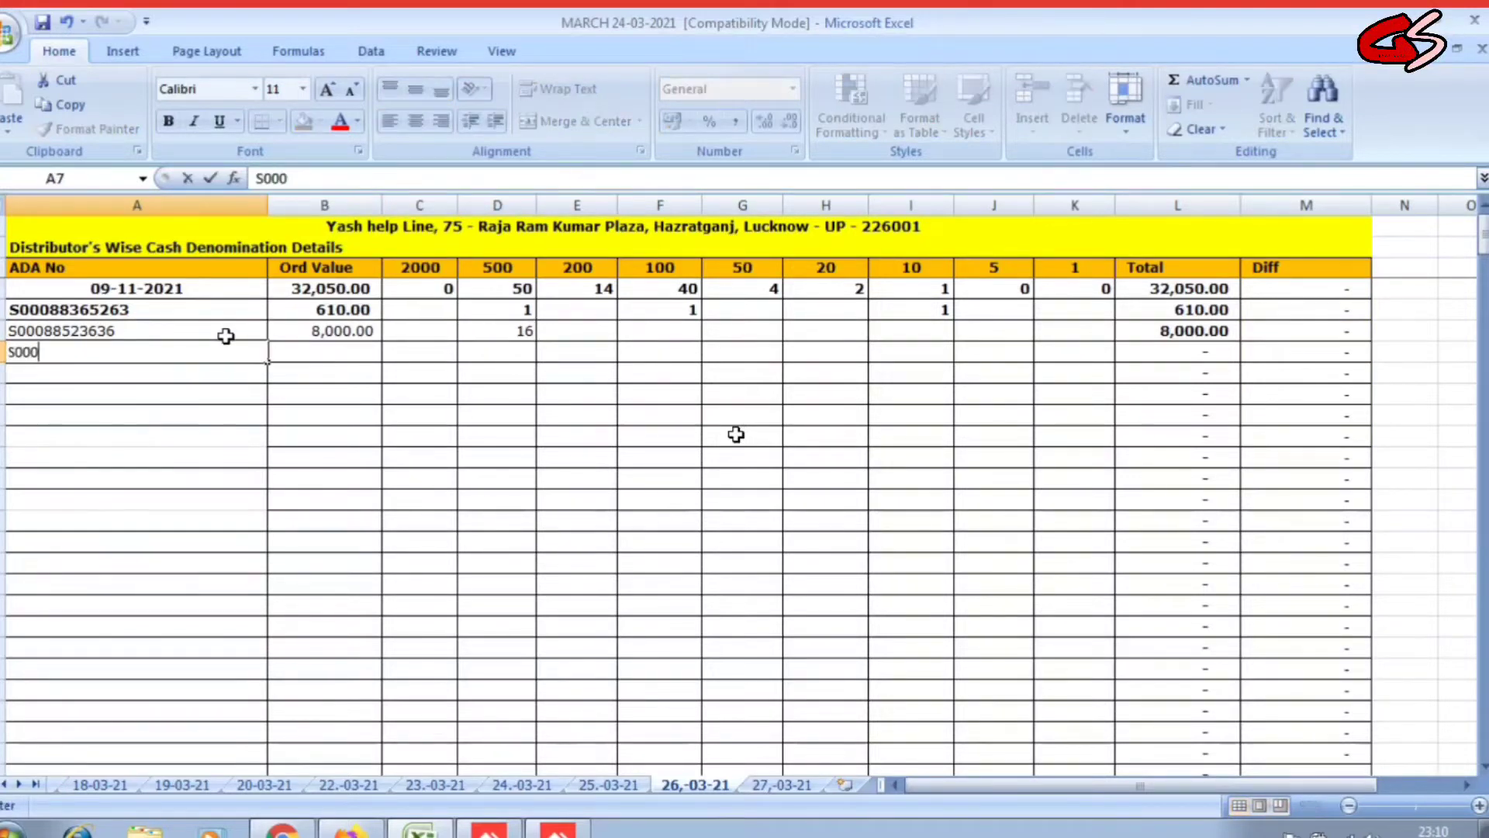
key(Right)
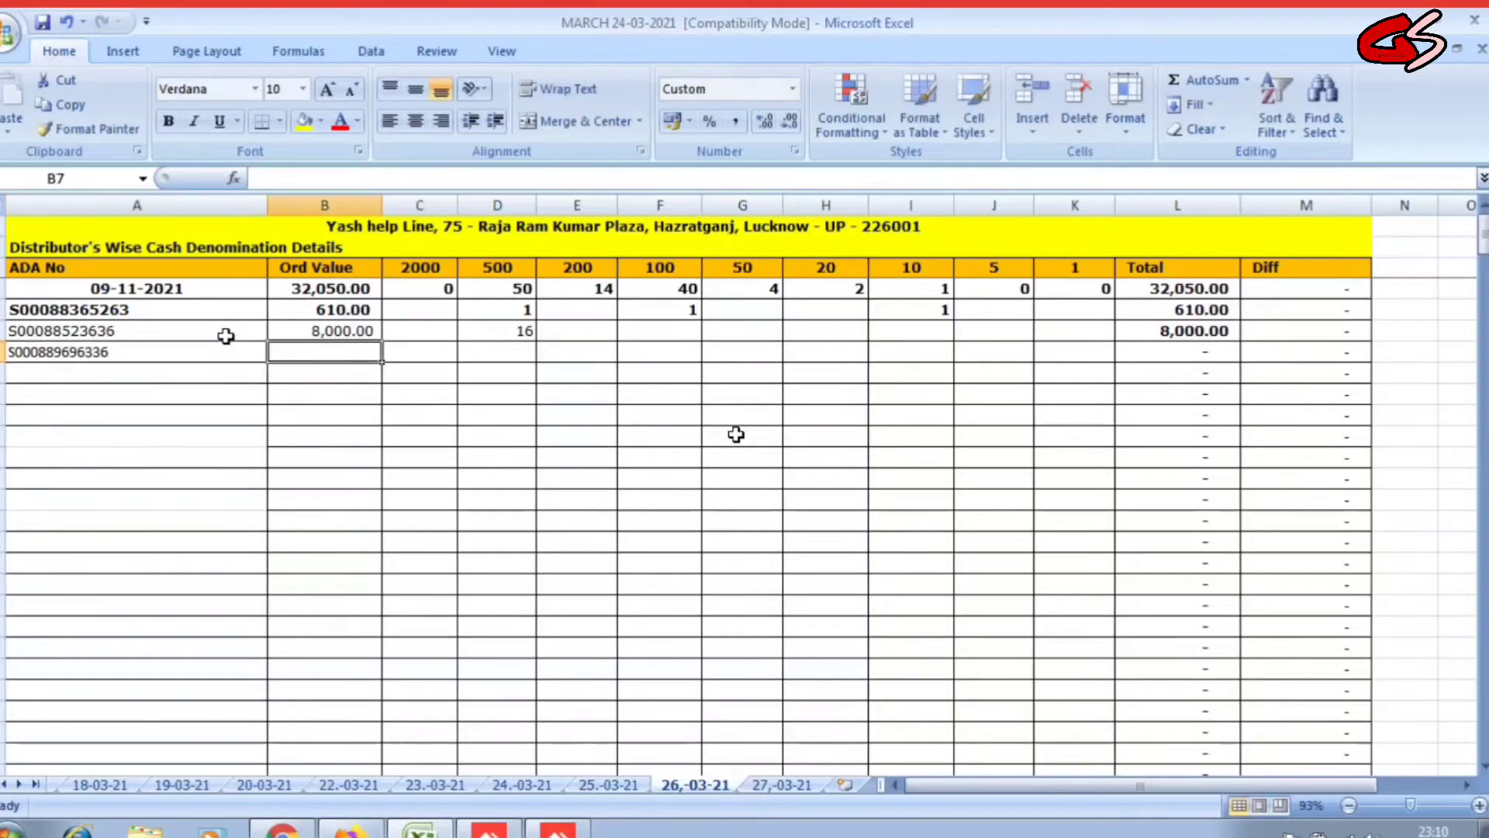
text(5600)
key(Right)
key(Right)
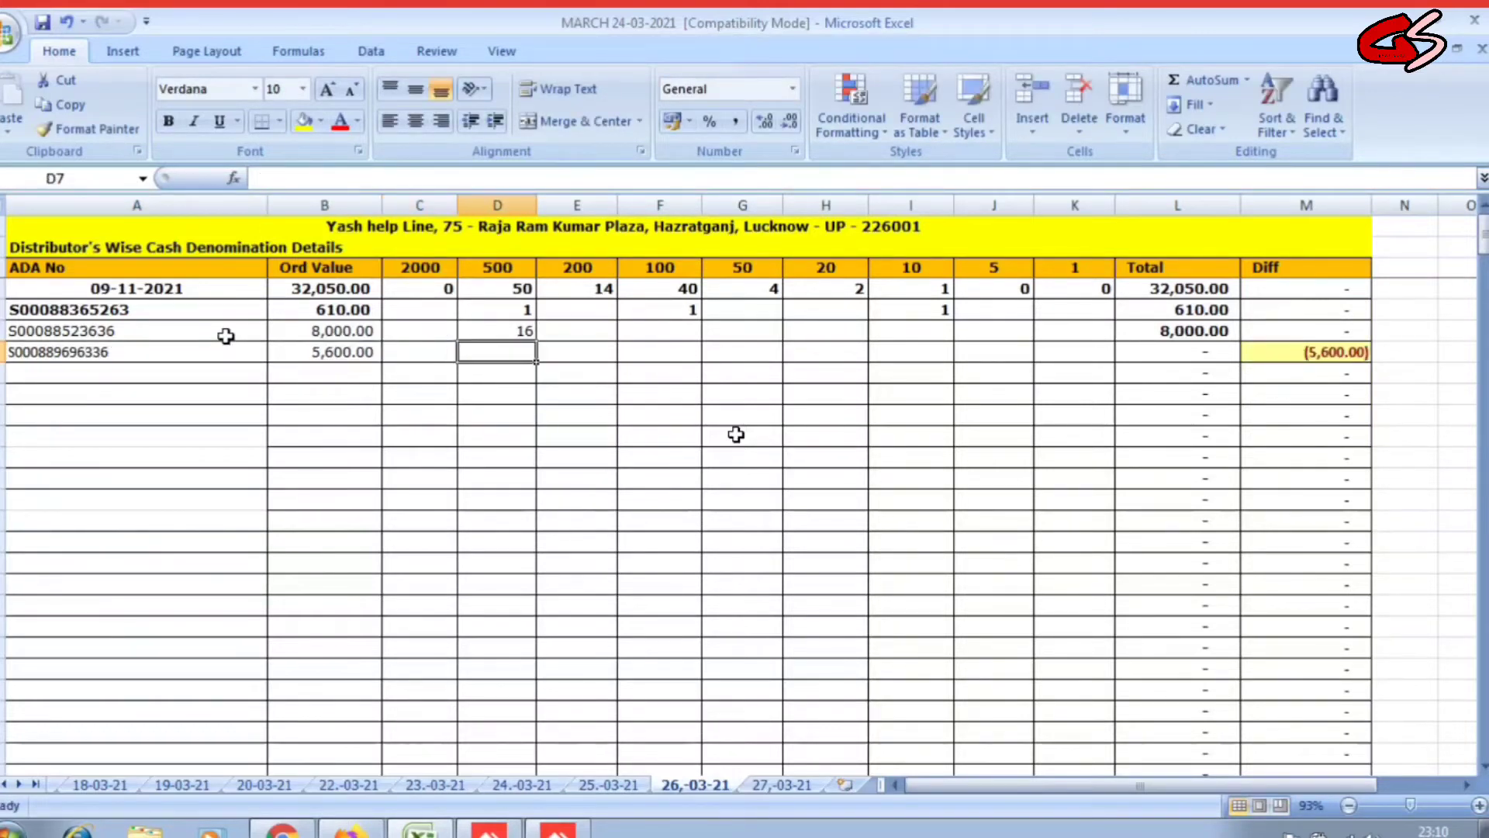
text(10)
key(Right)
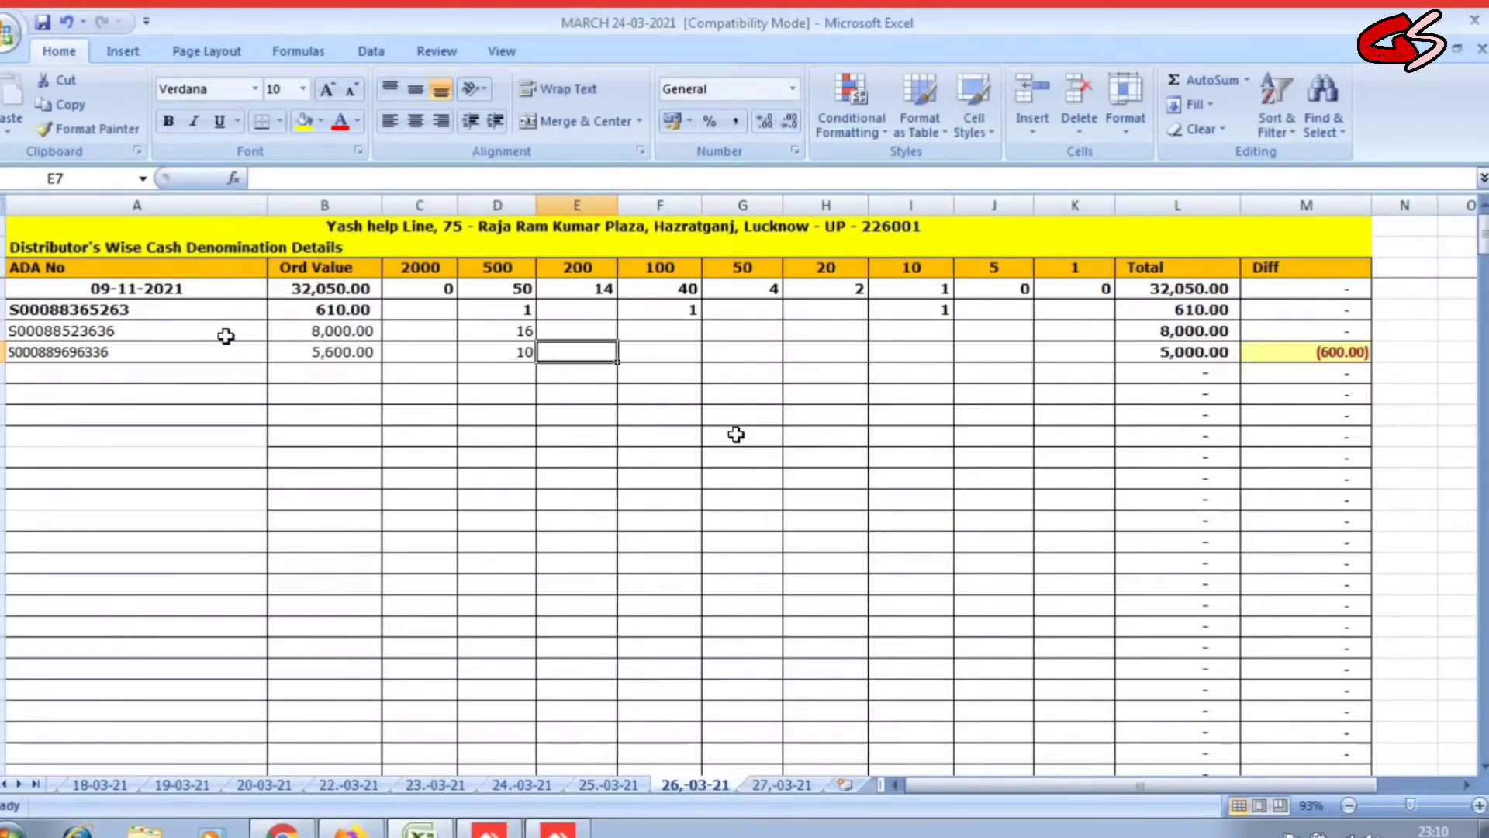
text(3)
key(Left)
key(Left)
key(Left)
key(Left)
Add row 8 with its ADA number, an 8,500 order value, sixteen 500s and five 100s.
key(Down)
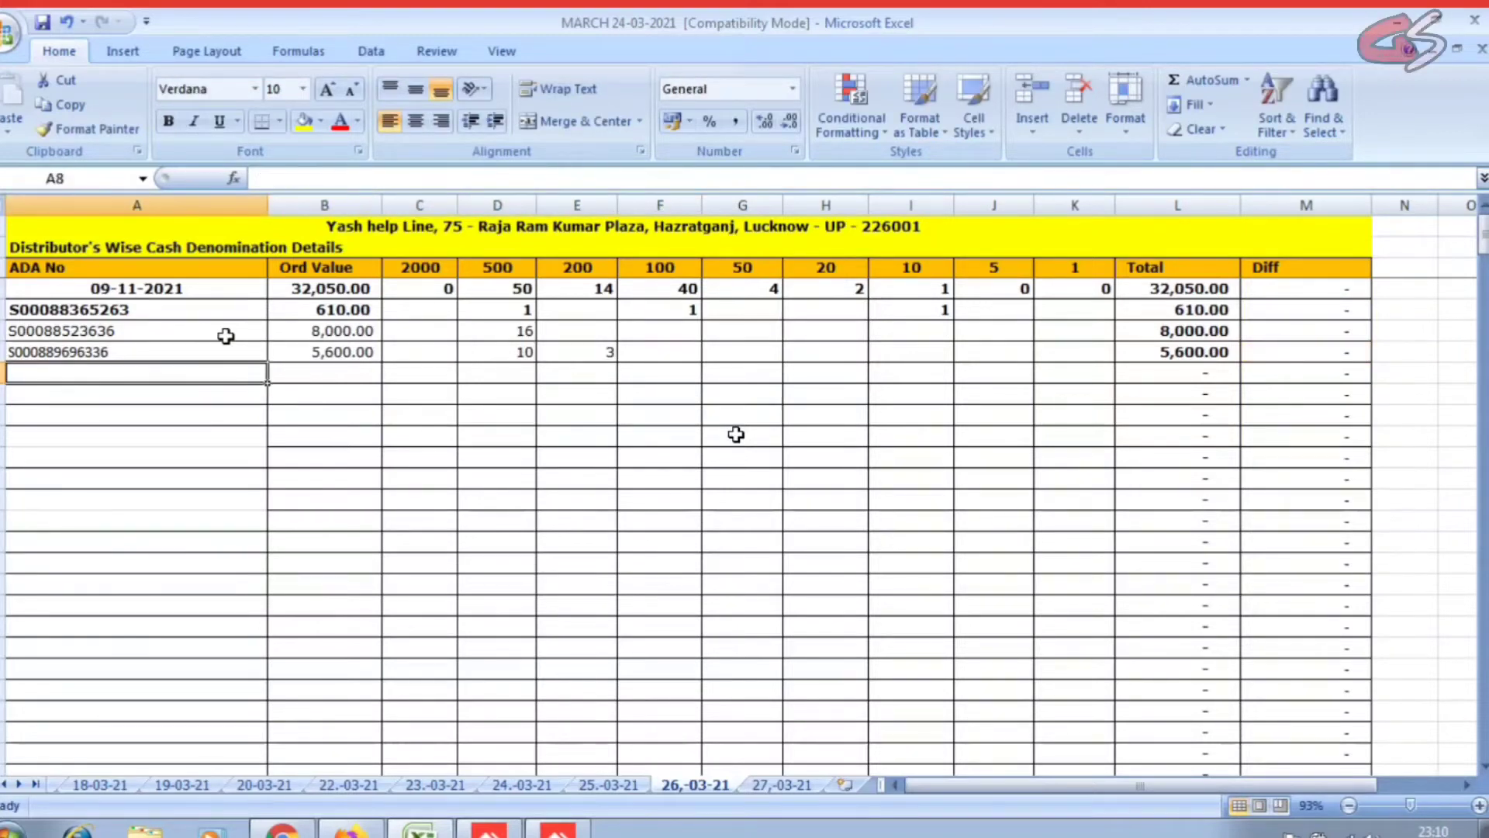
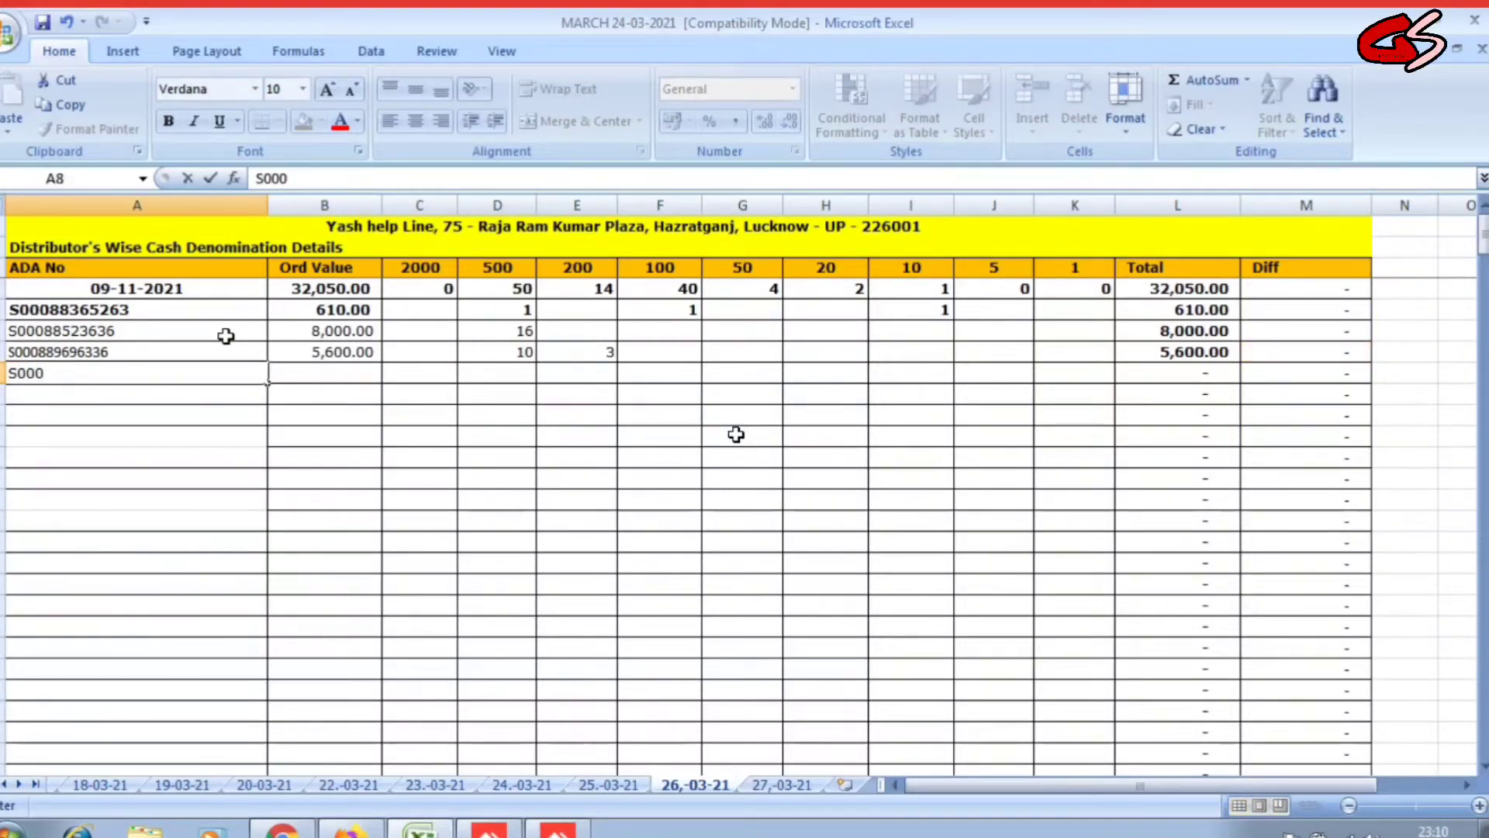
key(Return)
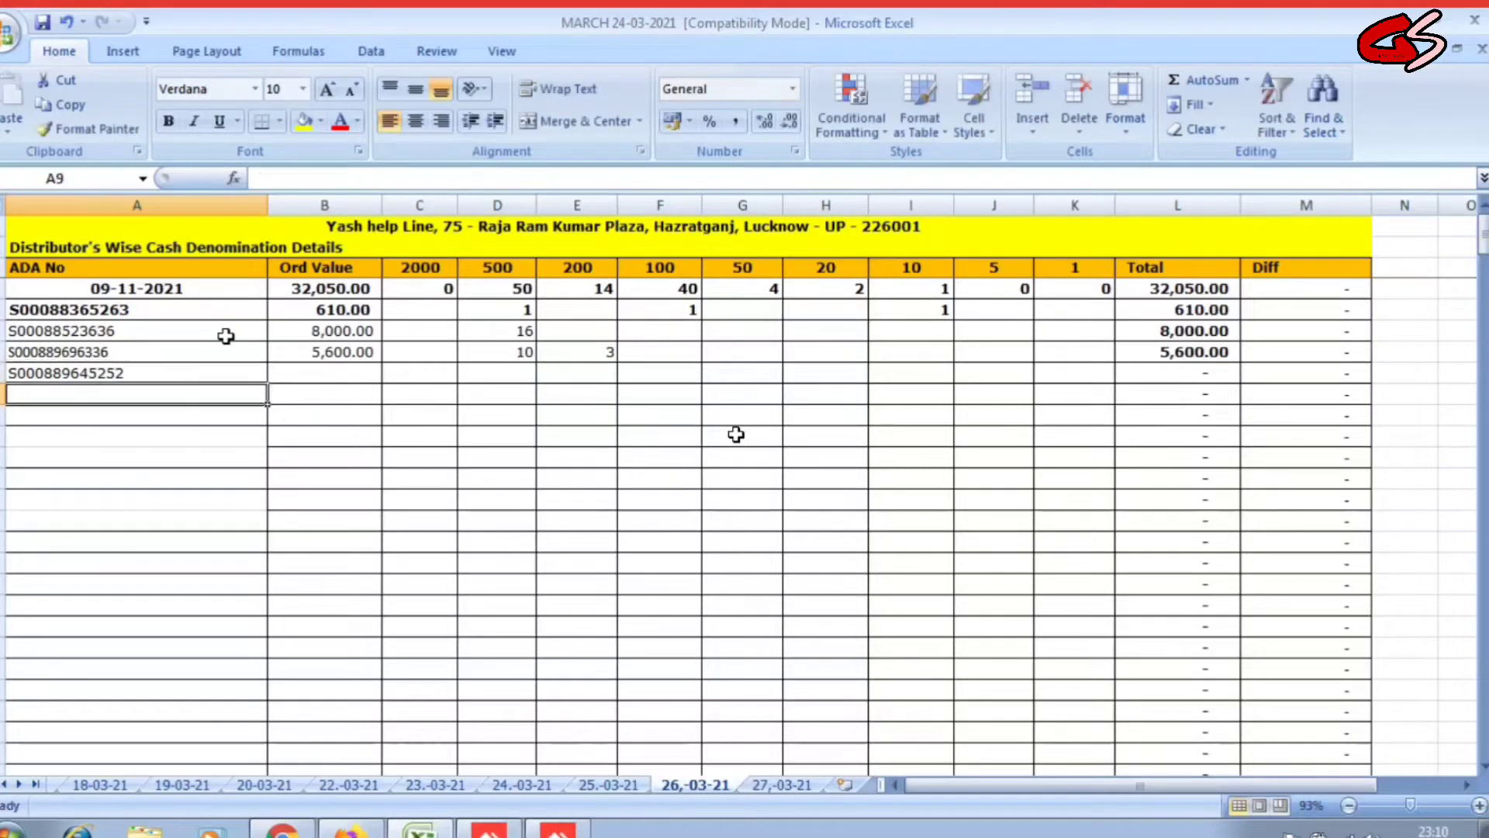
key(Up)
key(Right)
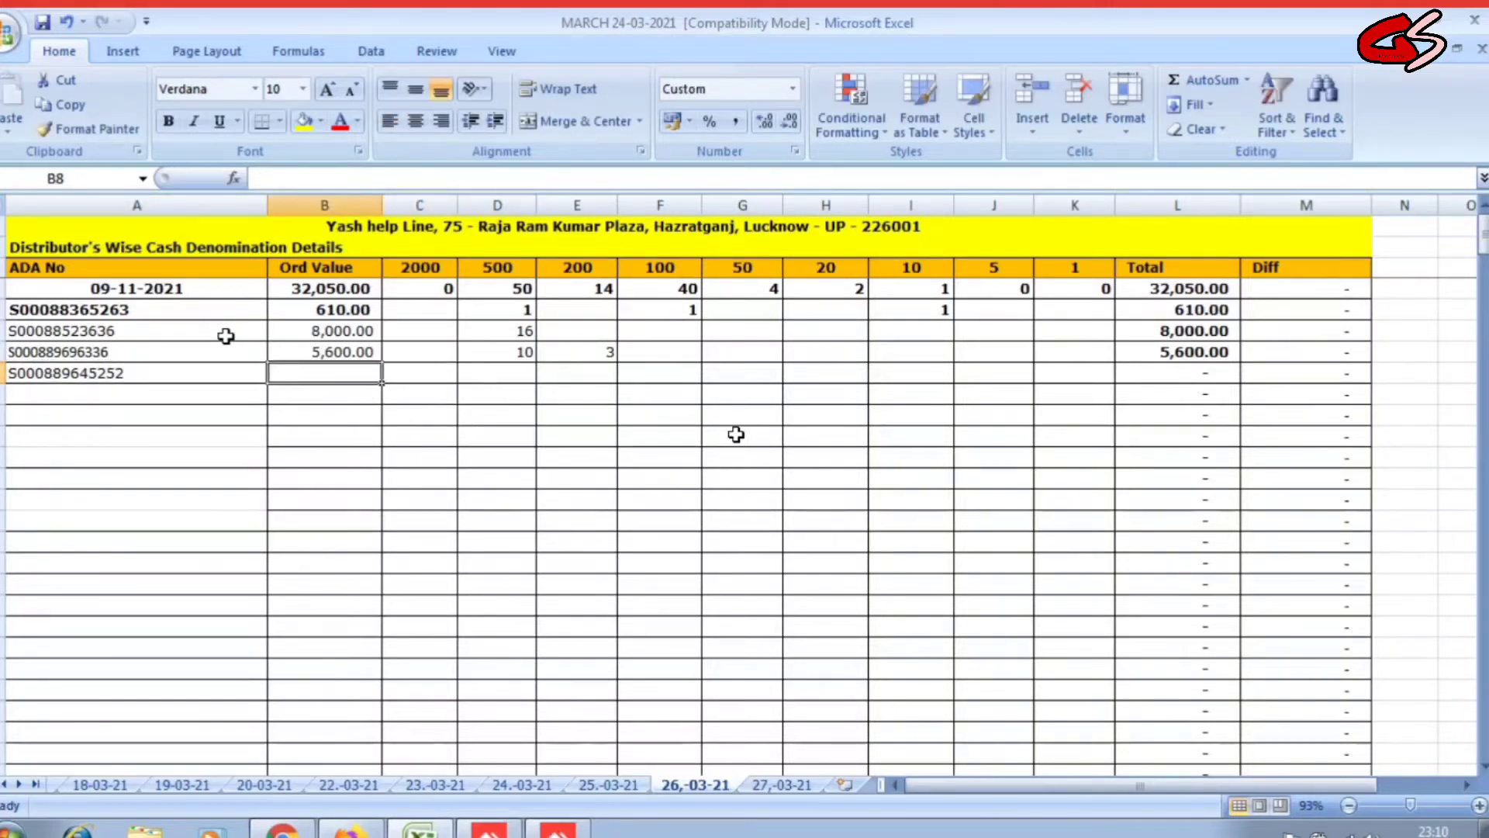
text(8500)
key(Right)
key(Right)
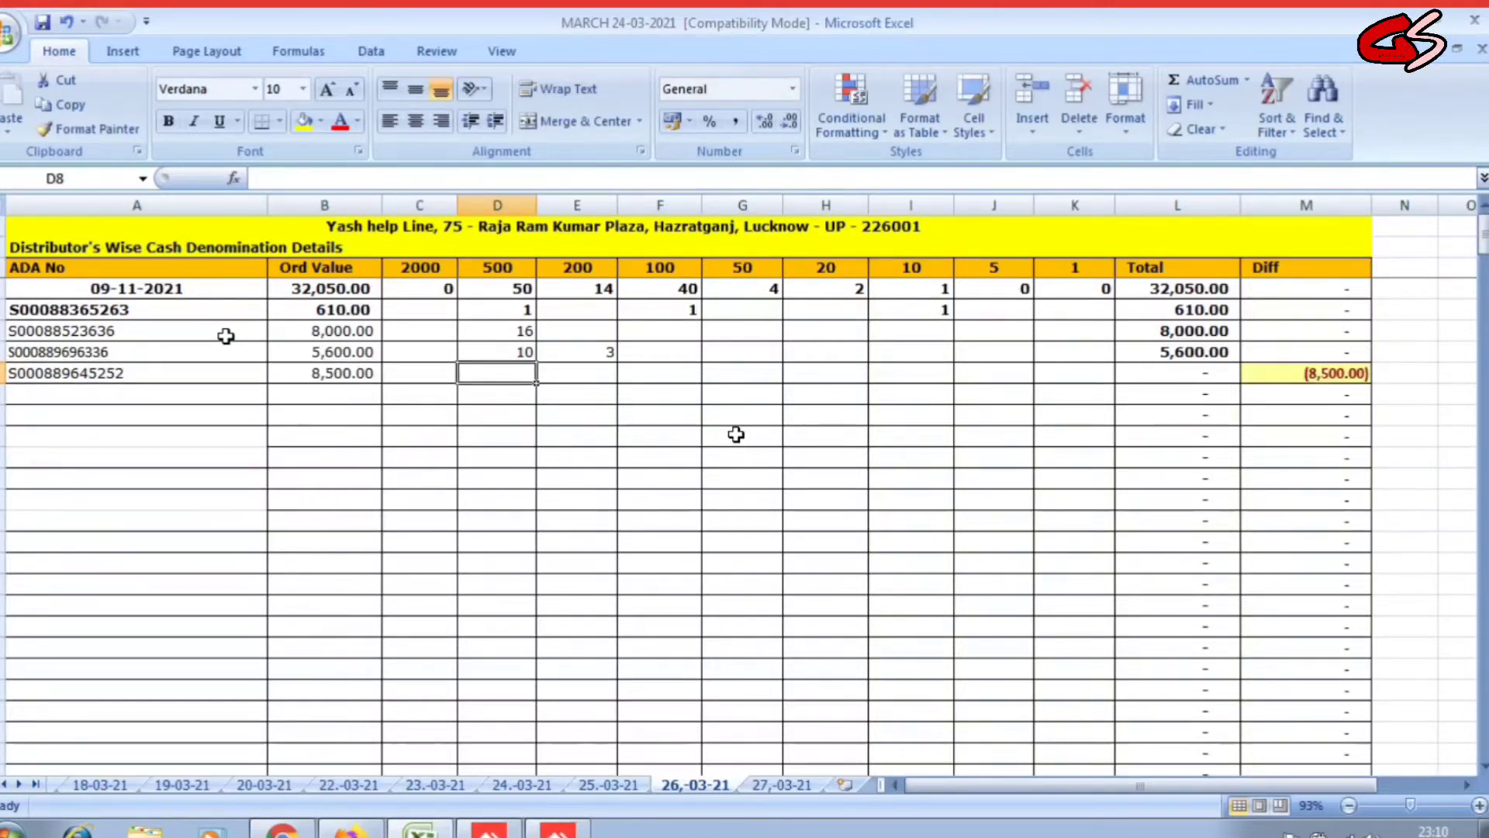
text(16)
key(Right)
key(Right)
text(5)
key(Left)
key(Left)
key(Left)
key(Left)
key(Left)
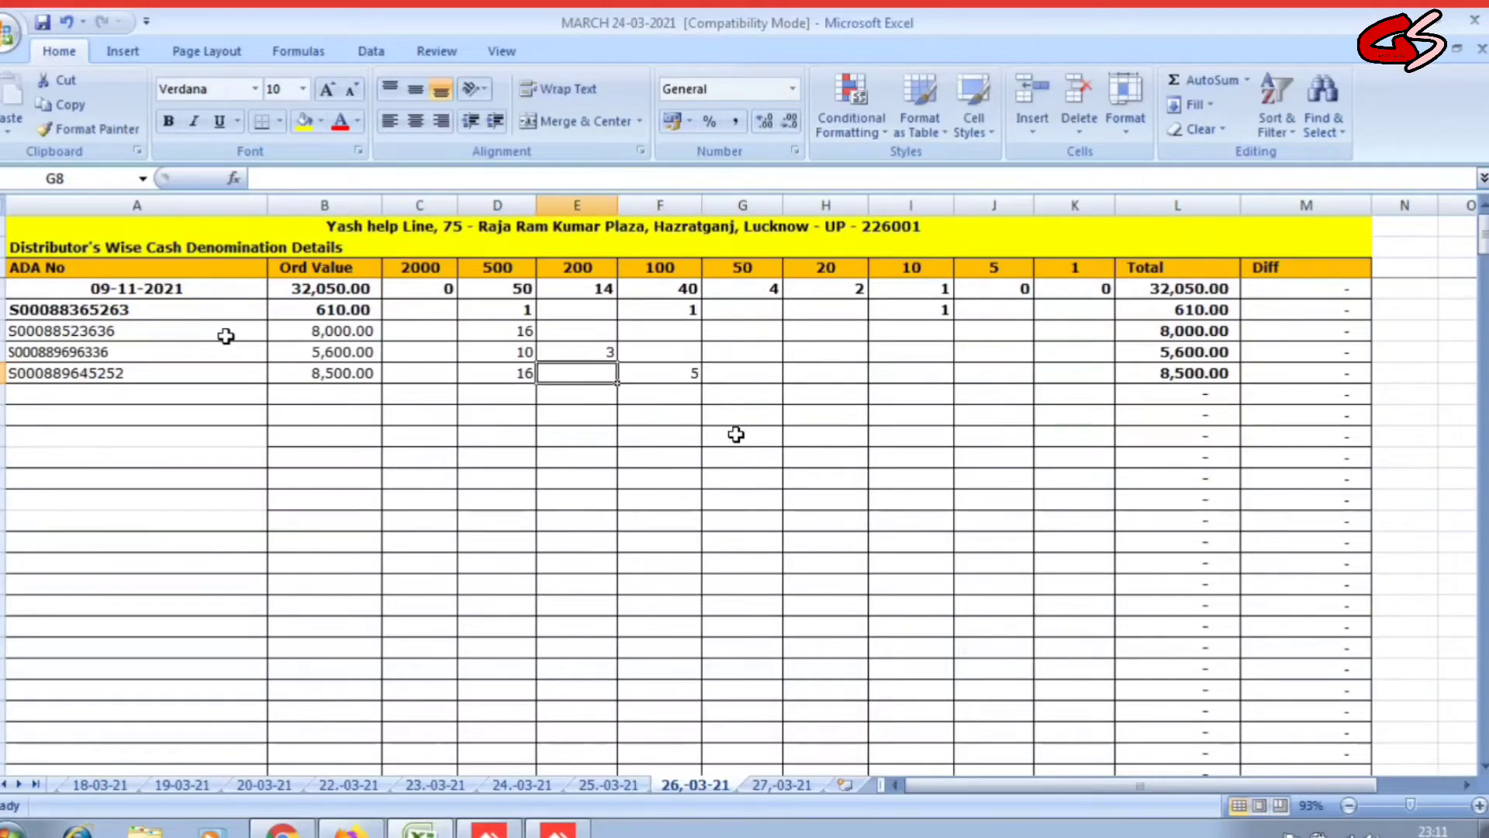
Paste the copied block of further distributor rows below row 8.
key(Down)
key(ctrl+c)
key(ctrl+v)
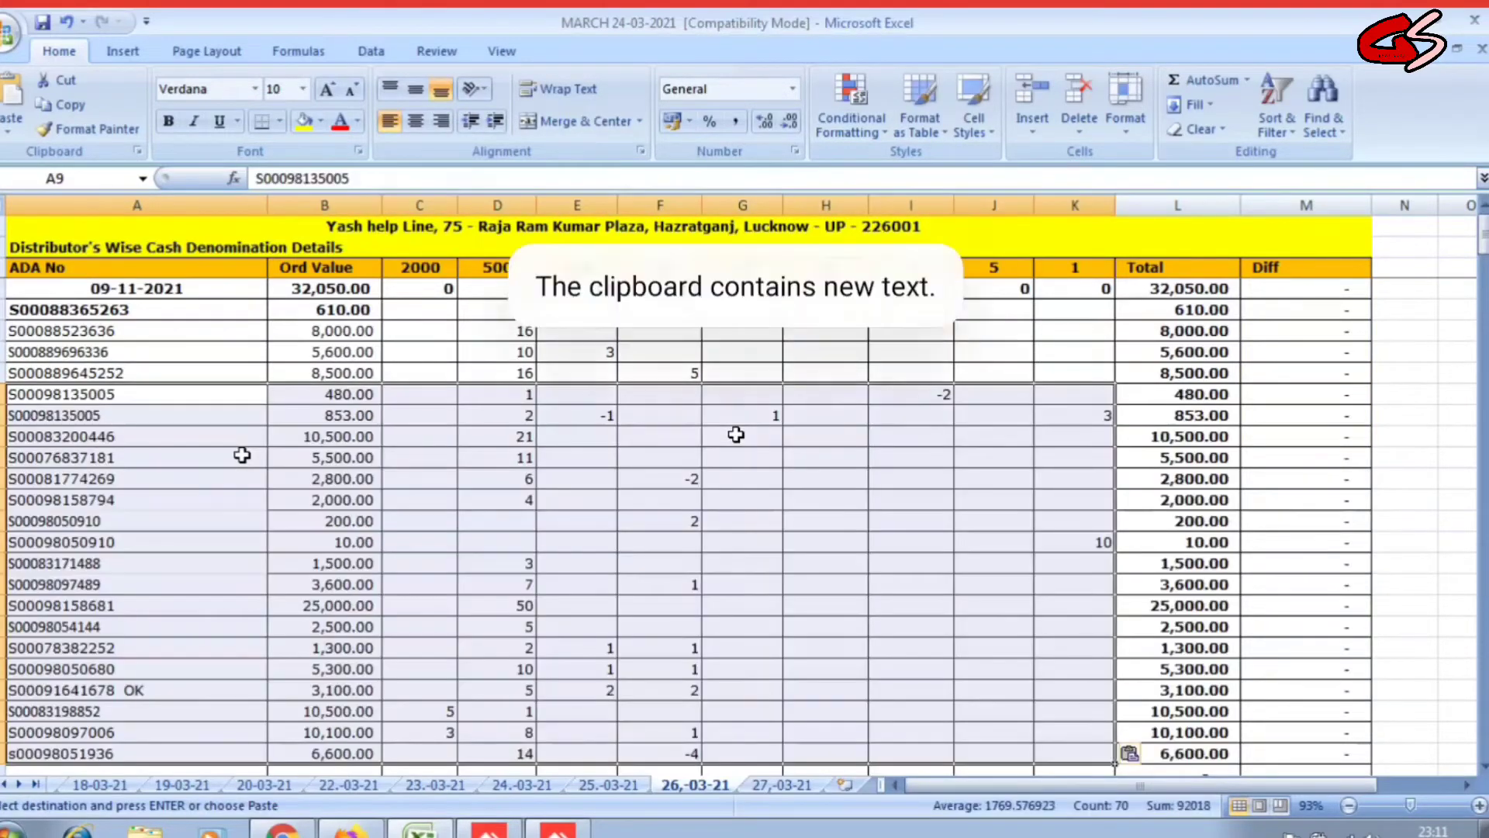
Scroll to the list's last row, the 6,600.00 order, and select empty cell A27 below it.
click(489, 498)
scroll(491, 515, down, 2)
scroll(498, 515, up, 2)
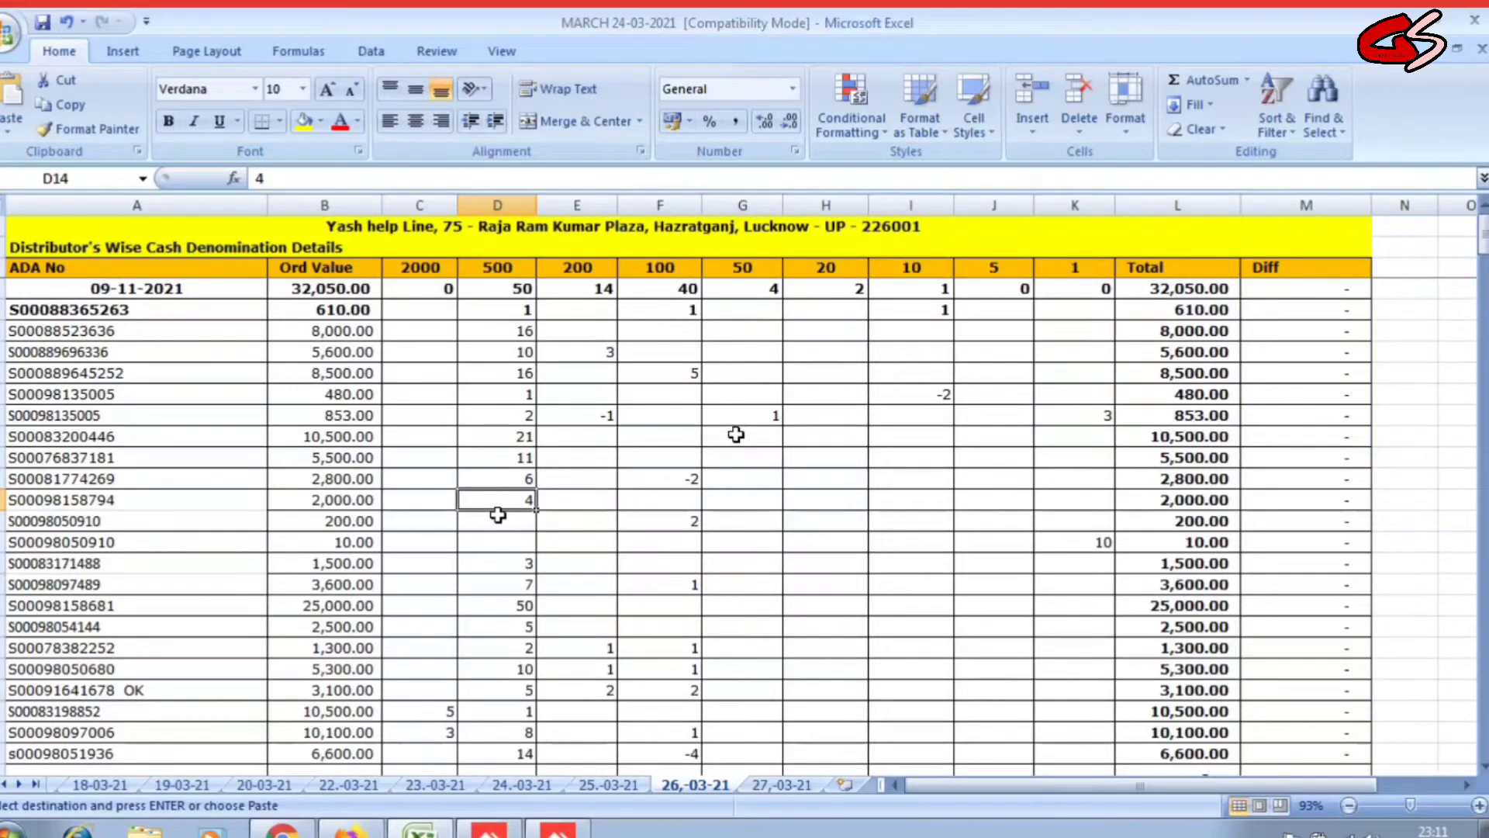
scroll(498, 514, down, 4)
click(166, 521)
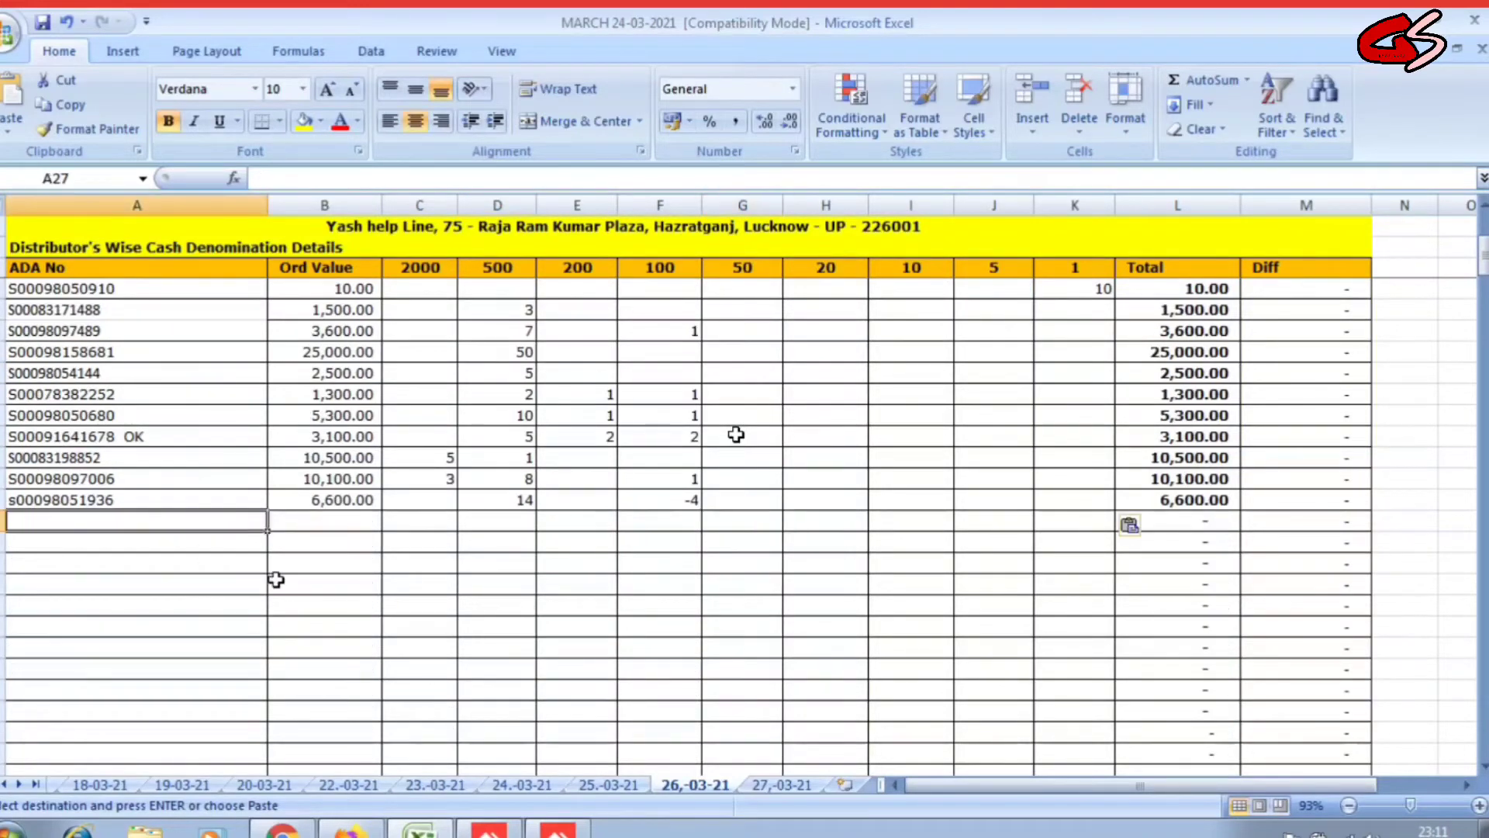
click(300, 531)
scroll(300, 532, up, 1)
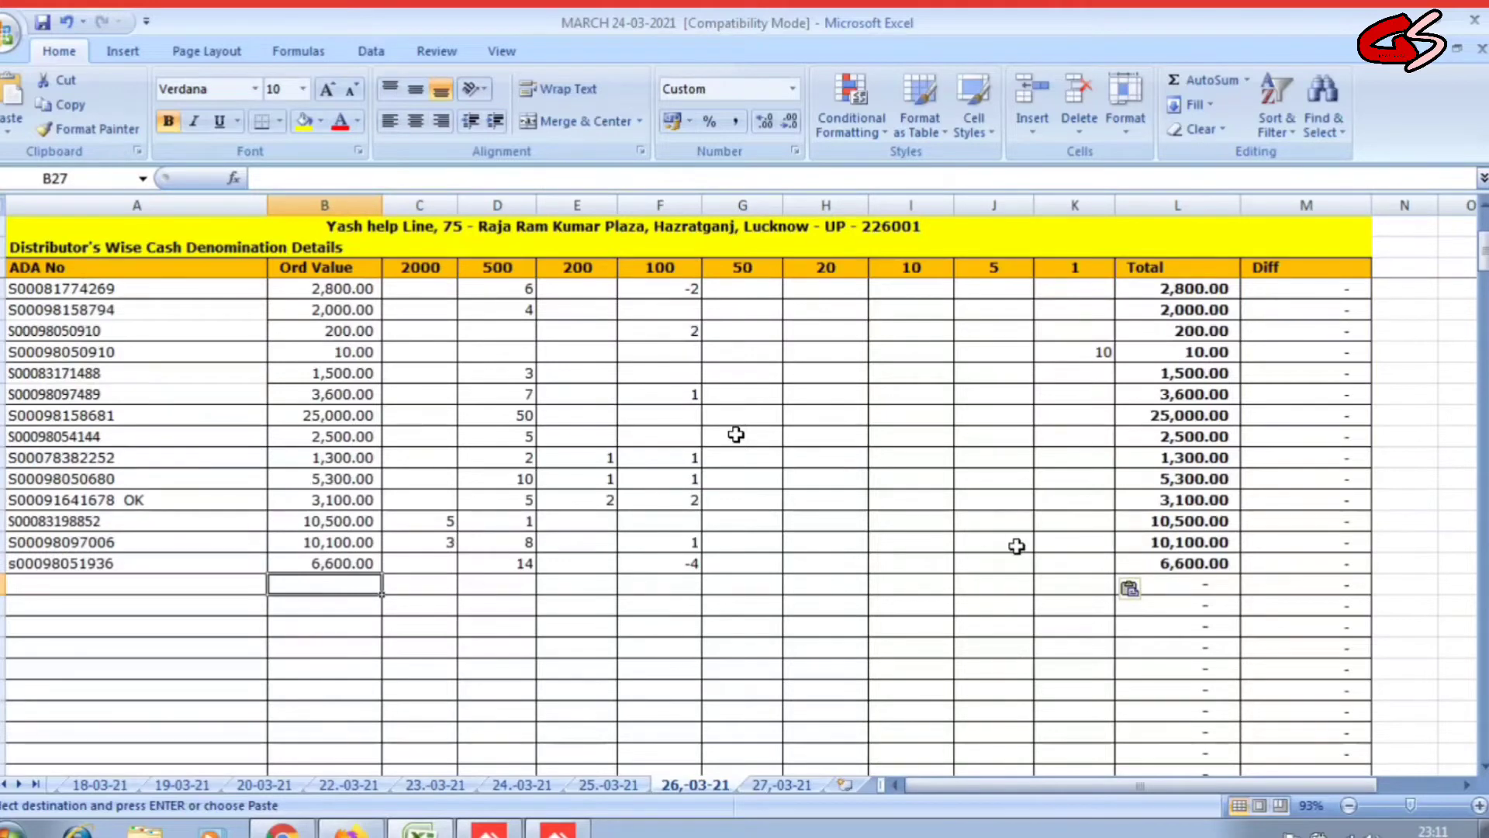
drag(90, 582, 1124, 572)
click(698, 688)
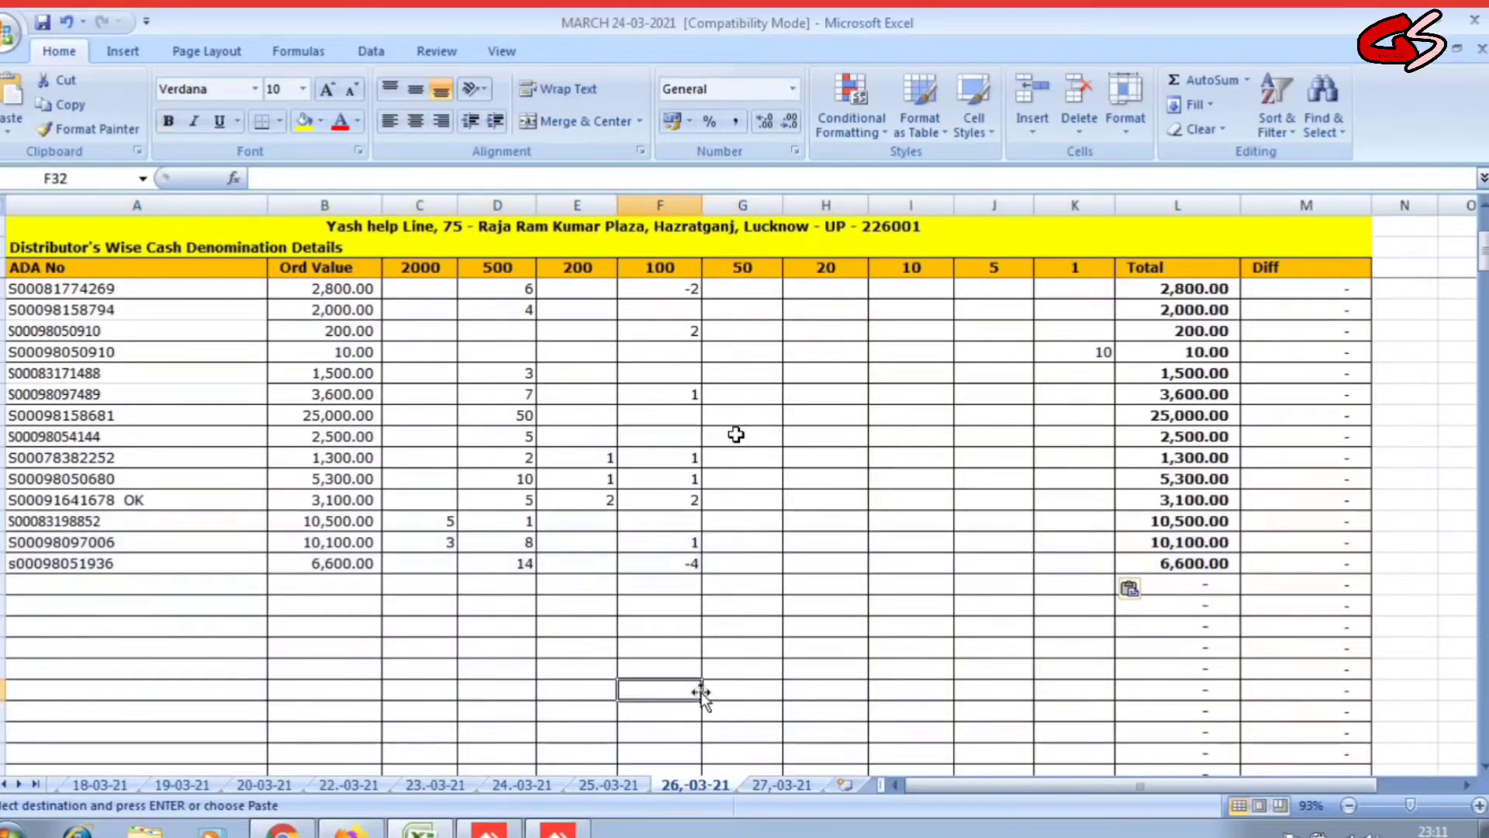
click(165, 583)
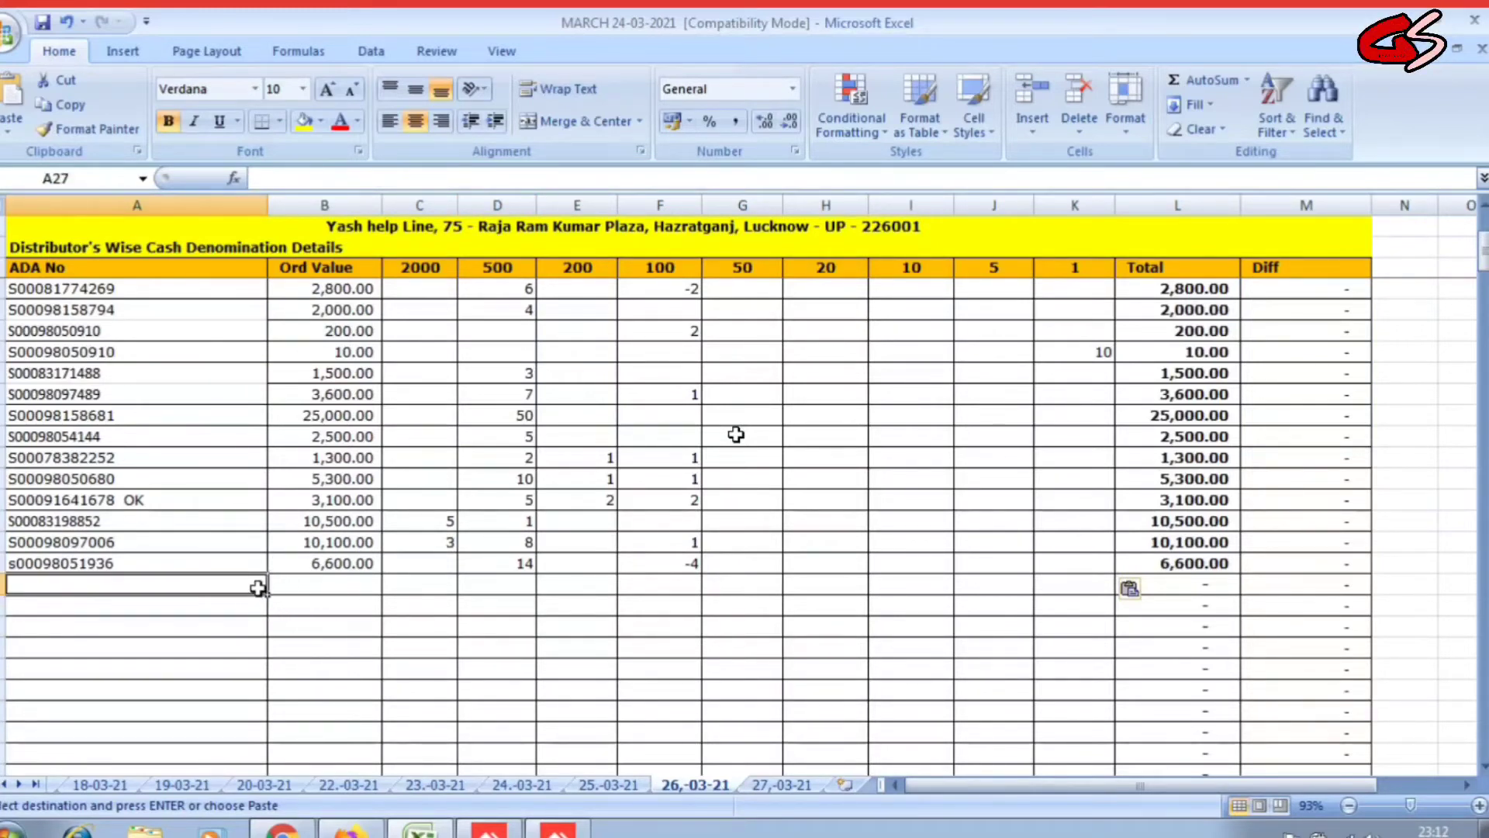
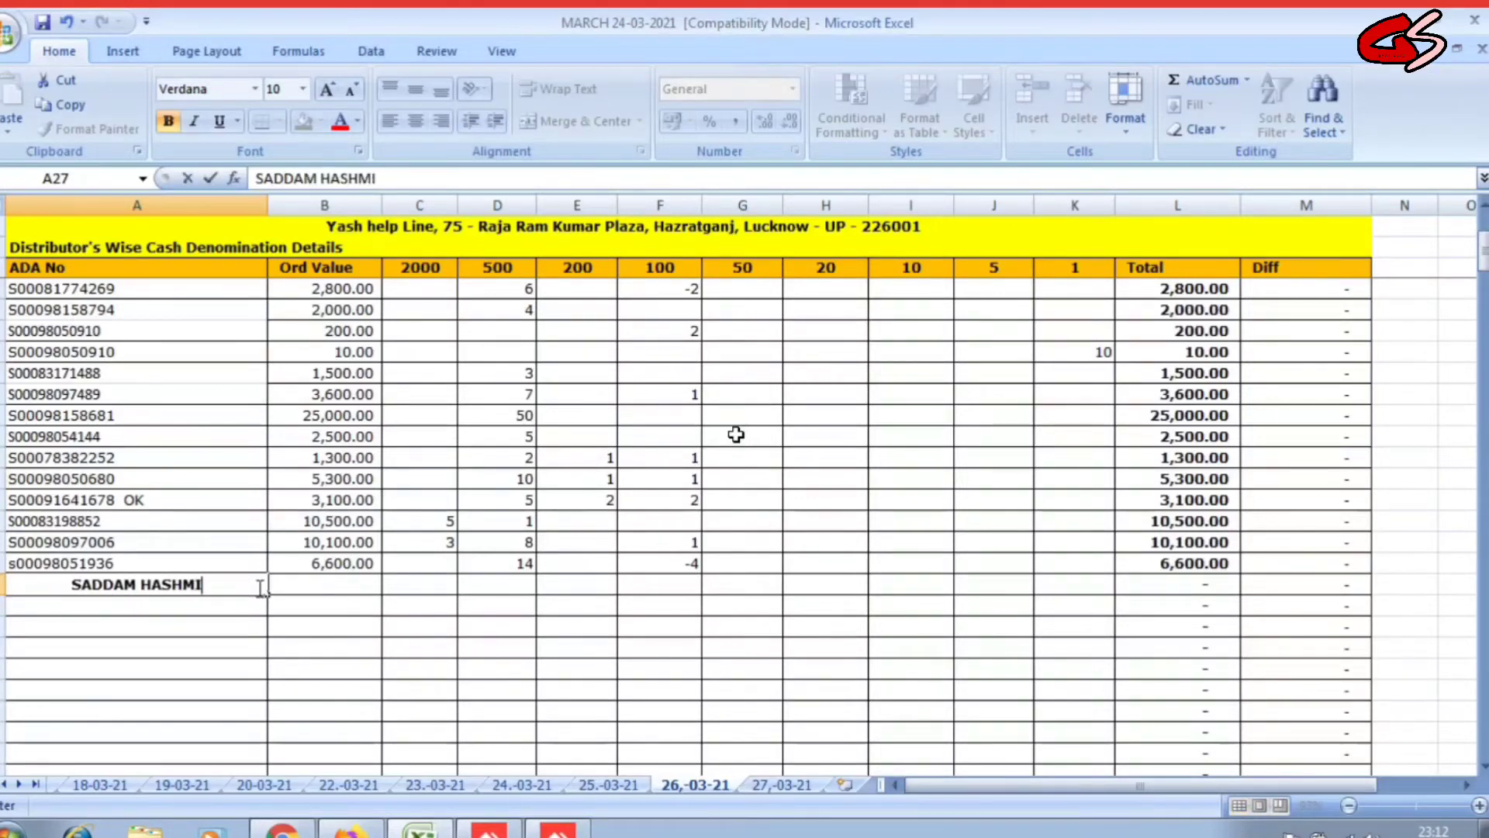
Type the adjustment person's name in A27 and remove bold from row 27.
click(276, 602)
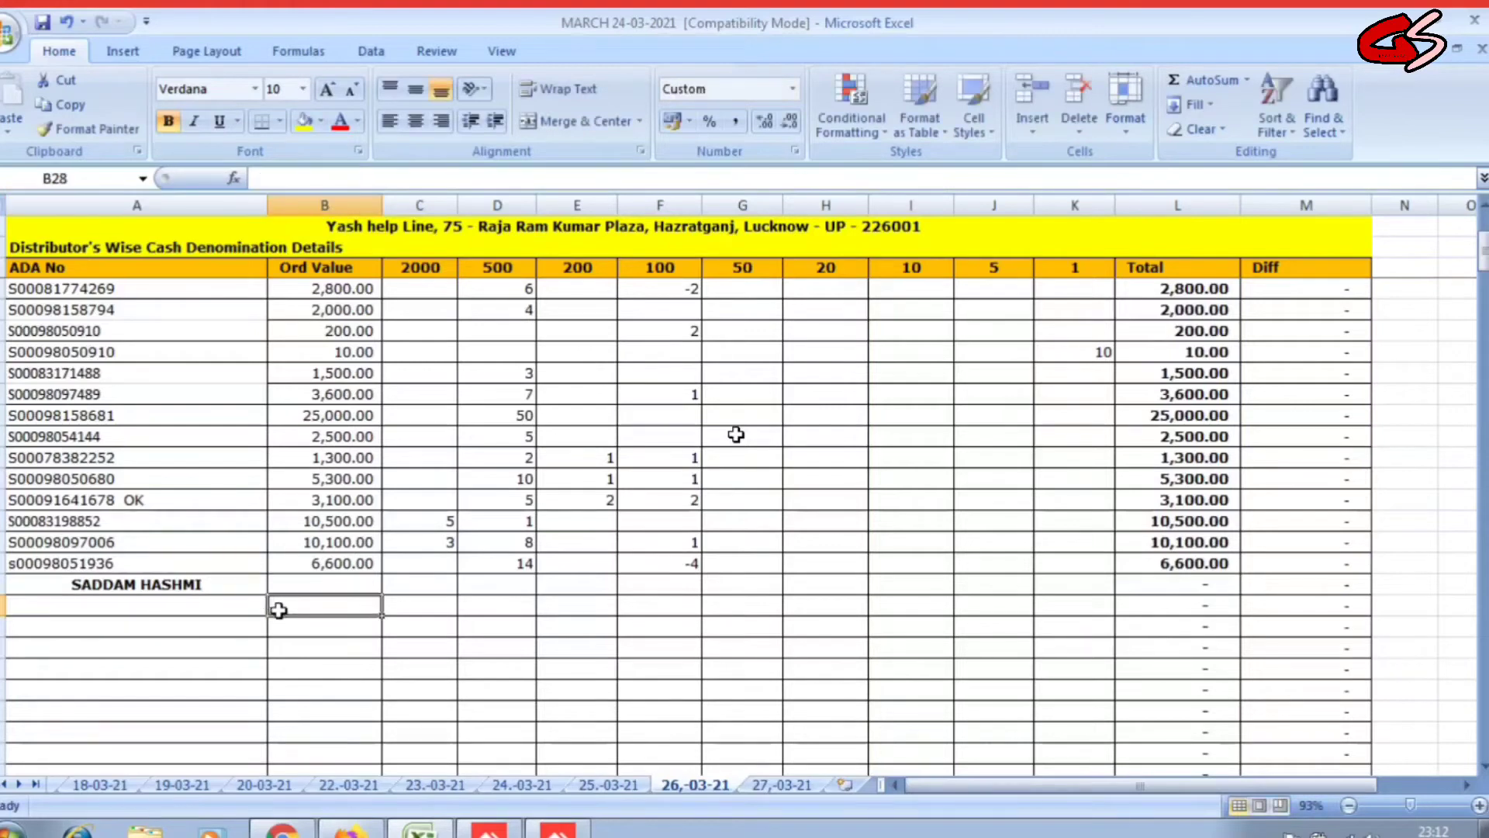
click(292, 586)
key(shift+space)
key(ctrl+b)
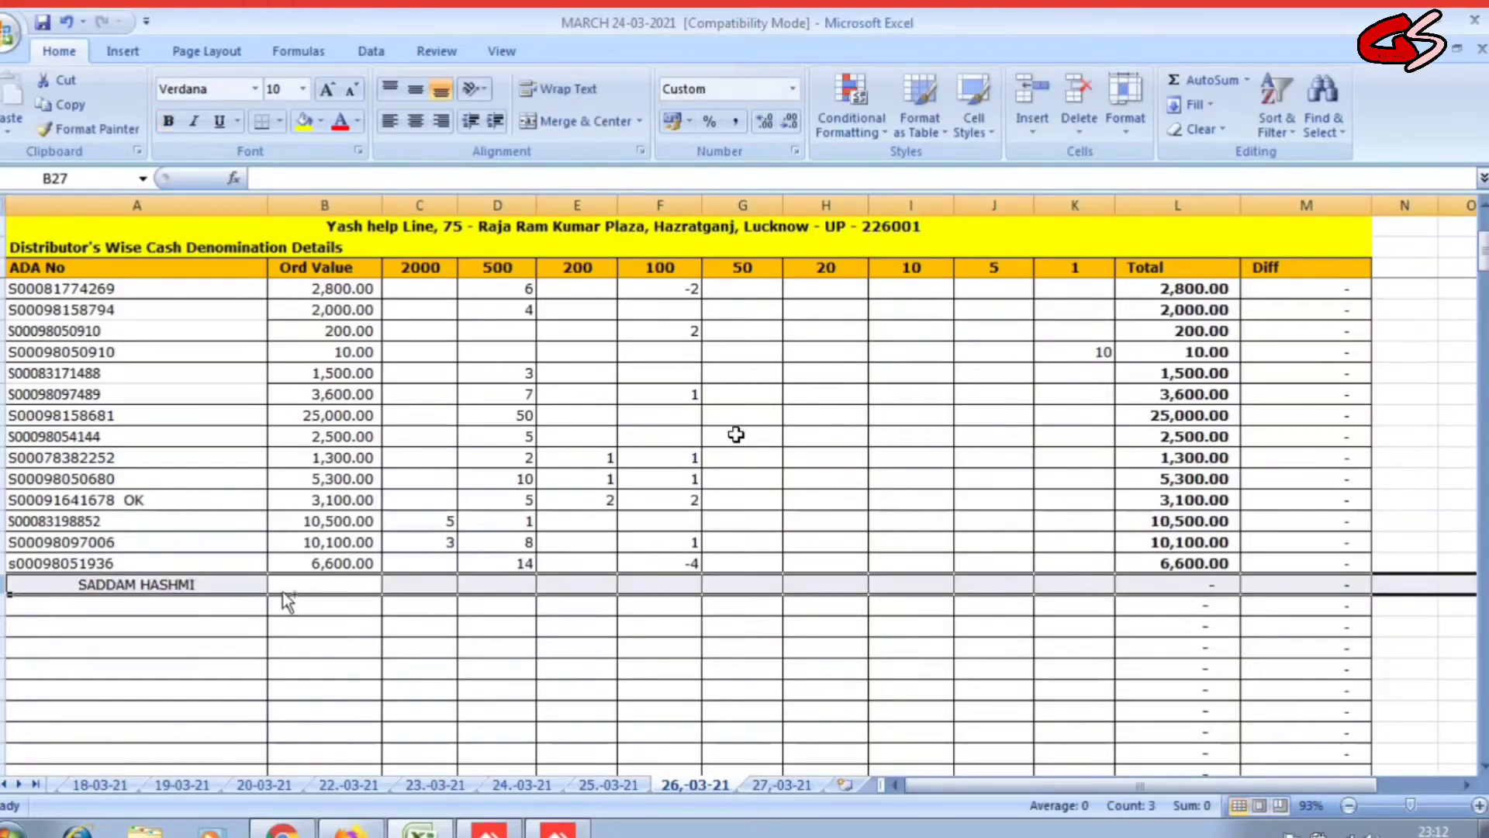
click(359, 656)
click(335, 578)
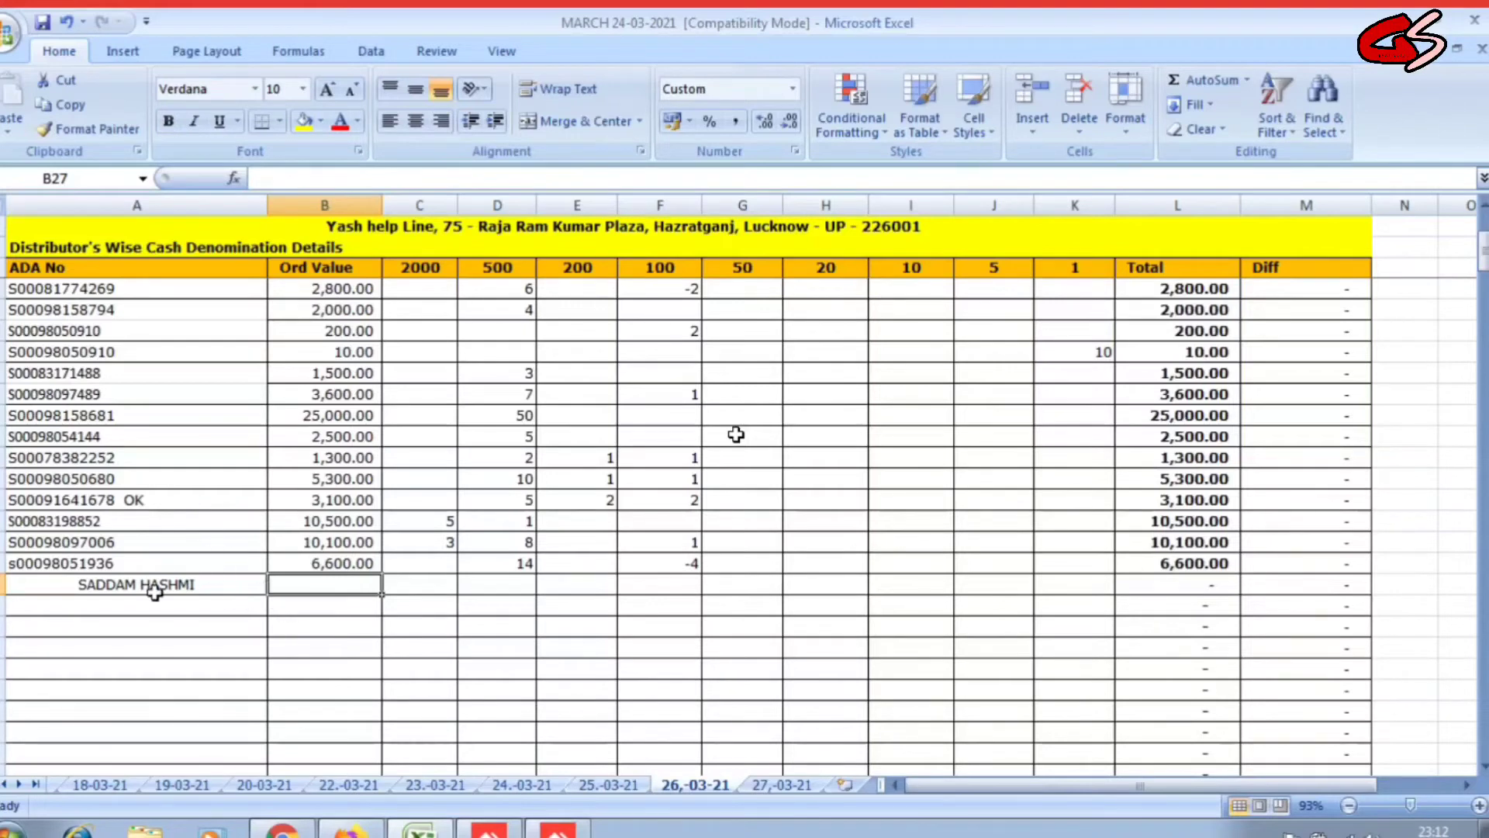
Recheck the name cell in row 27, leaving the name as entered.
click(399, 597)
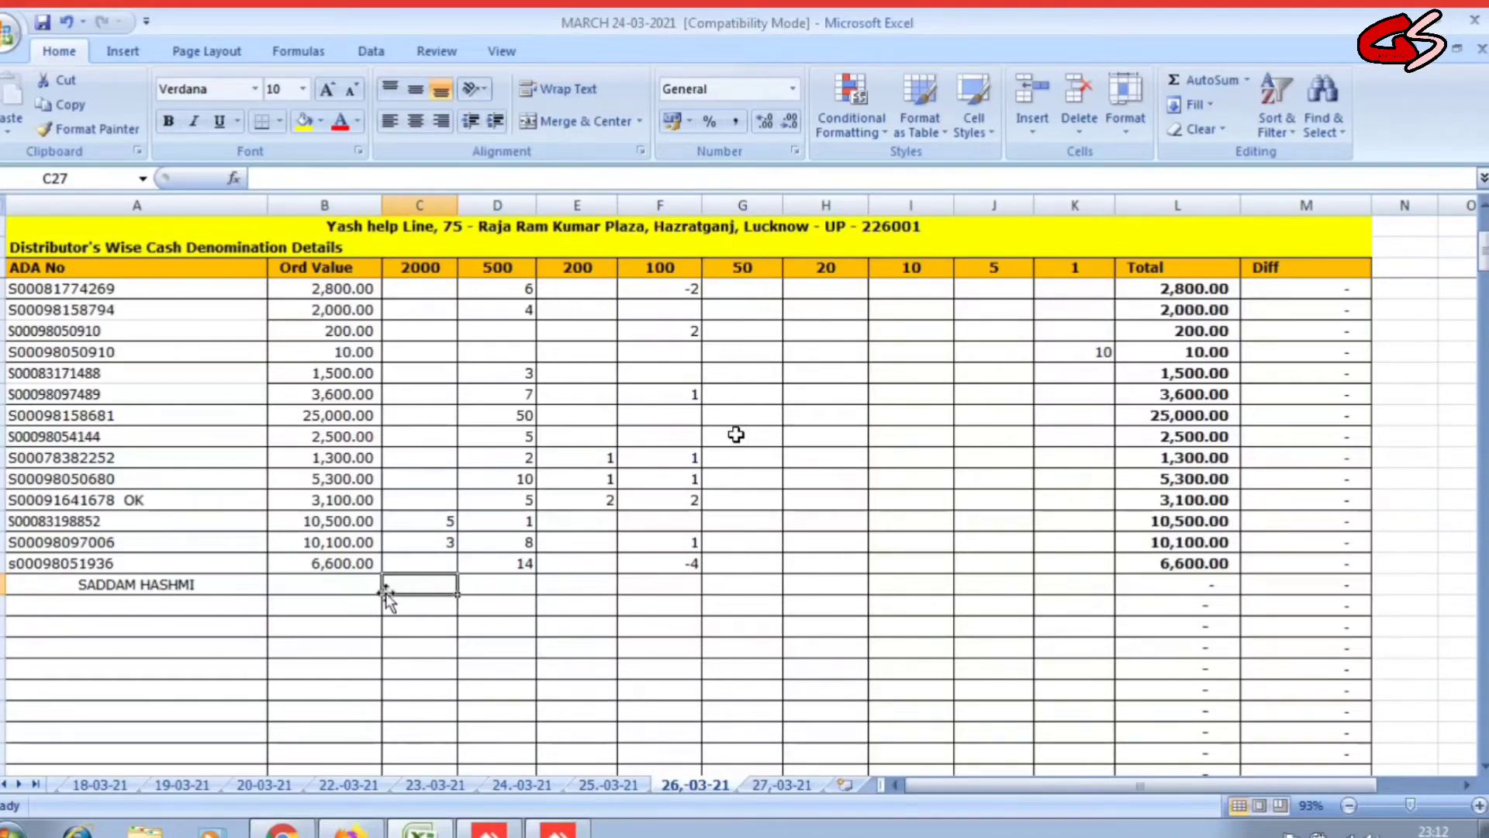
click(230, 580)
click(299, 587)
click(259, 585)
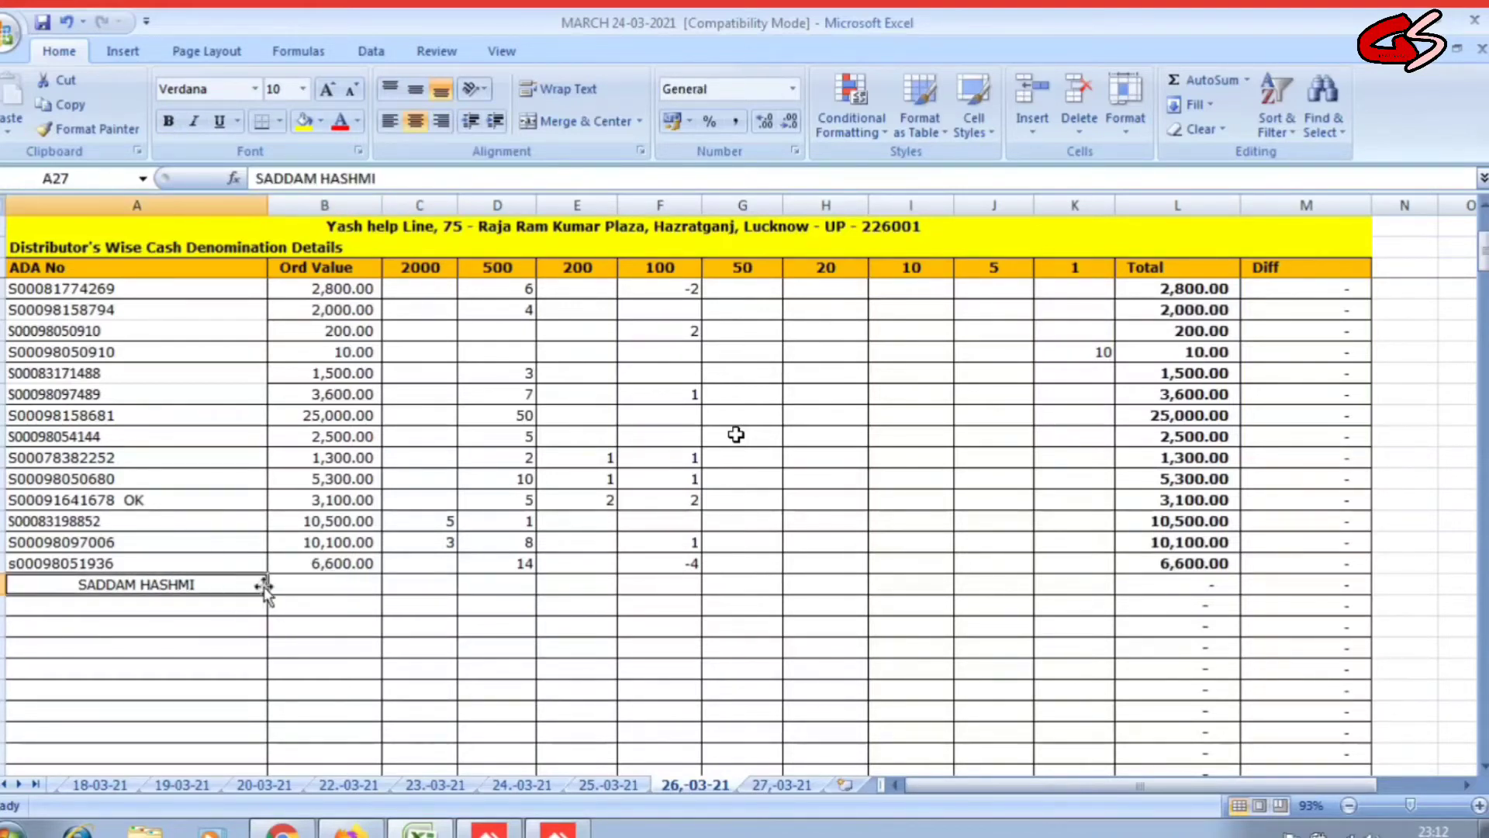
click(280, 587)
click(262, 586)
click(306, 585)
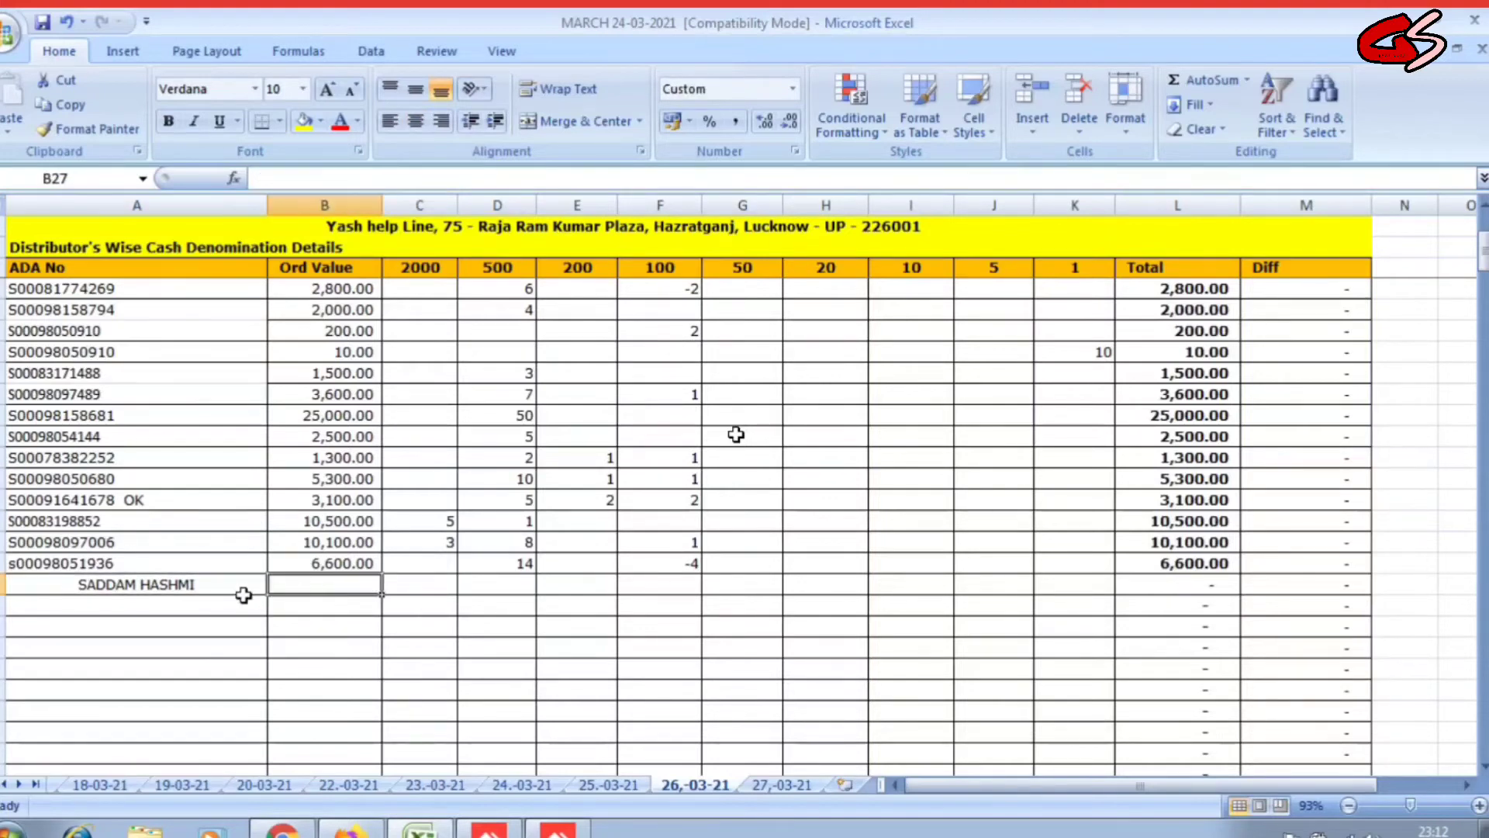
click(242, 589)
double_click(232, 583)
click(278, 591)
click(225, 586)
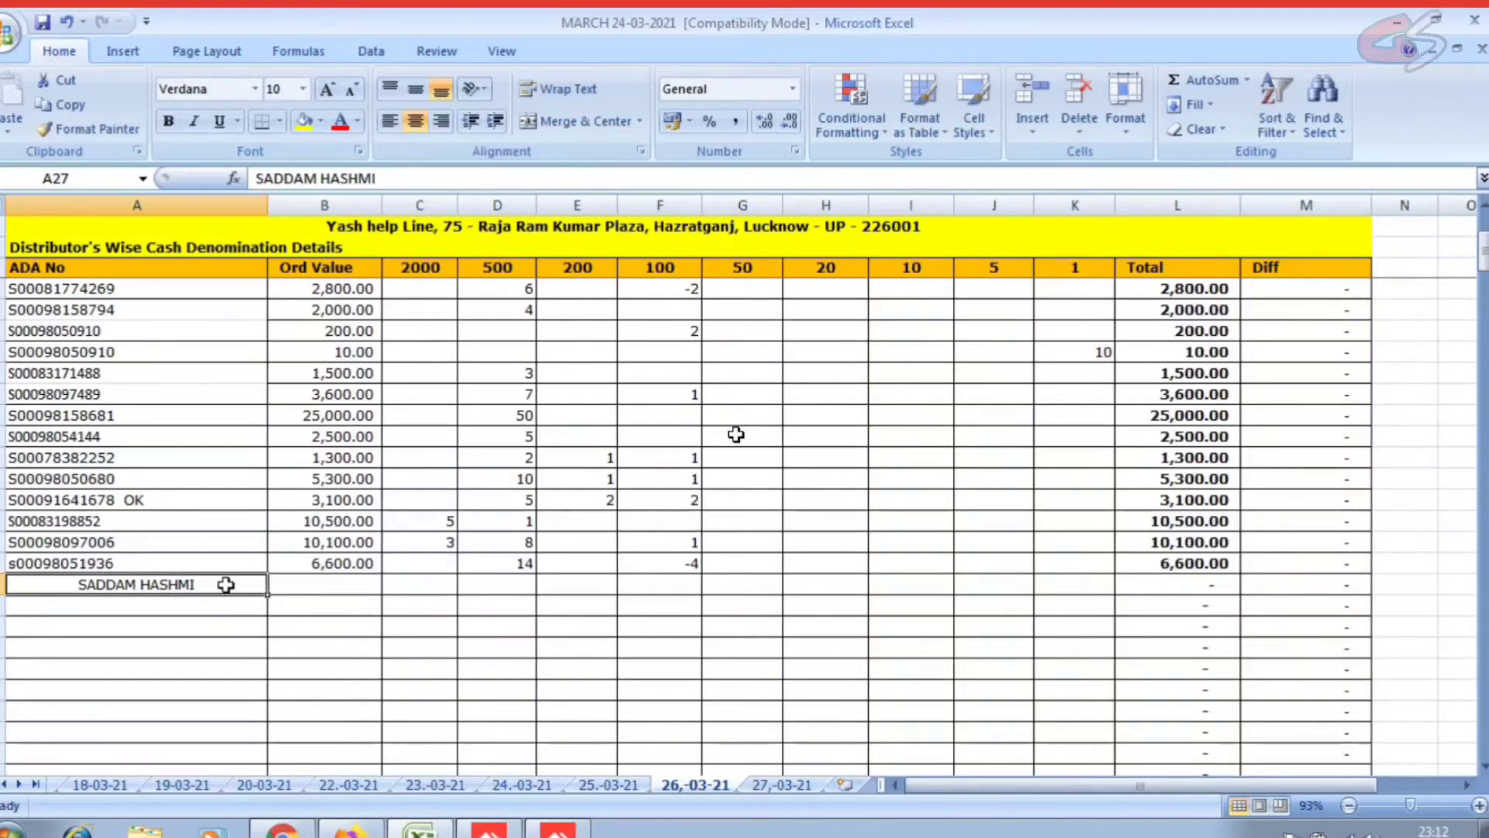
double_click(228, 584)
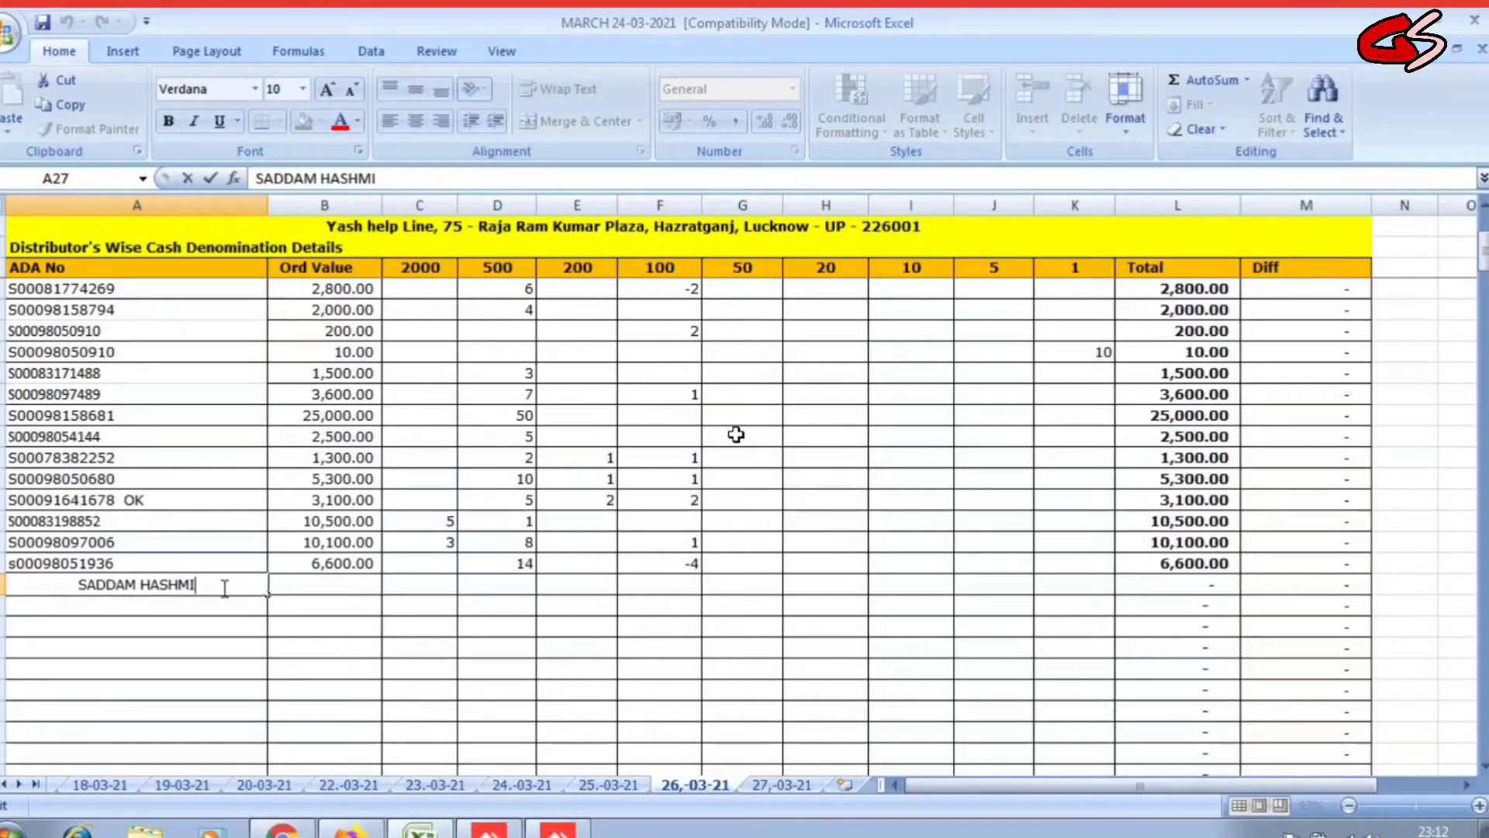
click(240, 598)
key(Up)
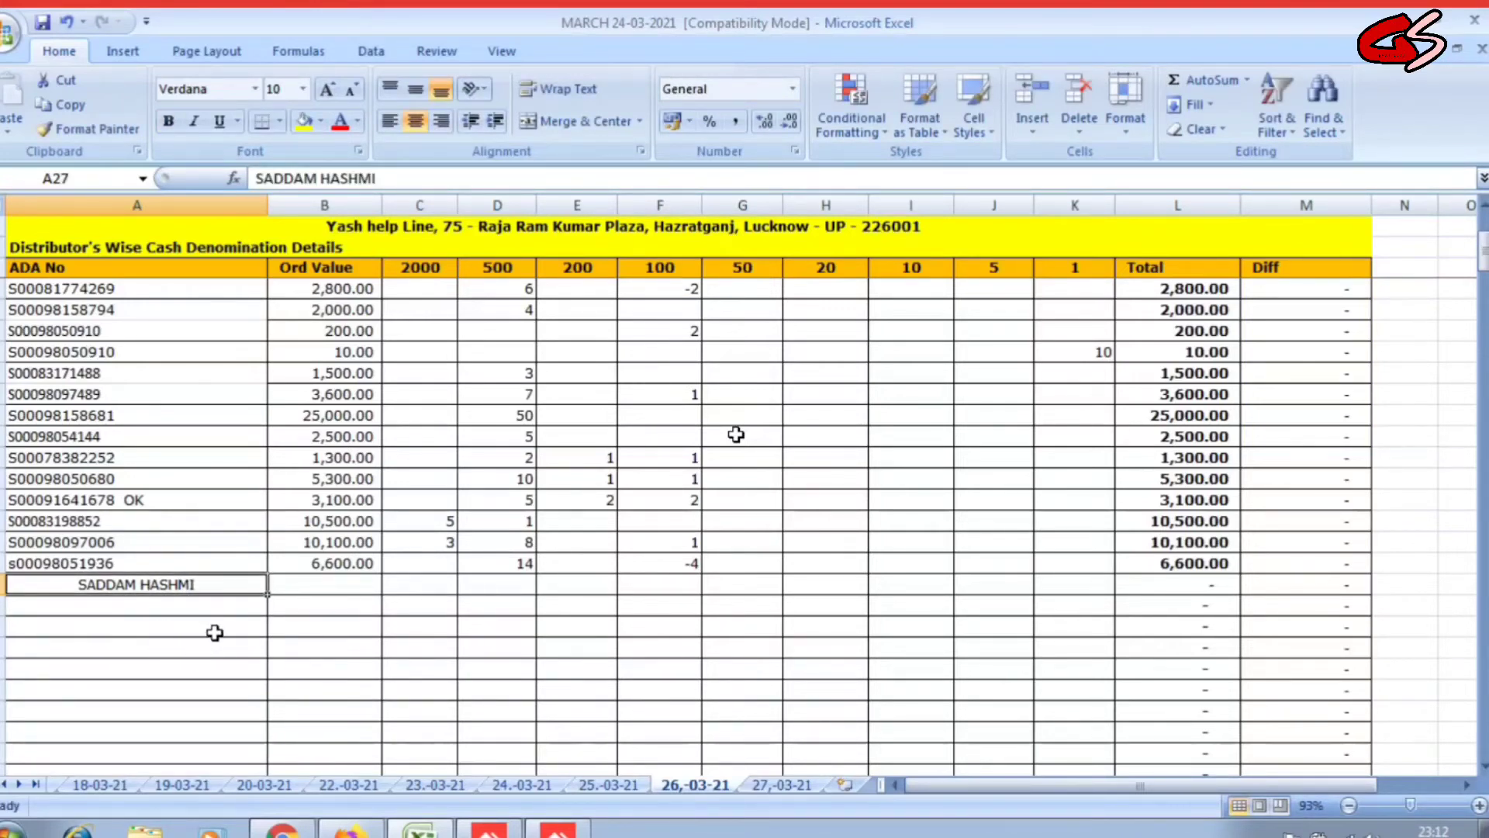
Enter -6 under 200 and -3 under 50 in row 27, totalling (1,350.00).
click(406, 586)
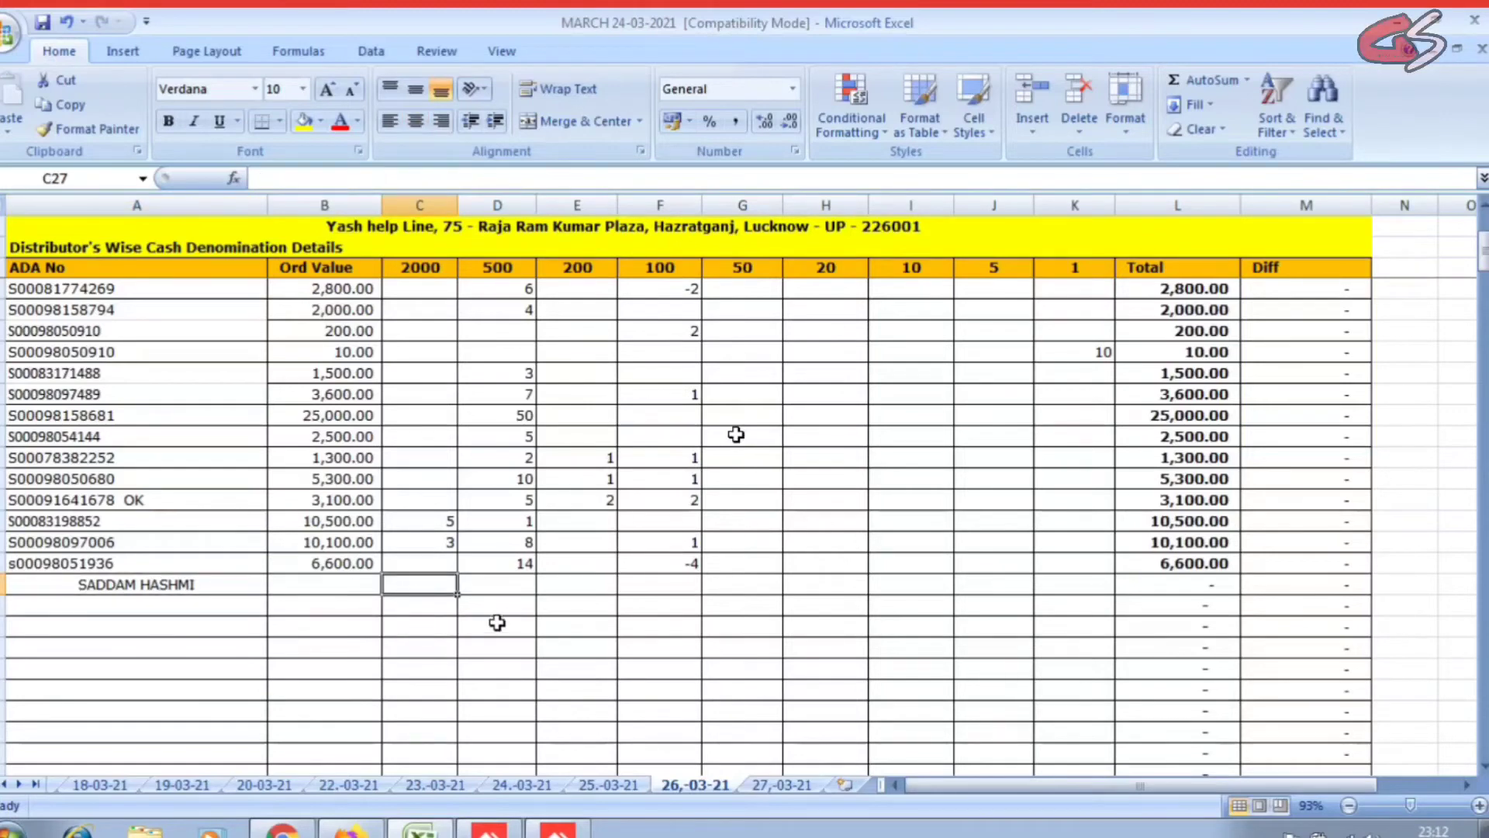
click(503, 584)
key(Right)
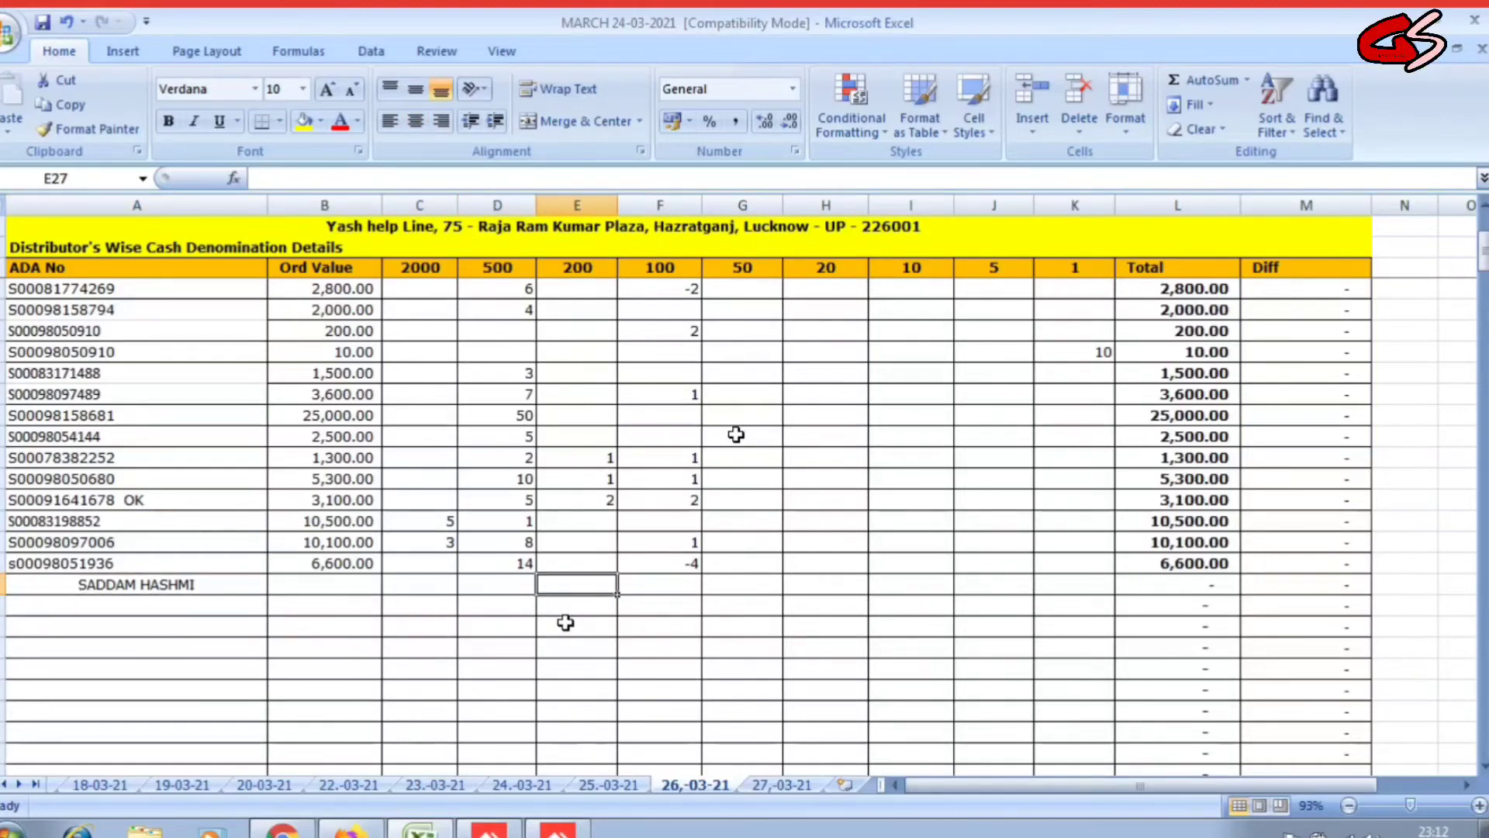
text(-6)
key(Tab)
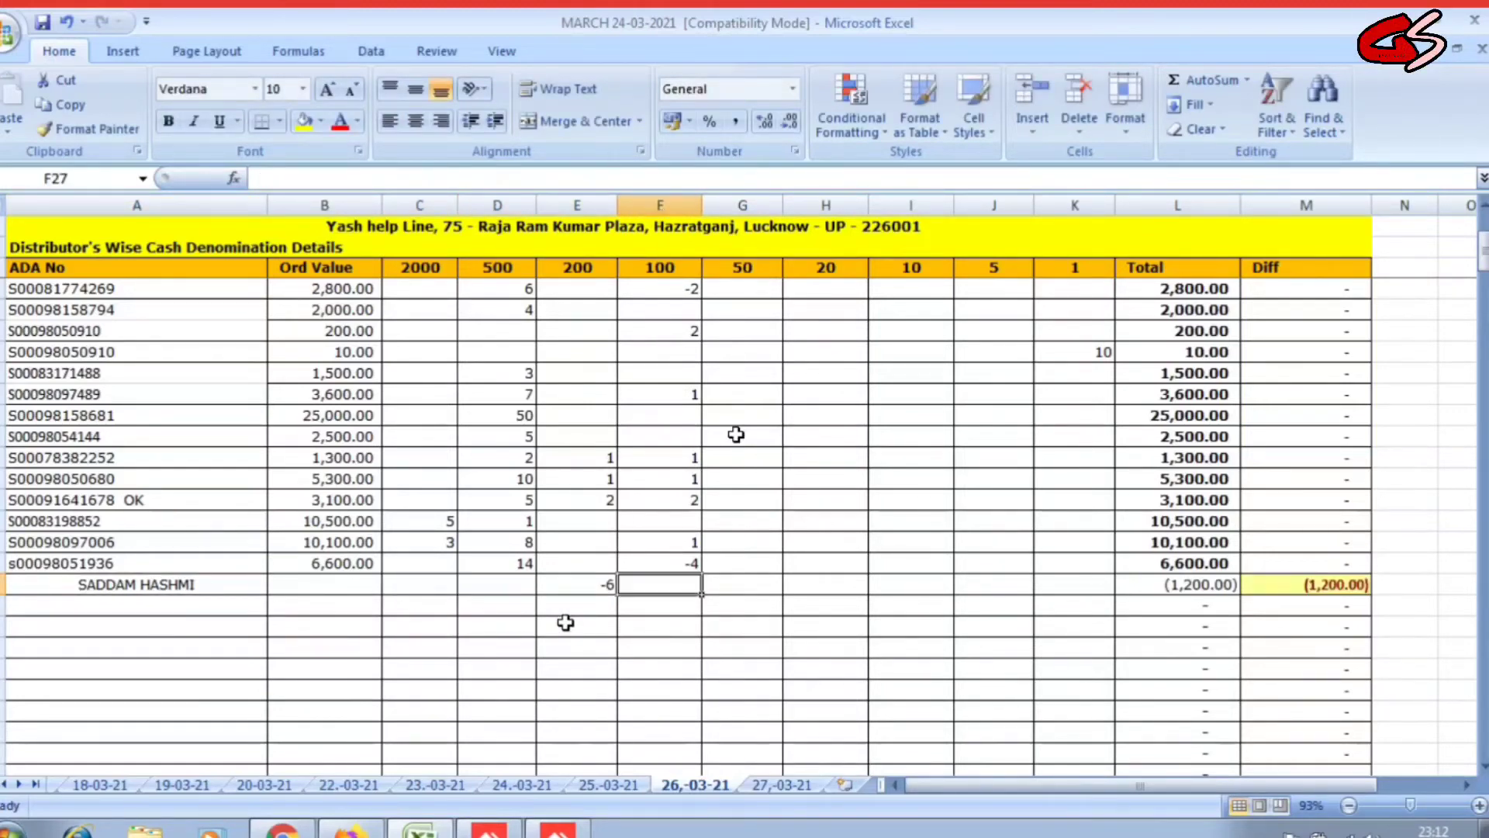
key(Right)
text(-3)
key(Tab)
key(Left)
key(Left)
key(Left)
key(Left)
key(Left)
key(Left)
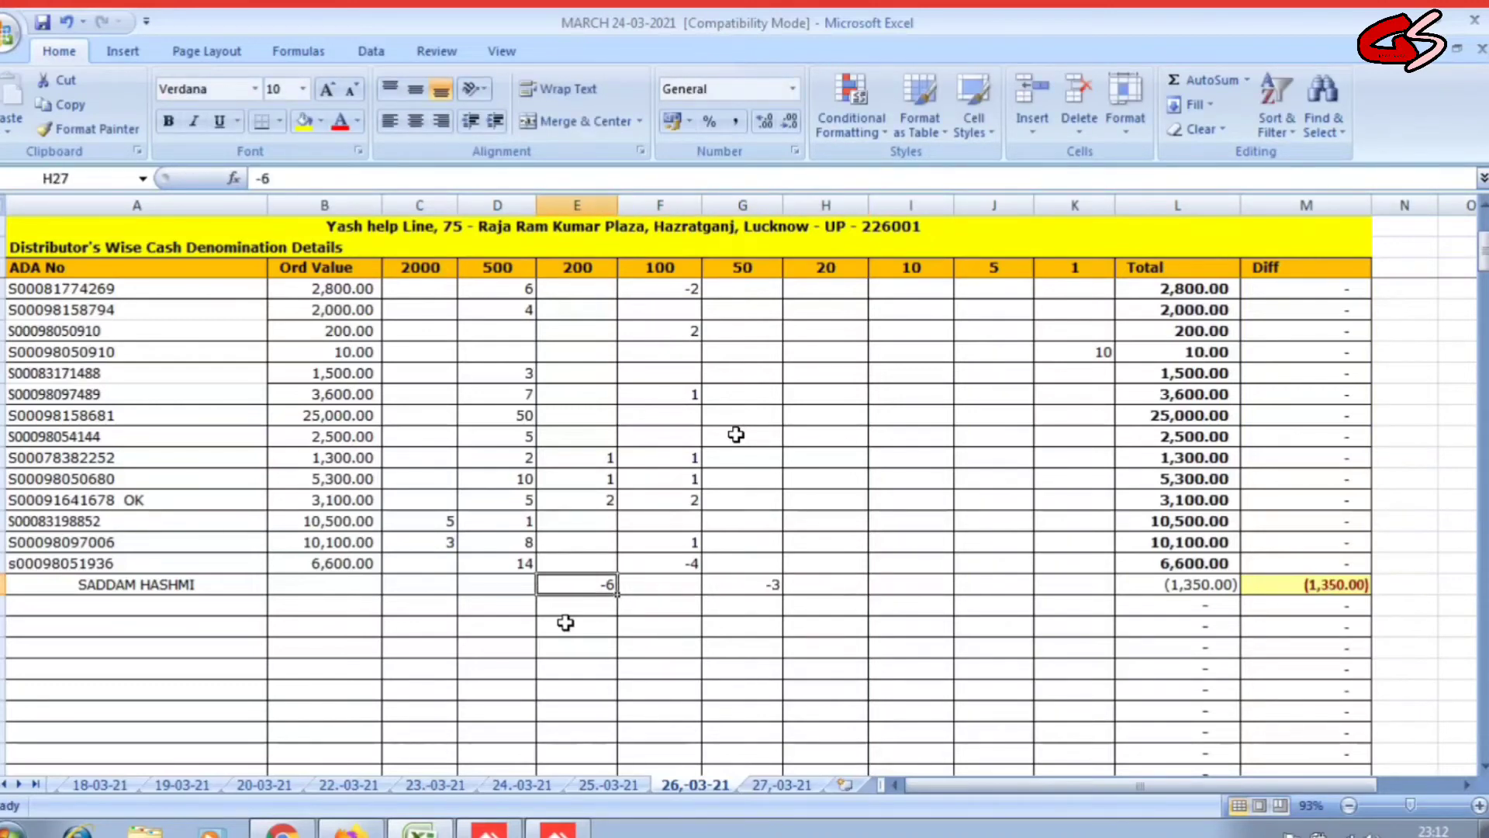
Select cells in rows 28–29 below the adjustment row, ending on the empty name cell in row 28.
click(562, 626)
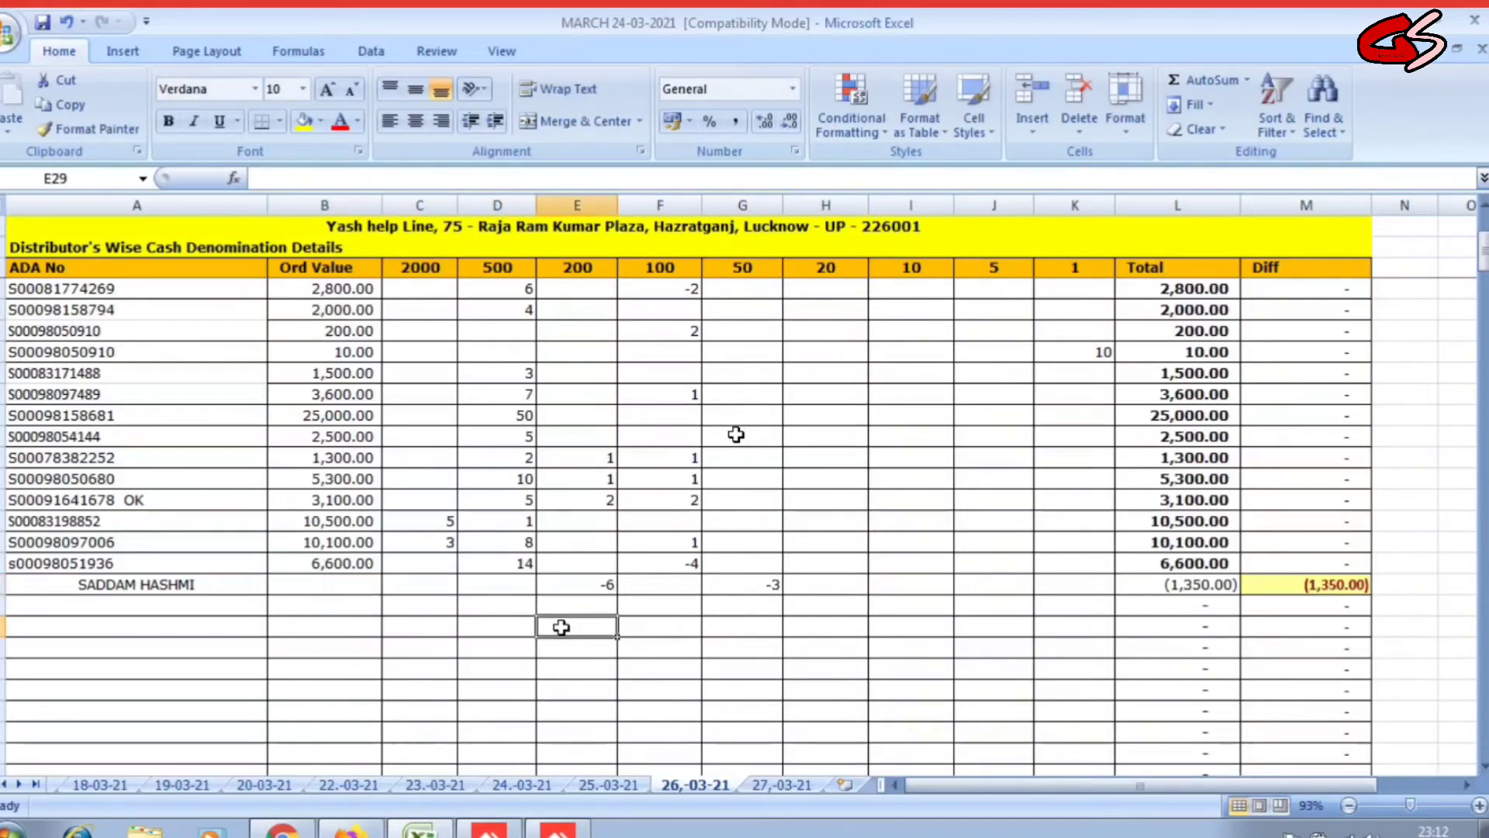
key(Down)
key(Down)
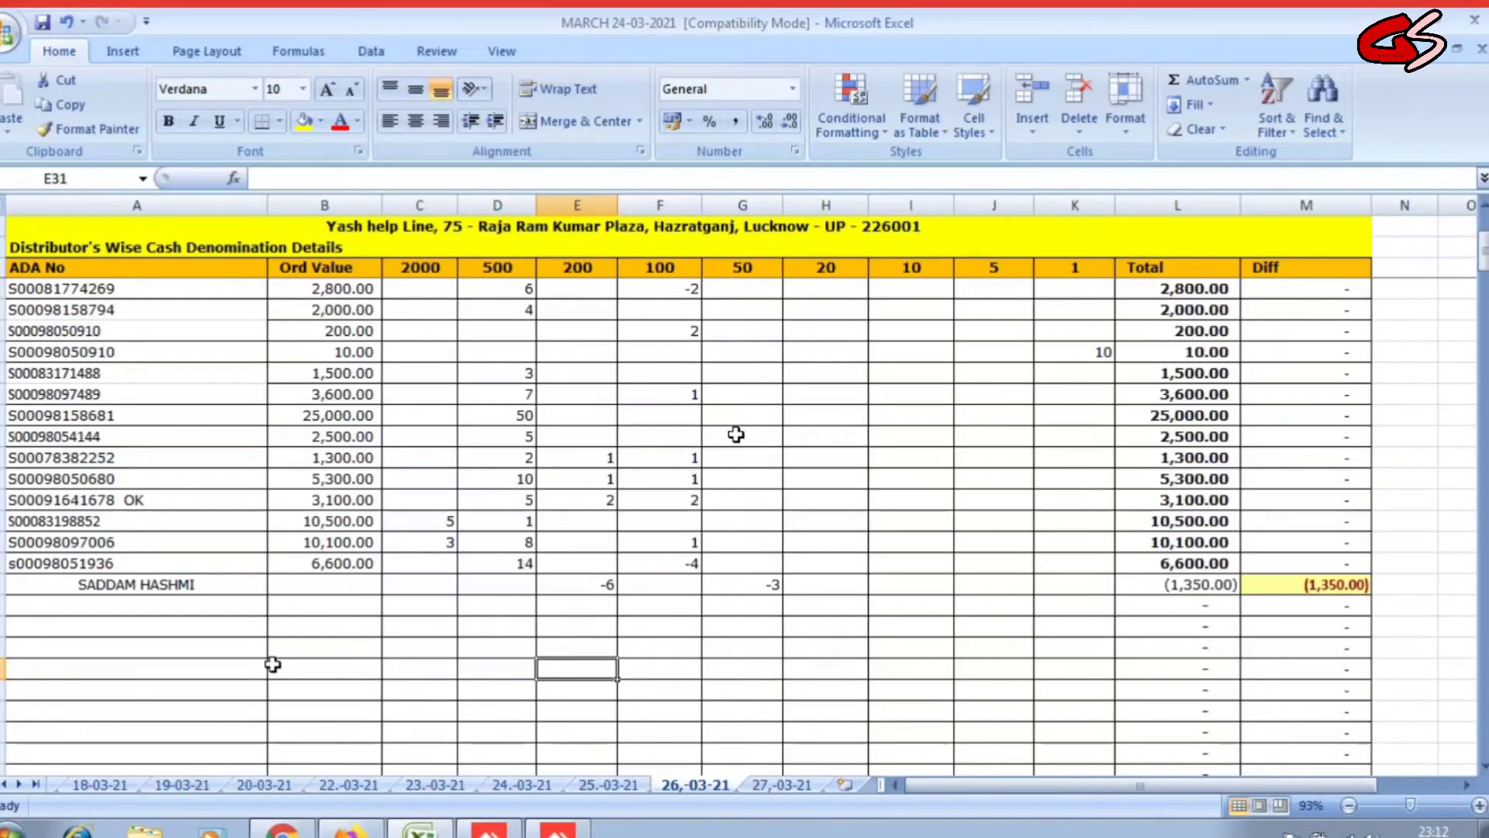
click(205, 613)
click(291, 633)
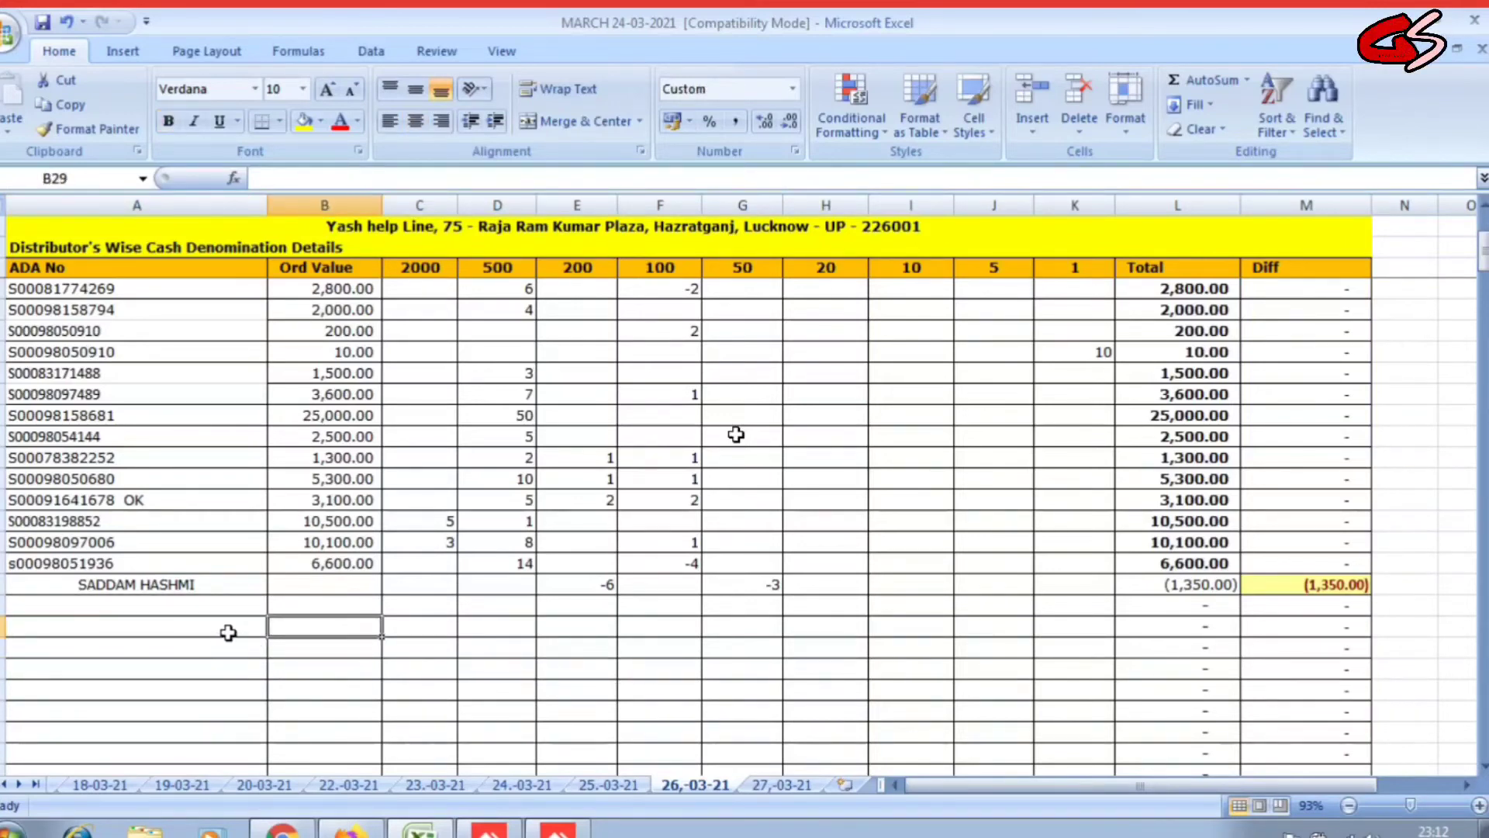
click(171, 603)
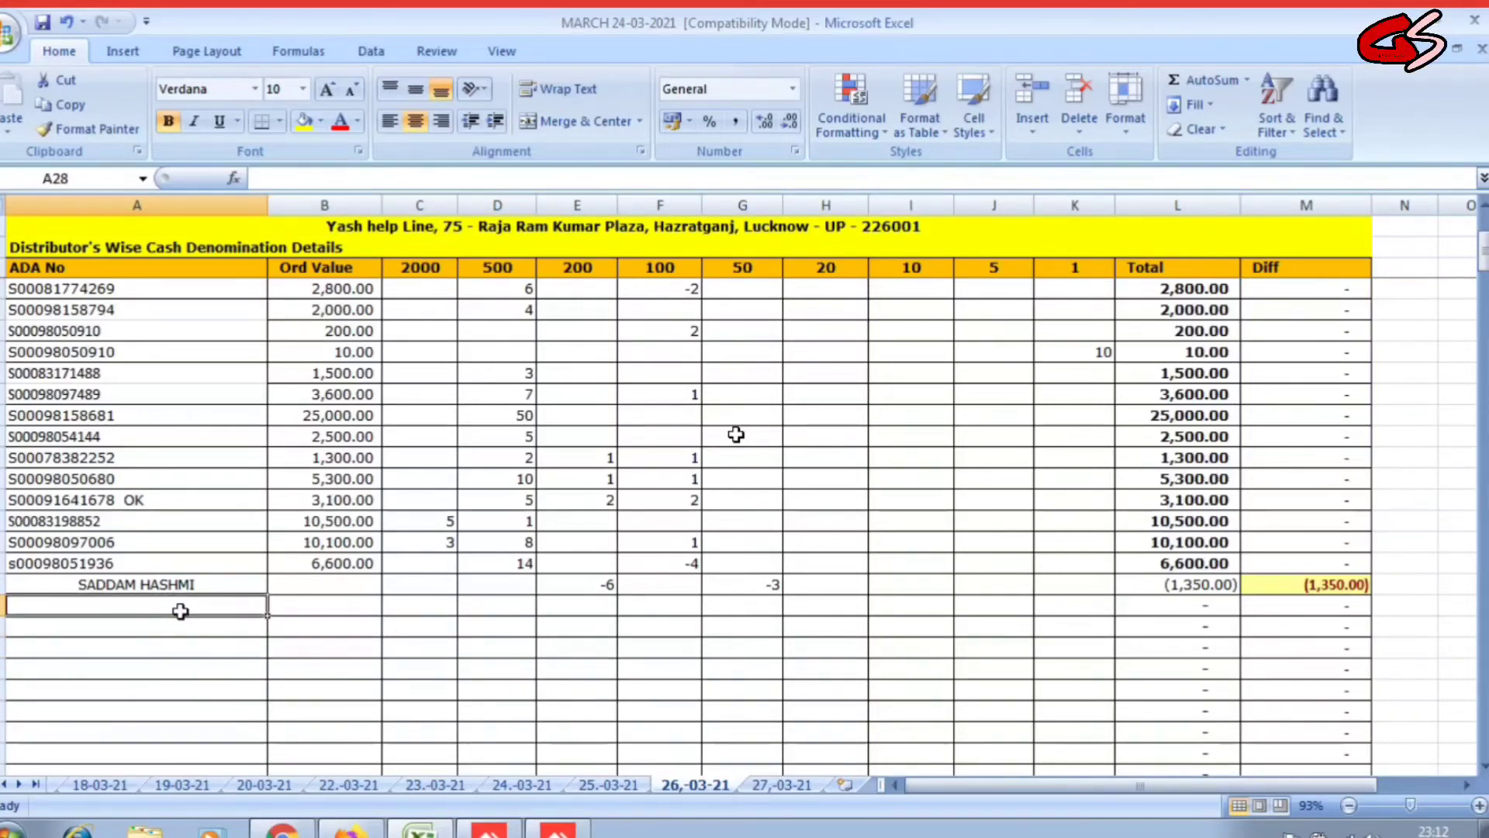
Label row 28 as SBI and pick its 2000 column cell.
text(SBI)
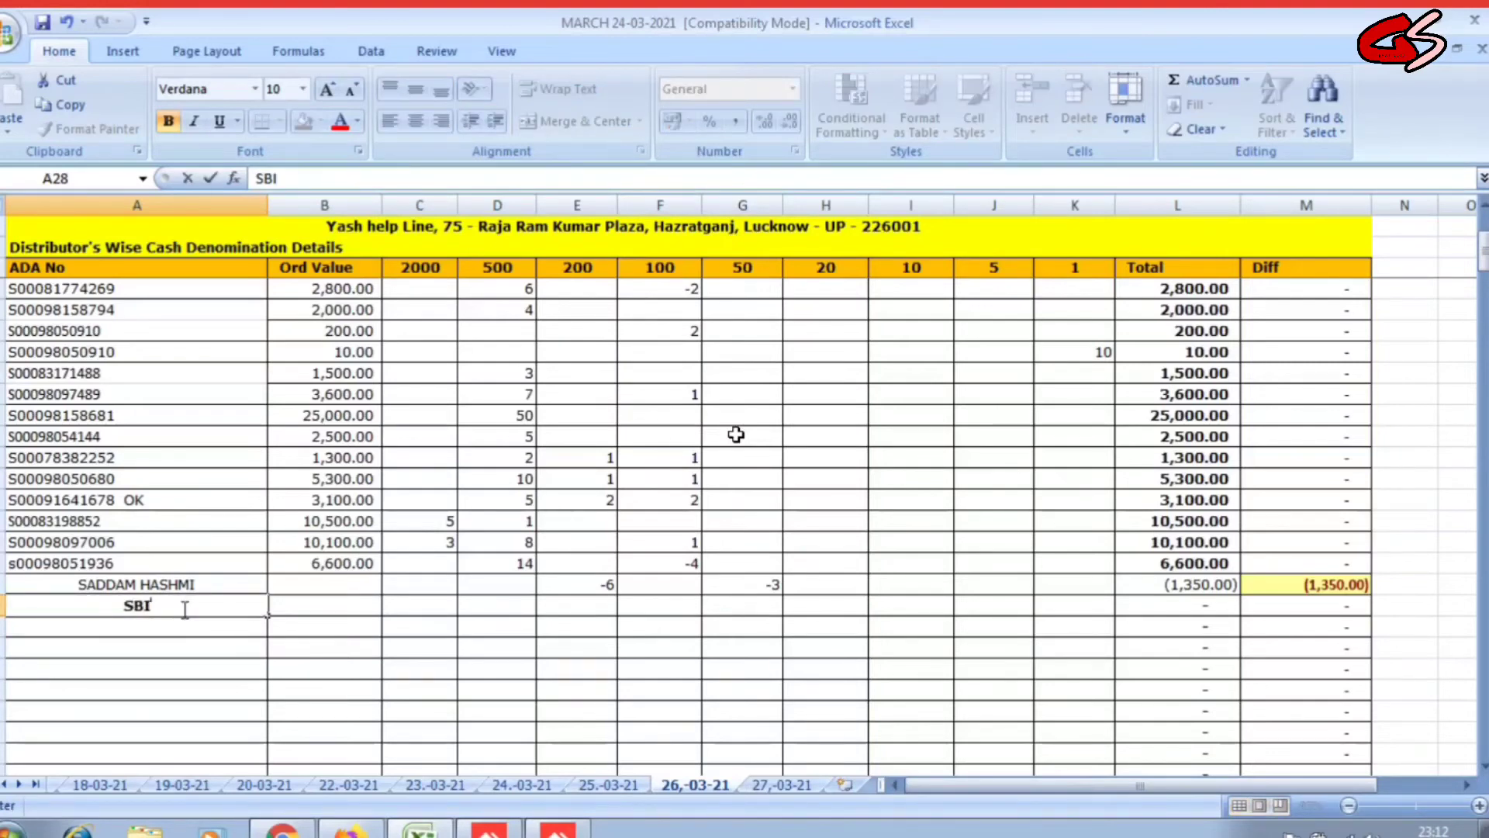
key(Tab)
key(shift+space)
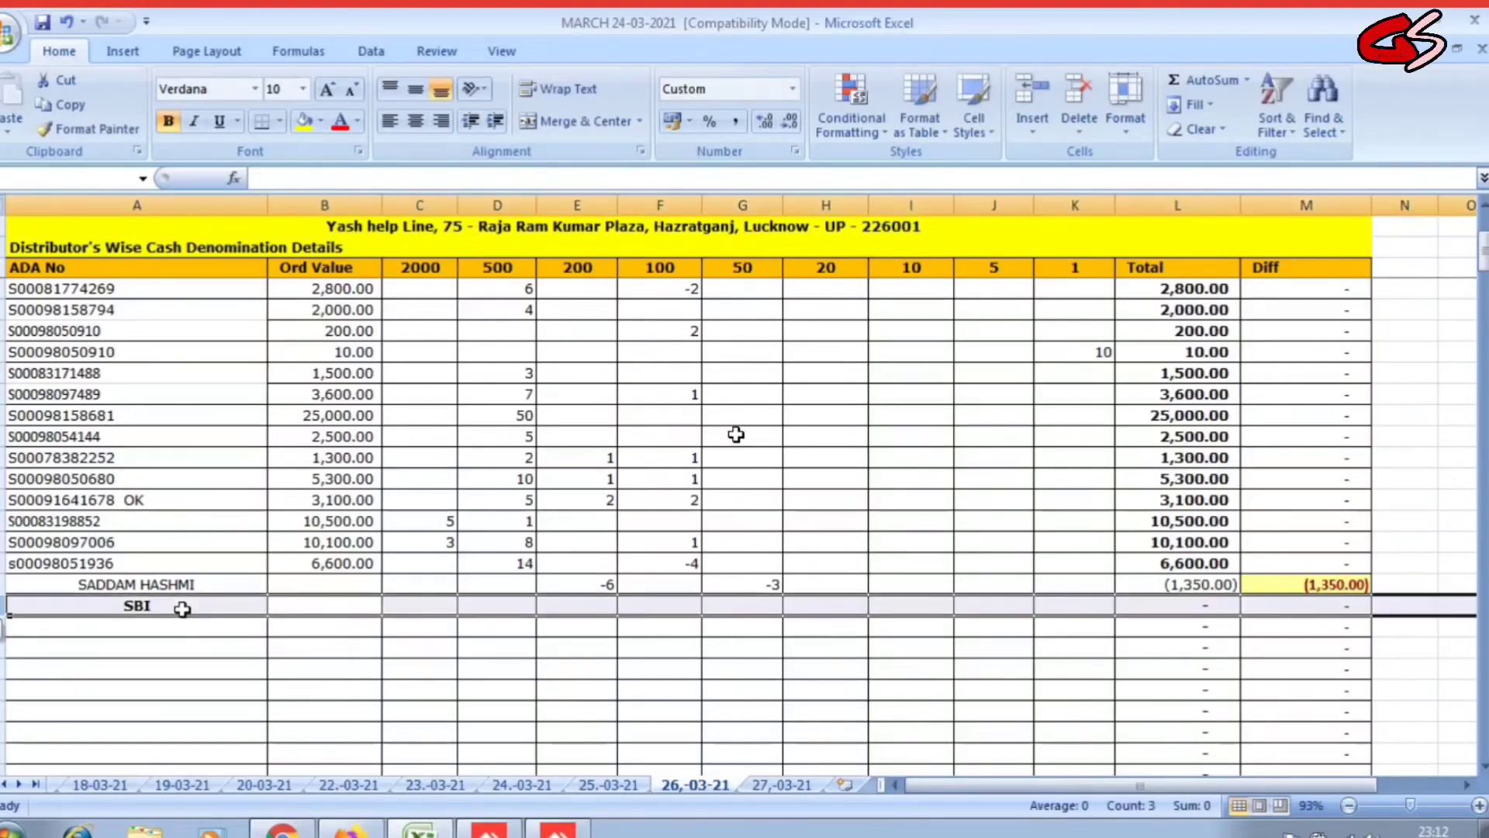
key(Right)
key(Right)
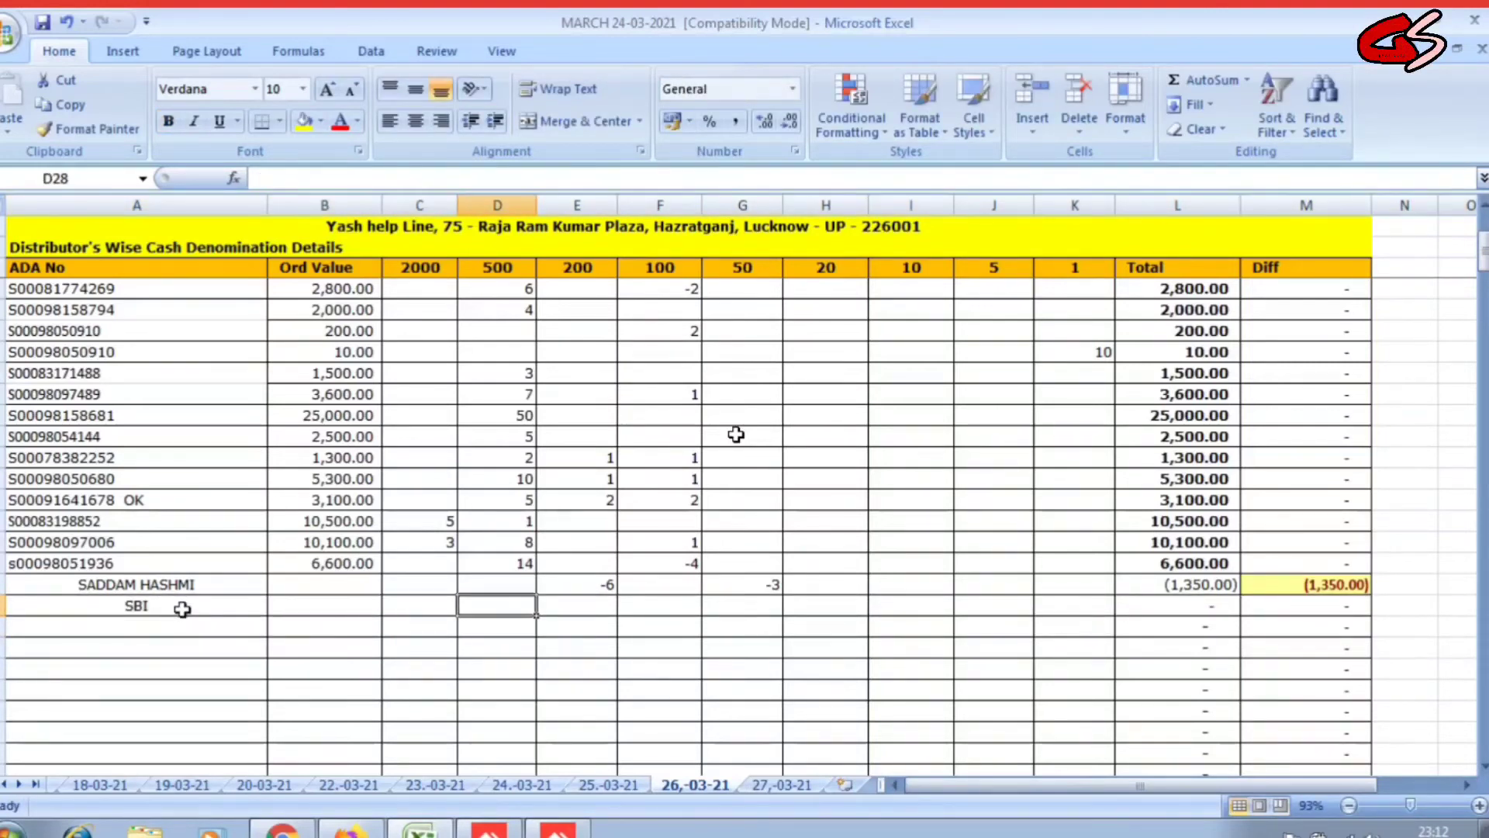
click(434, 604)
click(501, 602)
click(589, 605)
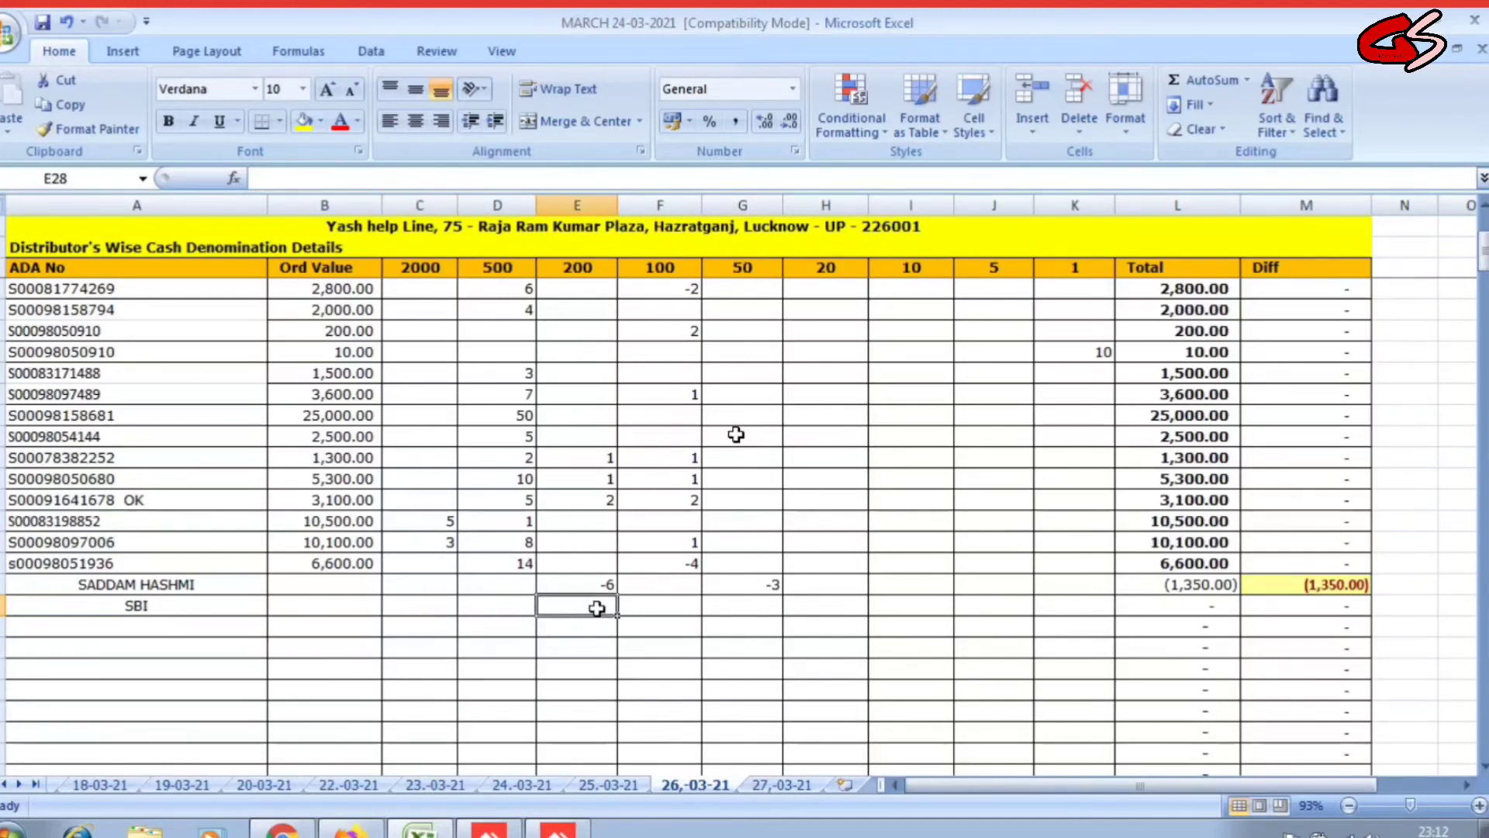
click(661, 609)
click(430, 612)
click(490, 606)
click(428, 611)
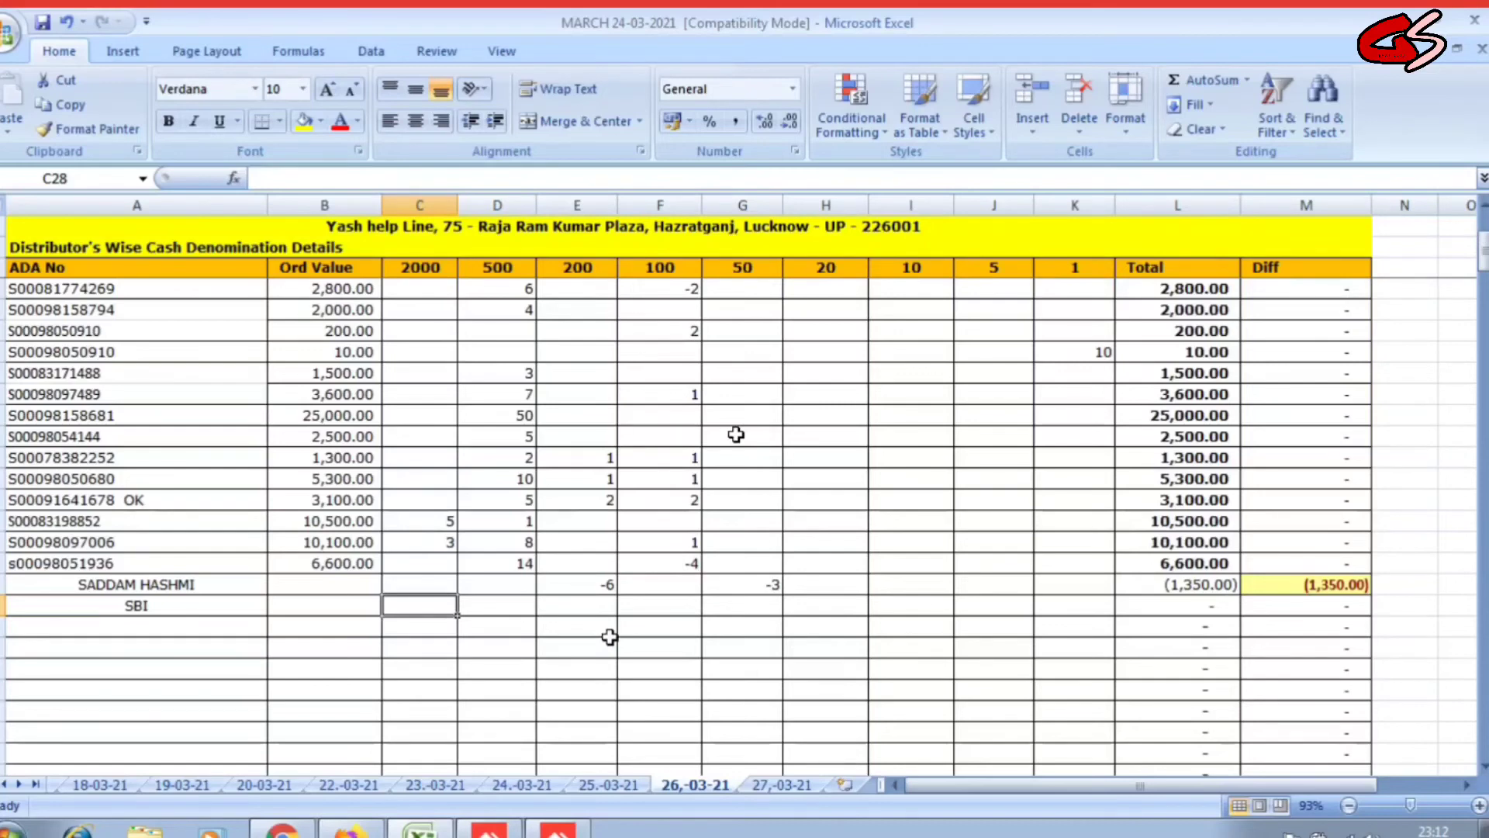
Enter -8 under 2000, -90 under 500 and -4 under 200 for SBI.
text(-8)
key(Right)
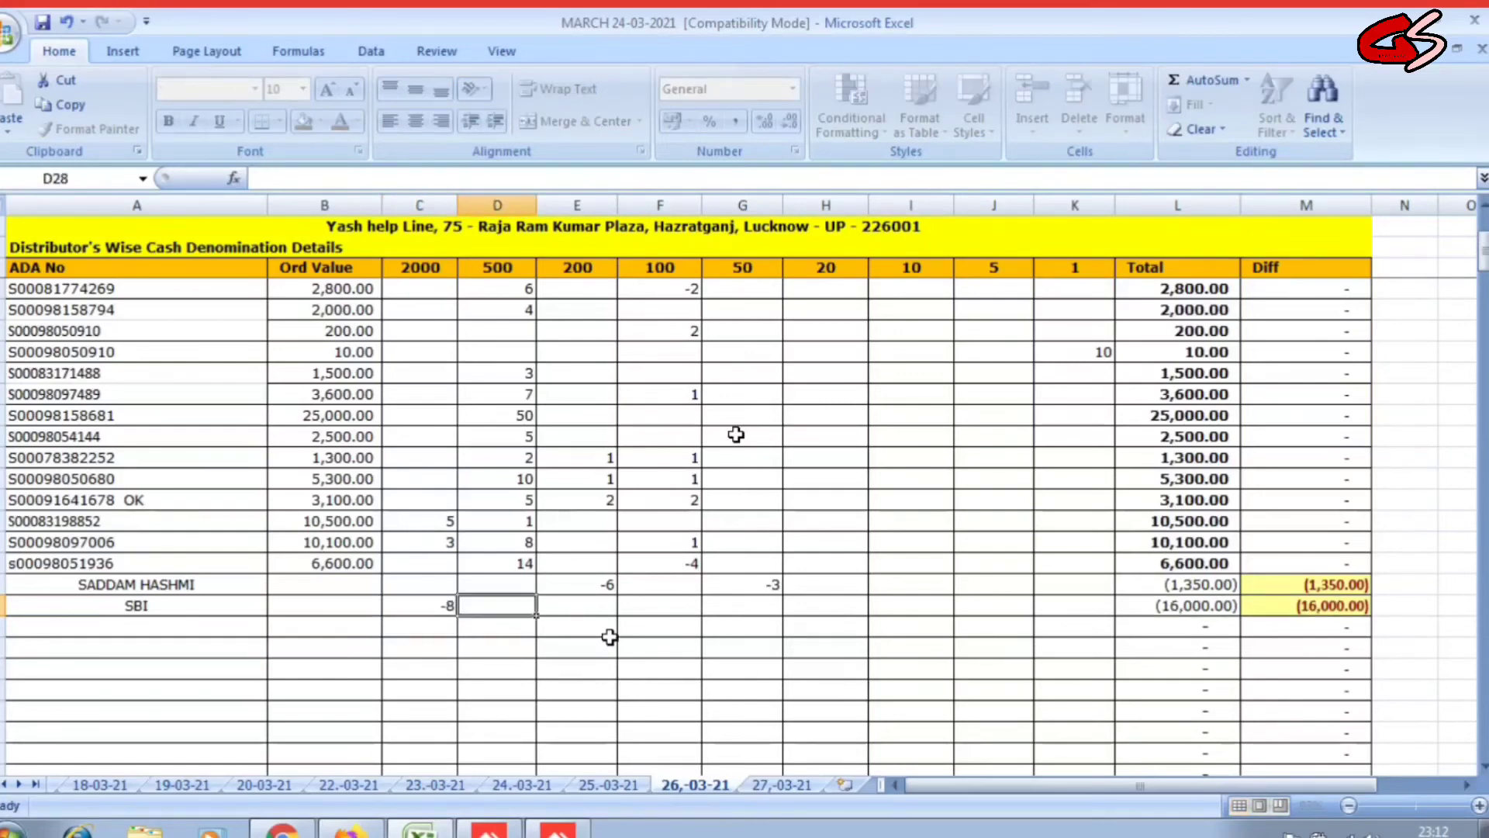
text(-)
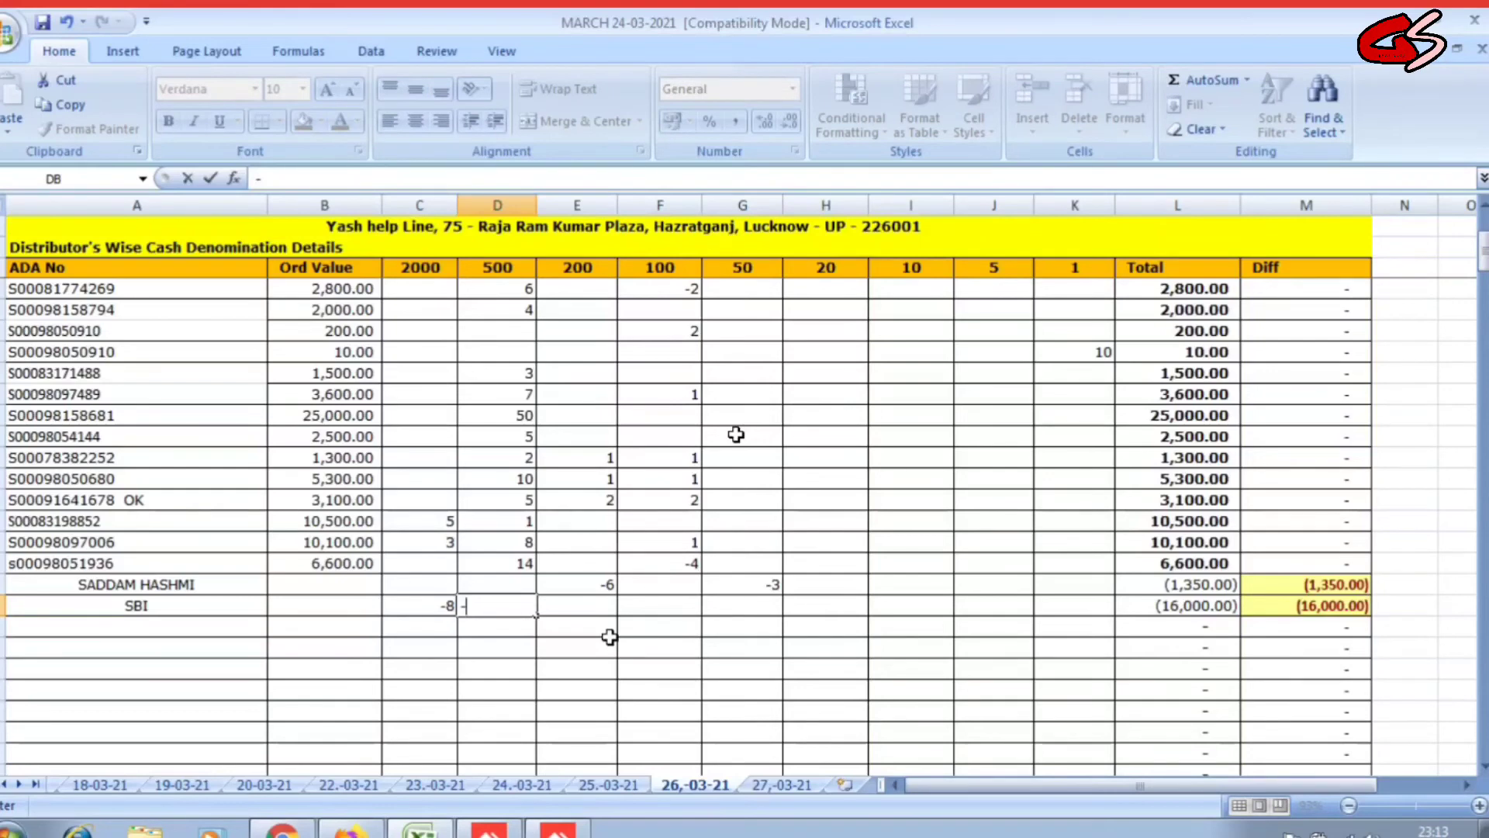
text(90)
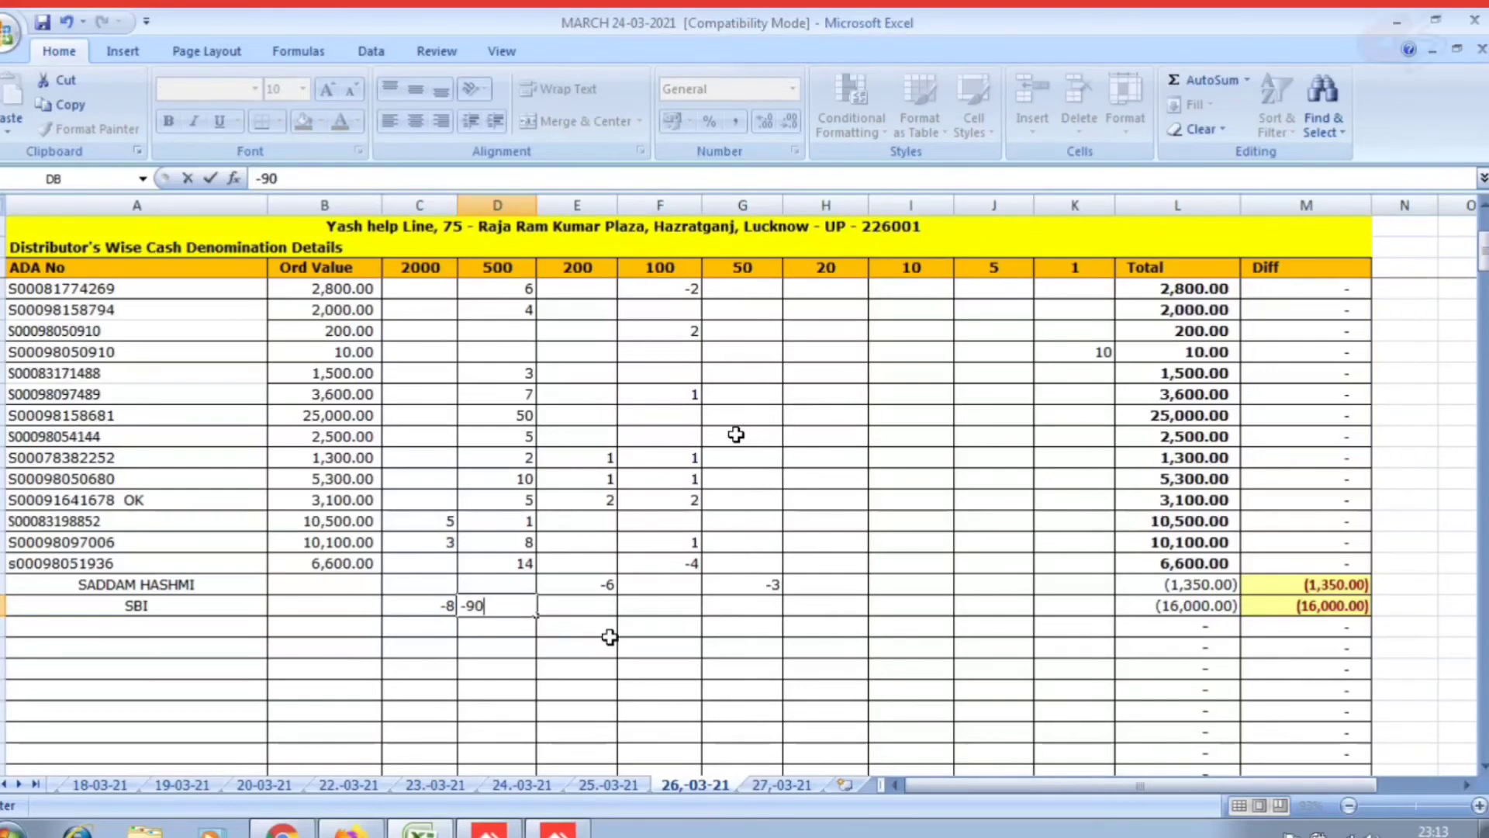
key(Right)
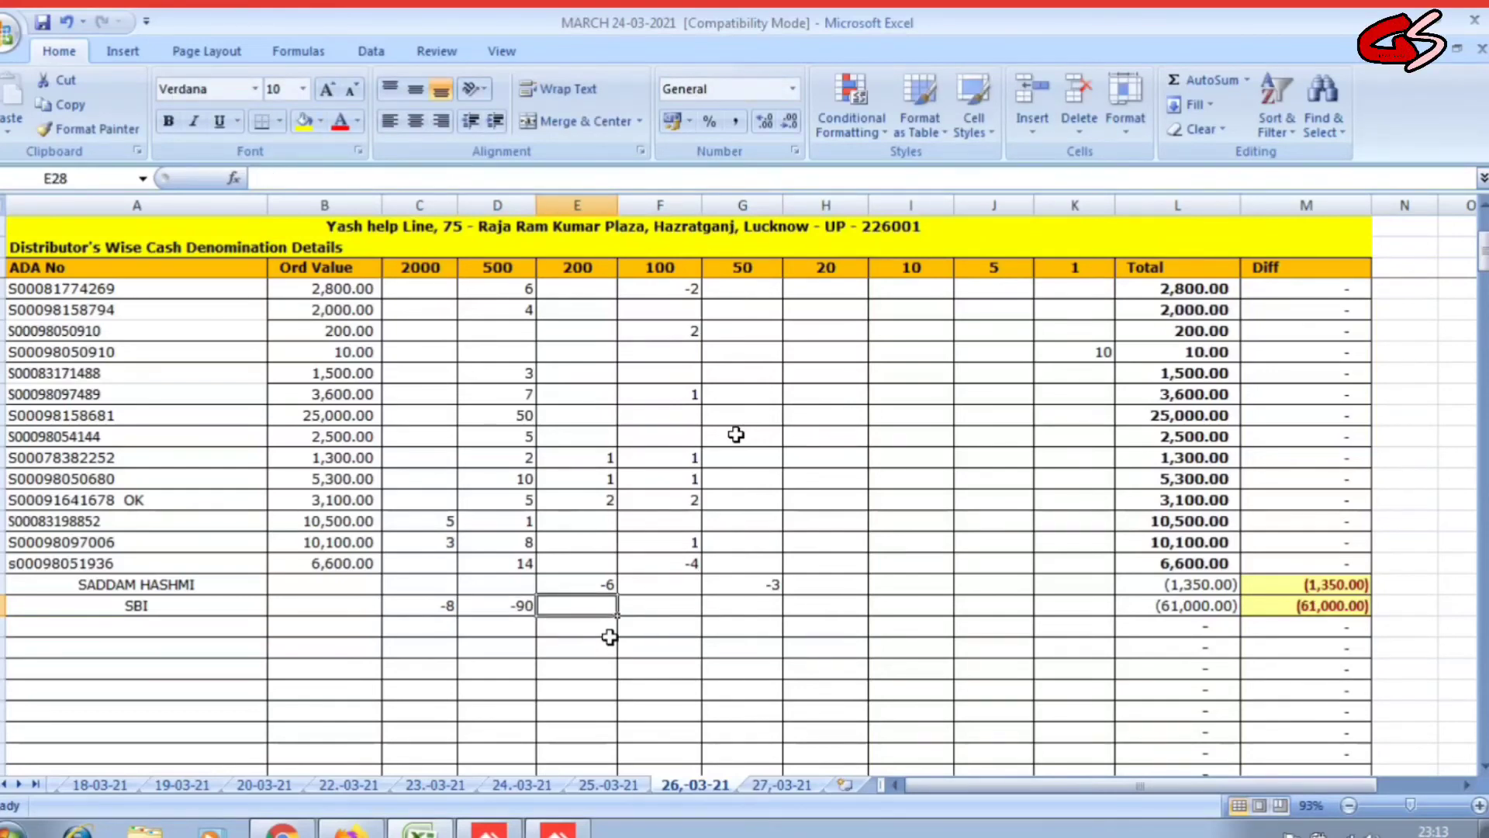
text(-4)
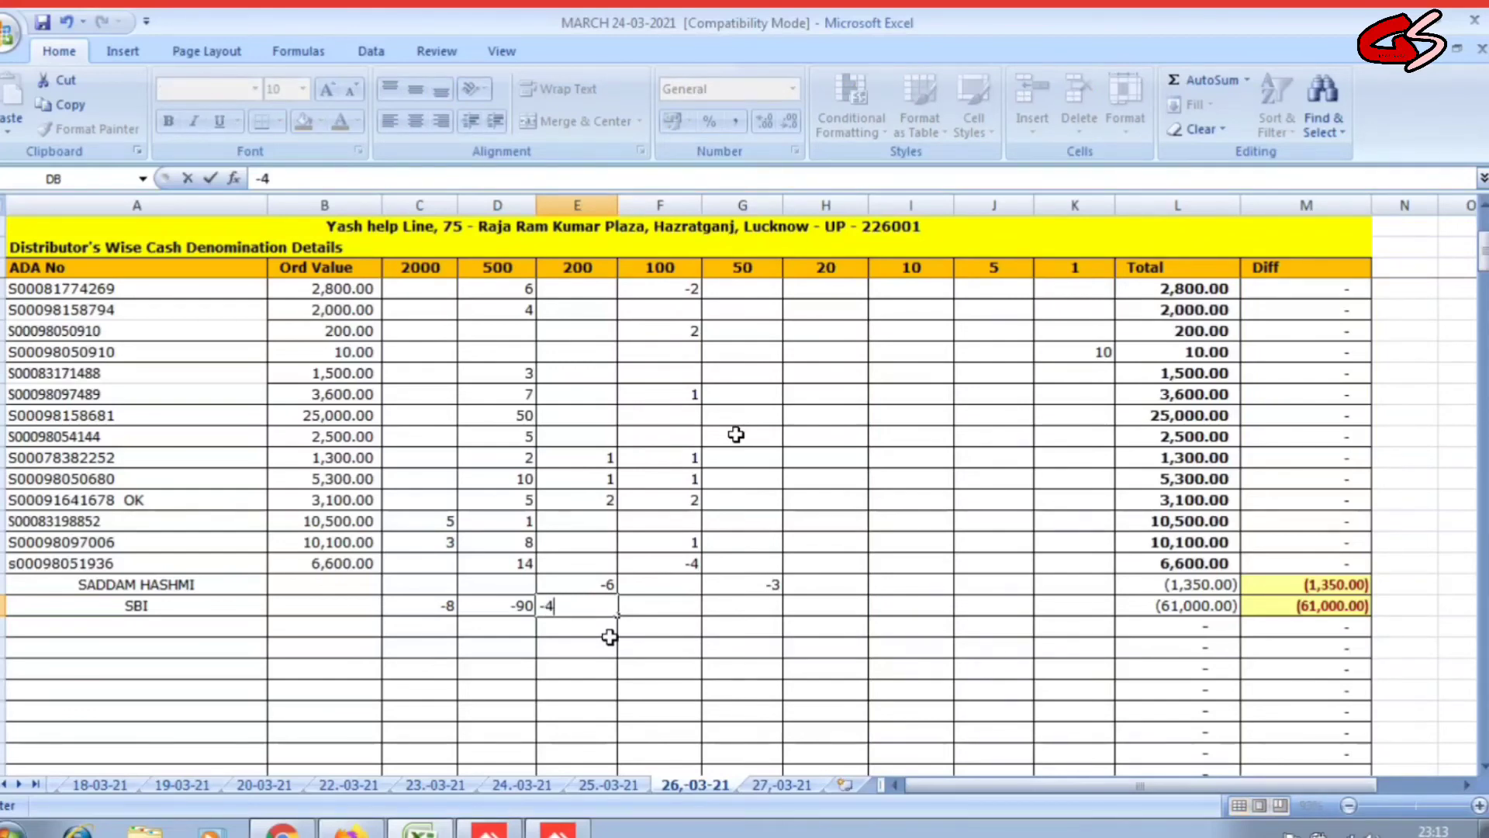
key(Return)
click(807, 646)
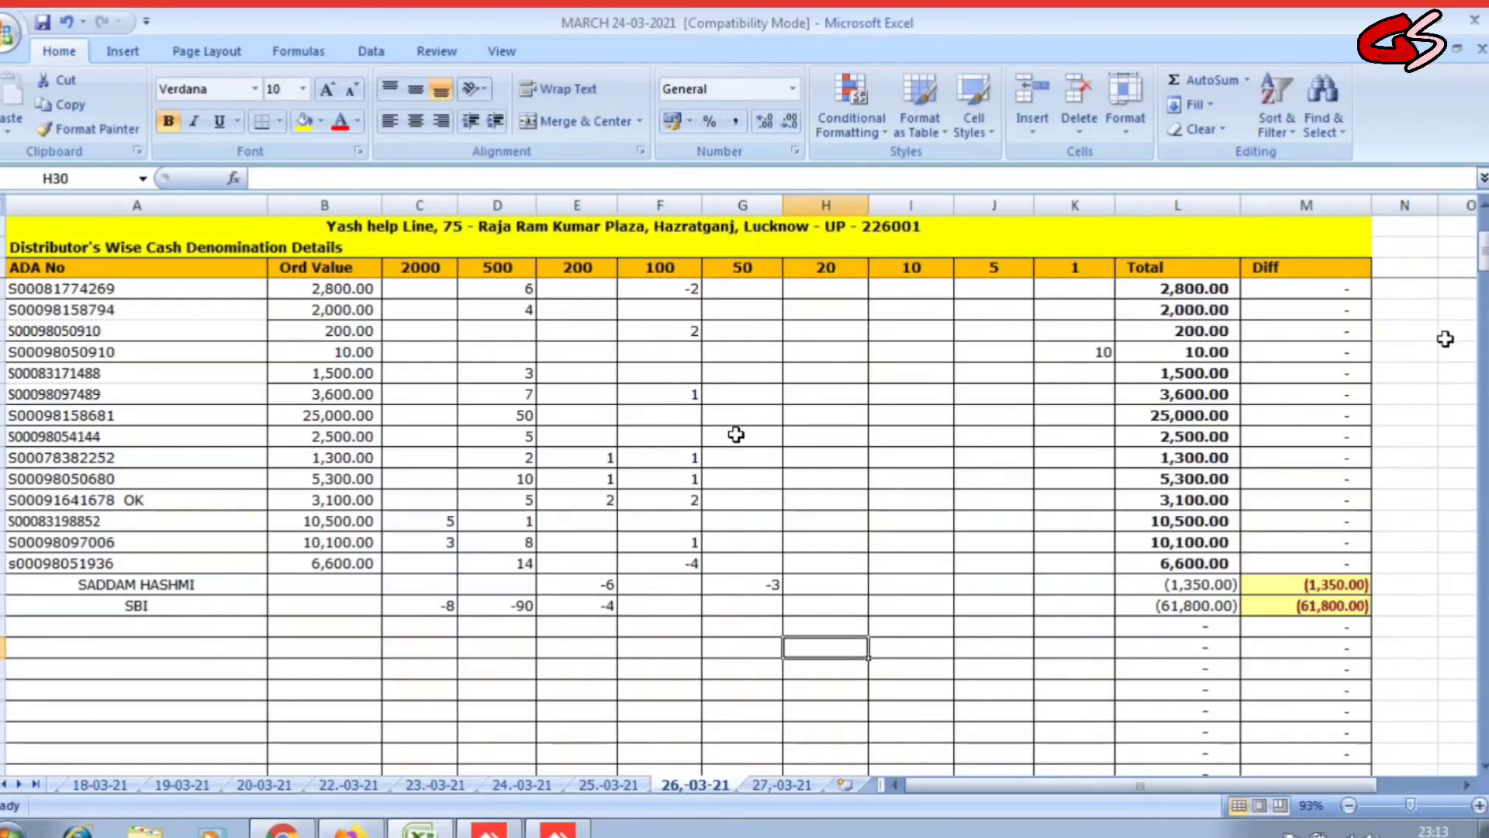
drag(1483, 256, 1483, 733)
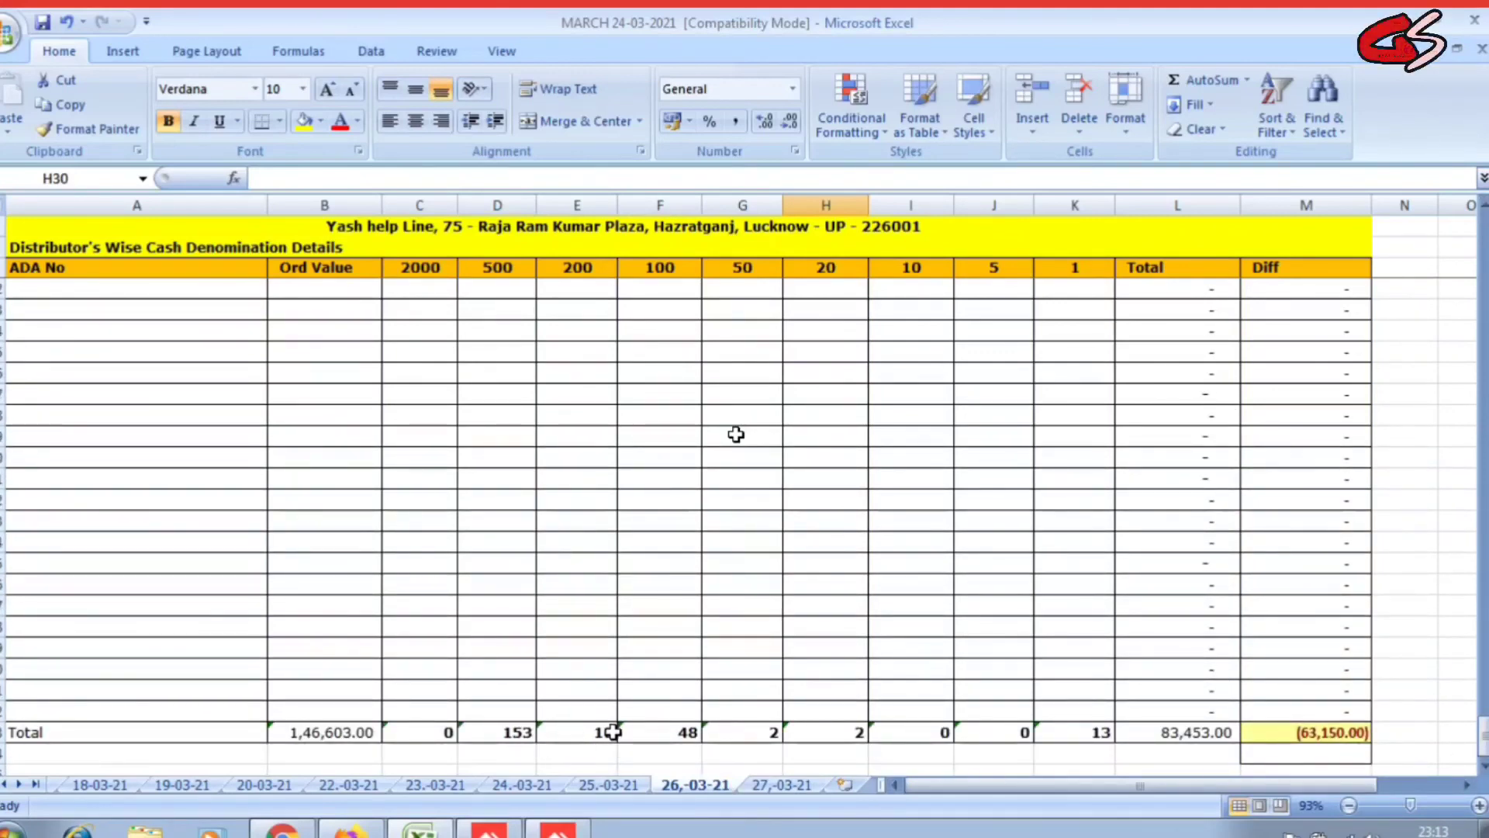